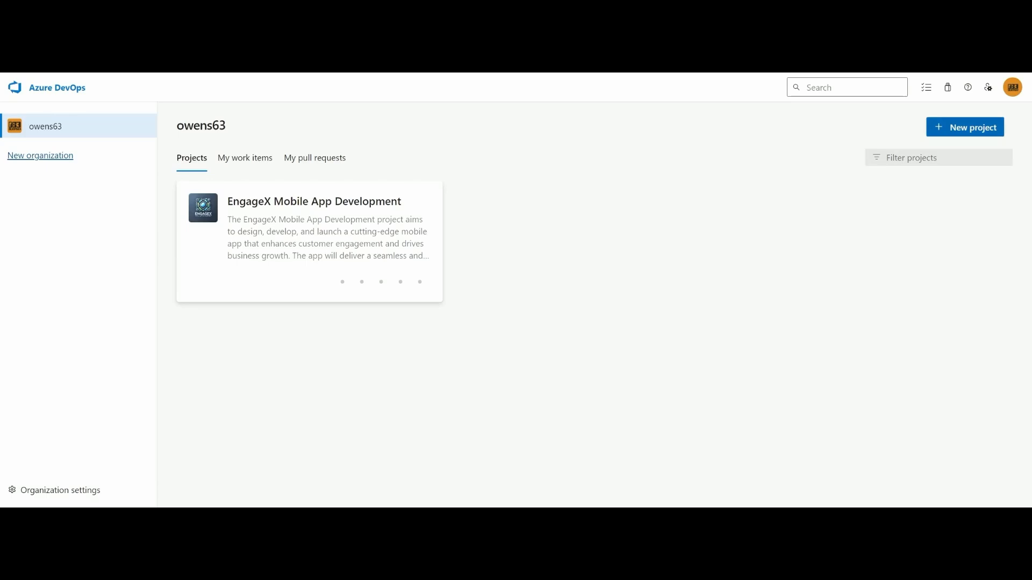
Step: Create a private project named "Westview Mobile App Development" that uses the Scrum work item process
left_click(965, 128)
left_click(709, 156)
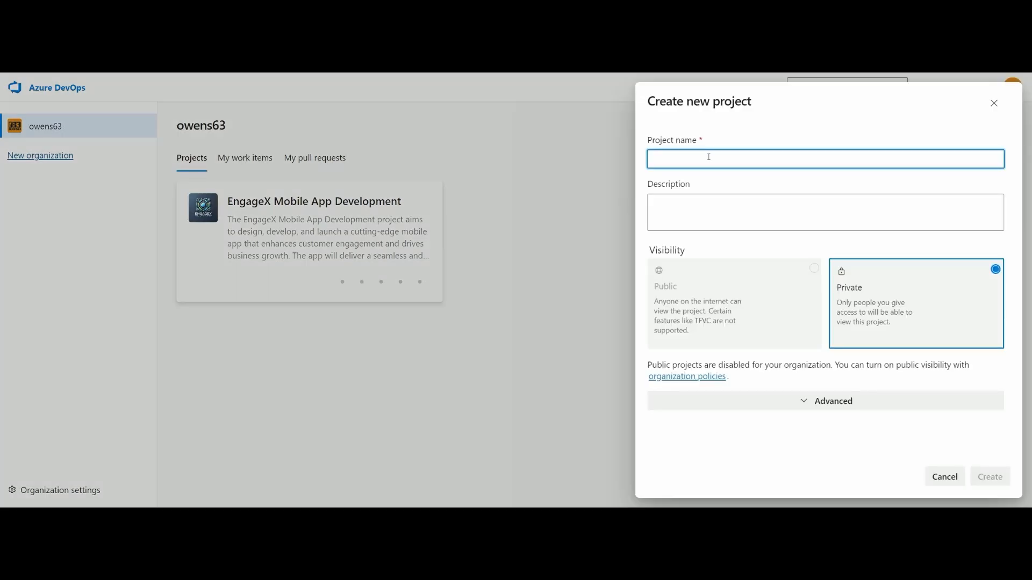
type("Westview Mobile App Development")
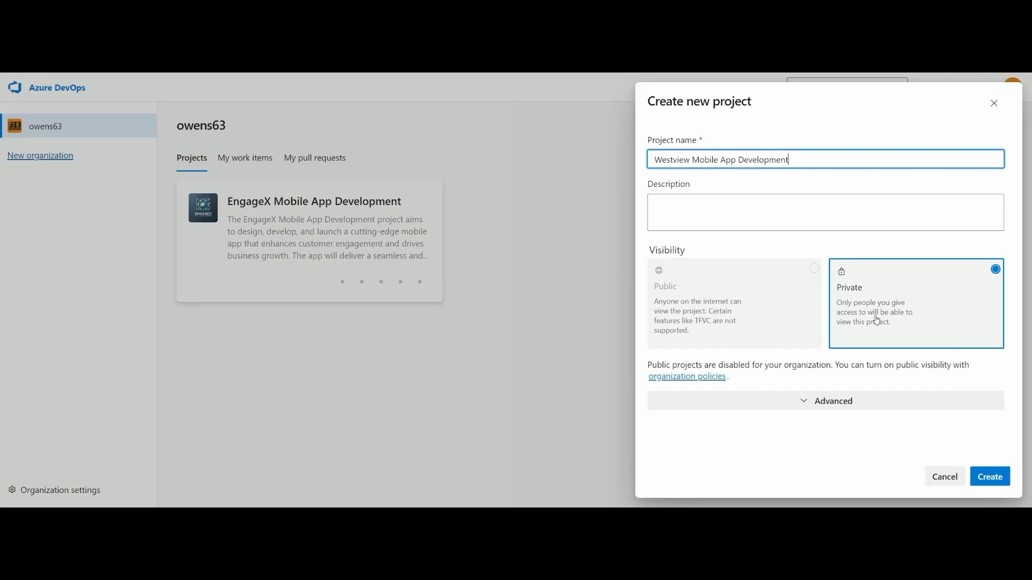
left_click(841, 405)
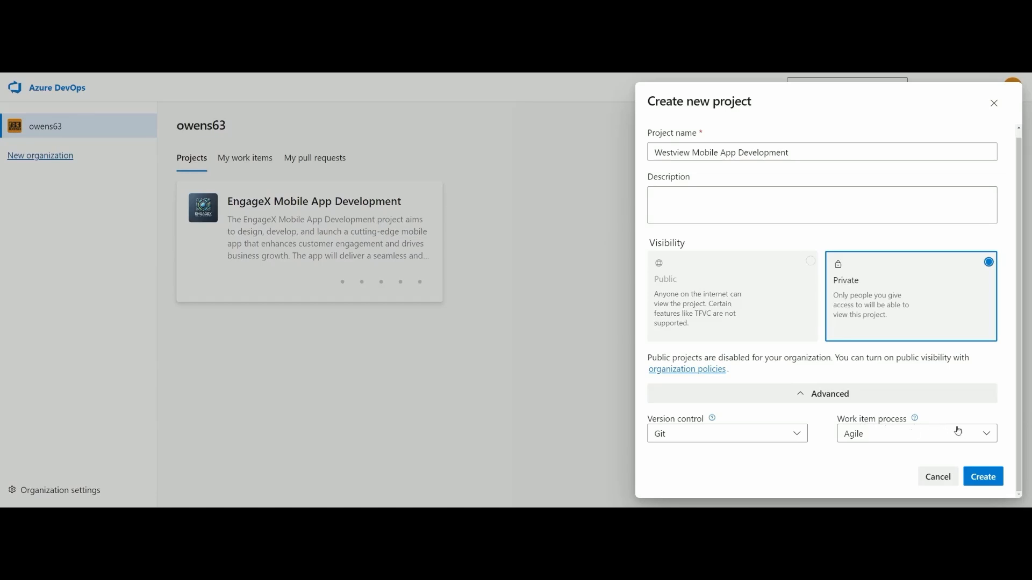
left_click(988, 439)
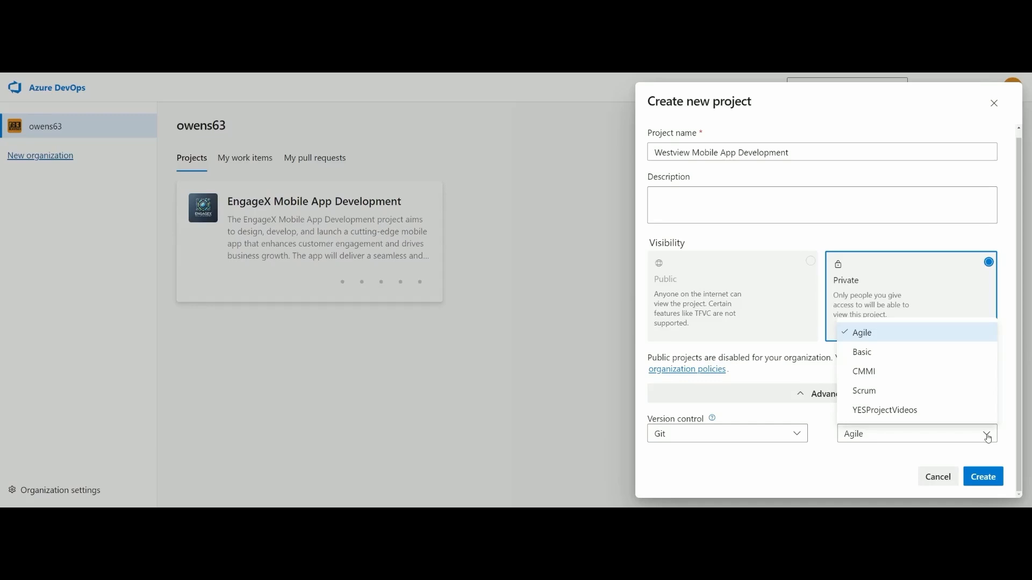
left_click(878, 398)
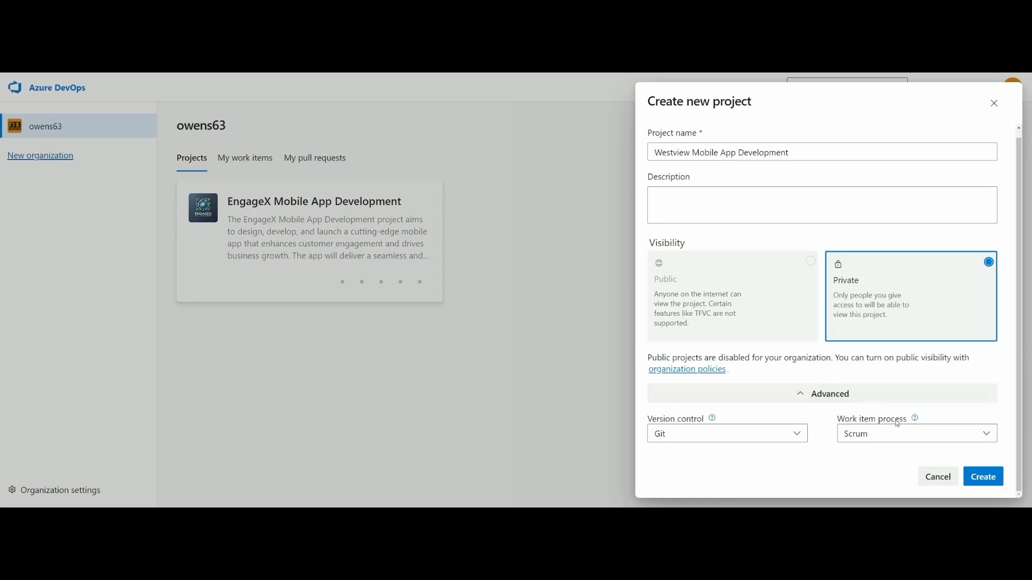
left_click(985, 478)
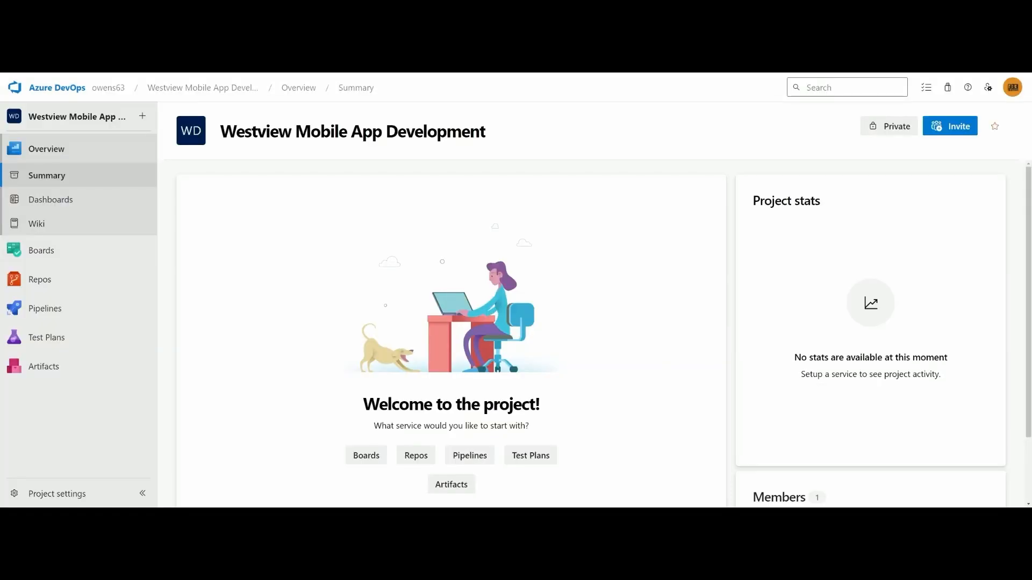
Step: In the project's iteration configuration, set Sprint 1 to run from 10/10/2024 to 10/23/2024 and save it
left_click(67, 504)
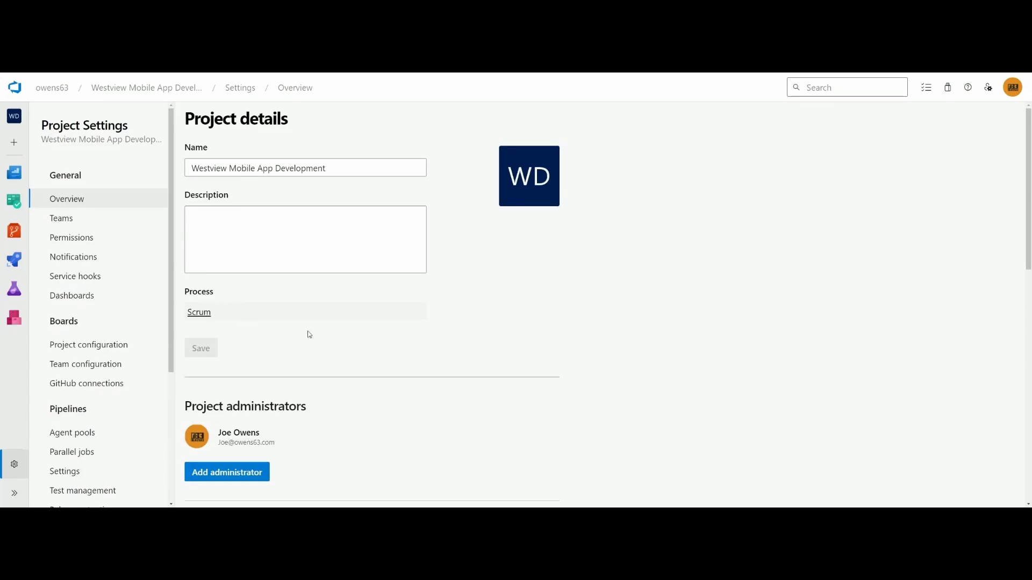
left_click(77, 351)
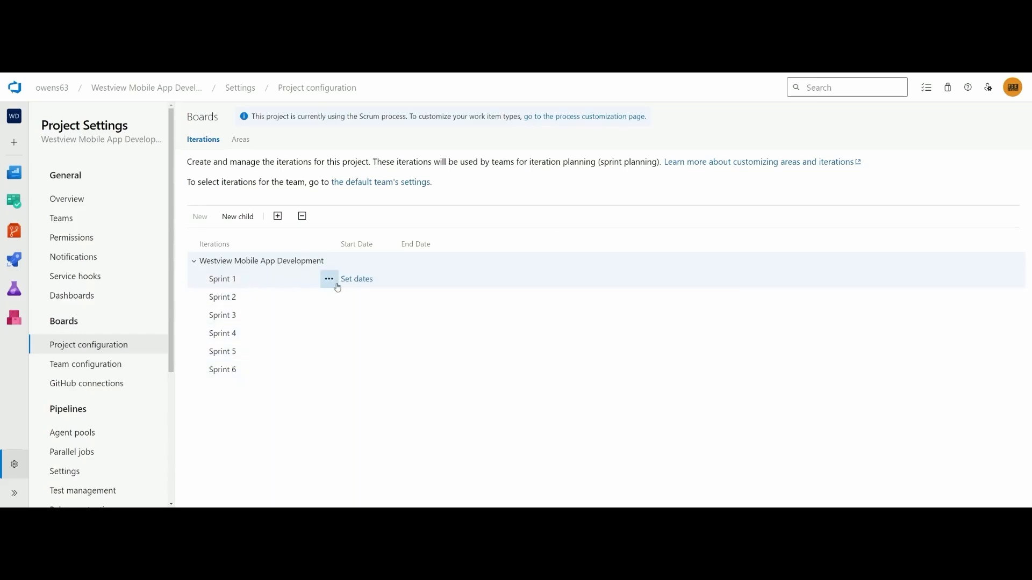
left_click(356, 279)
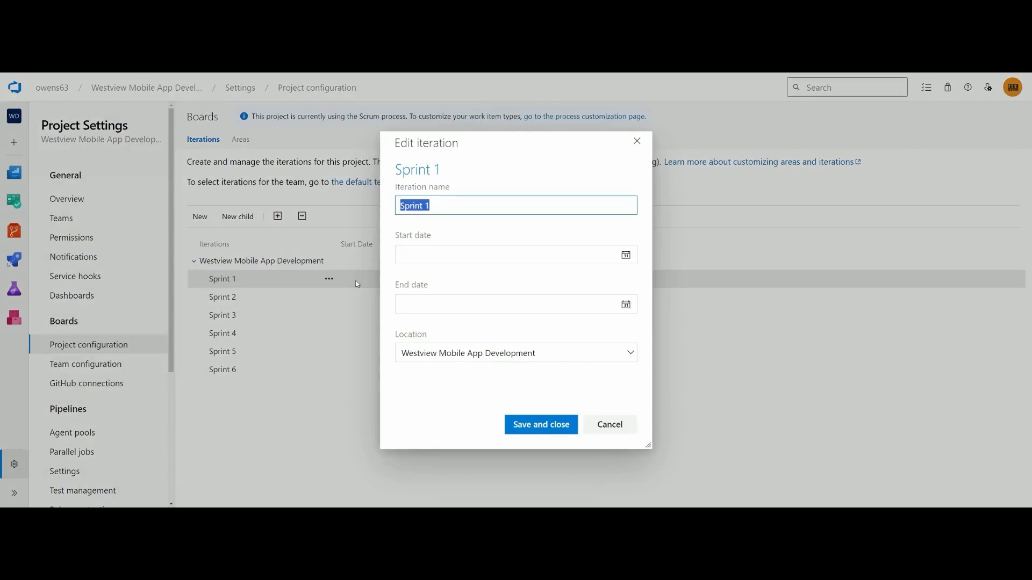
left_click(626, 256)
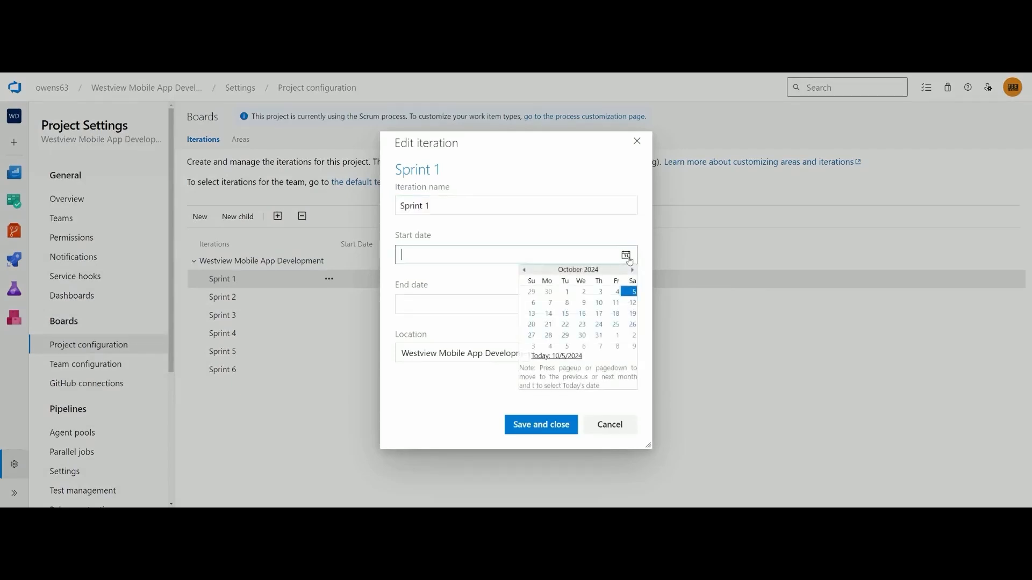
left_click(601, 304)
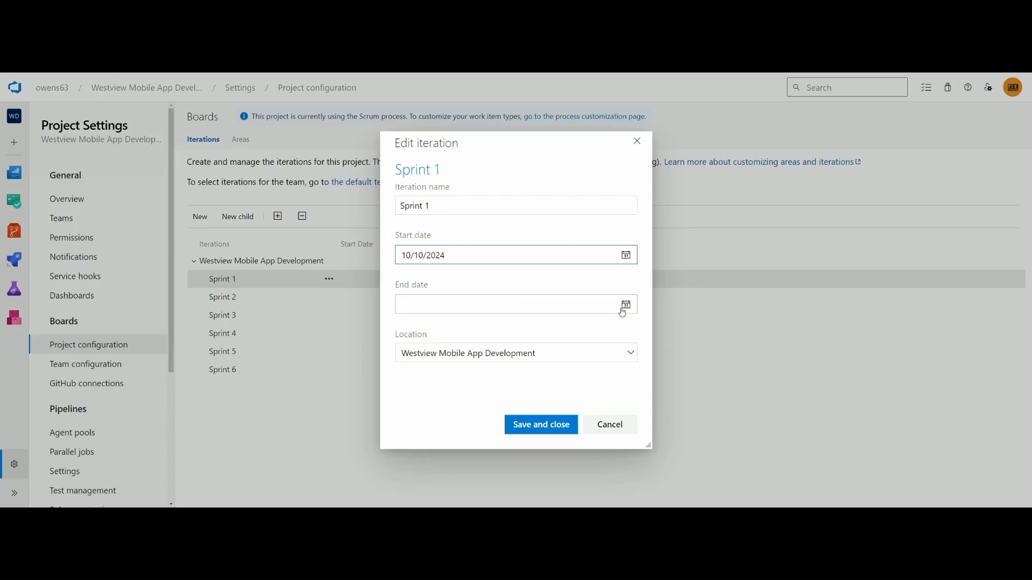
left_click(626, 305)
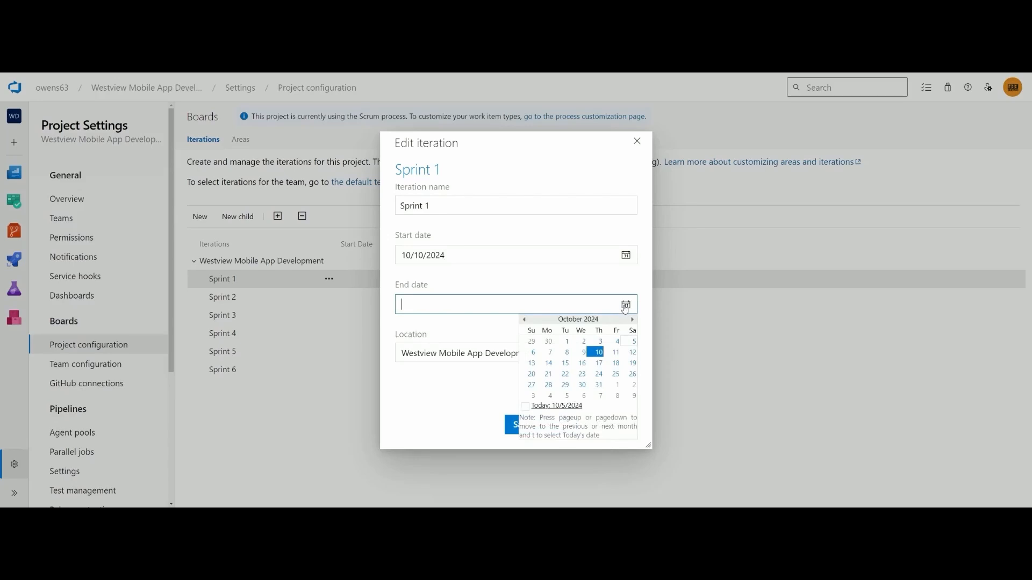
left_click(583, 374)
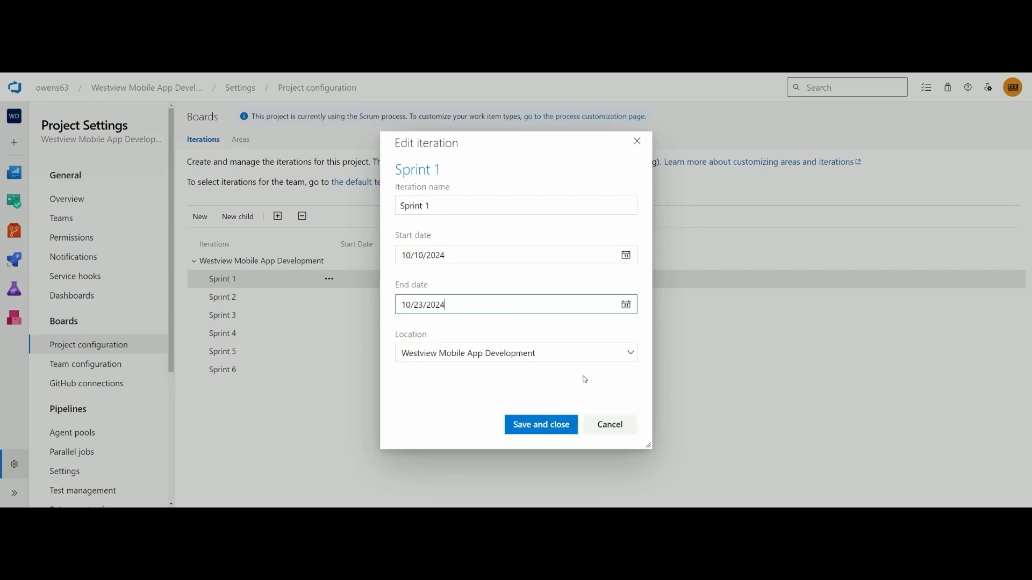
left_click(561, 427)
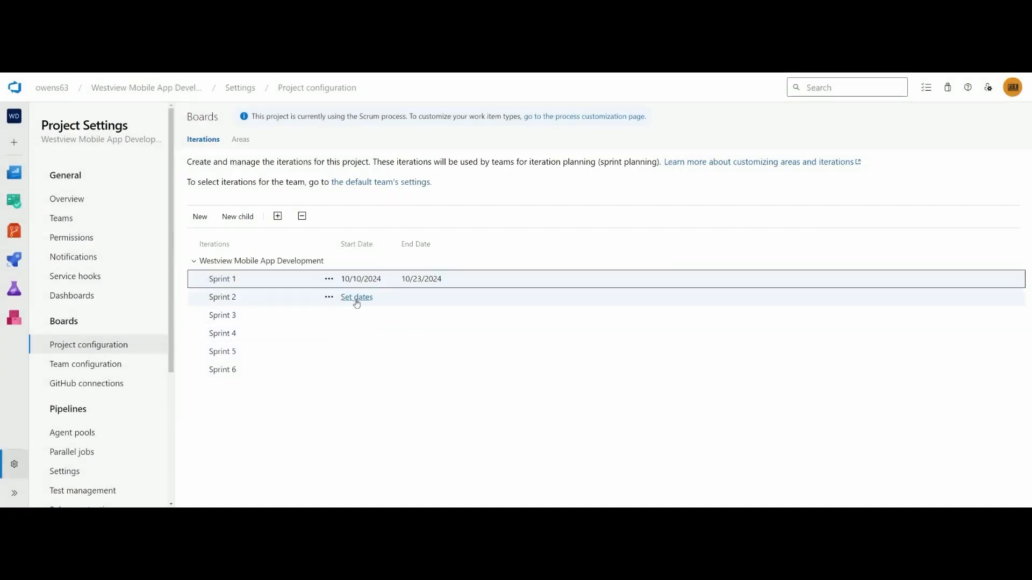
Step: Set Sprint 2's start date to 10/24/2024, accept the suggested end date of 11/6/2024, and save the iteration
left_click(357, 297)
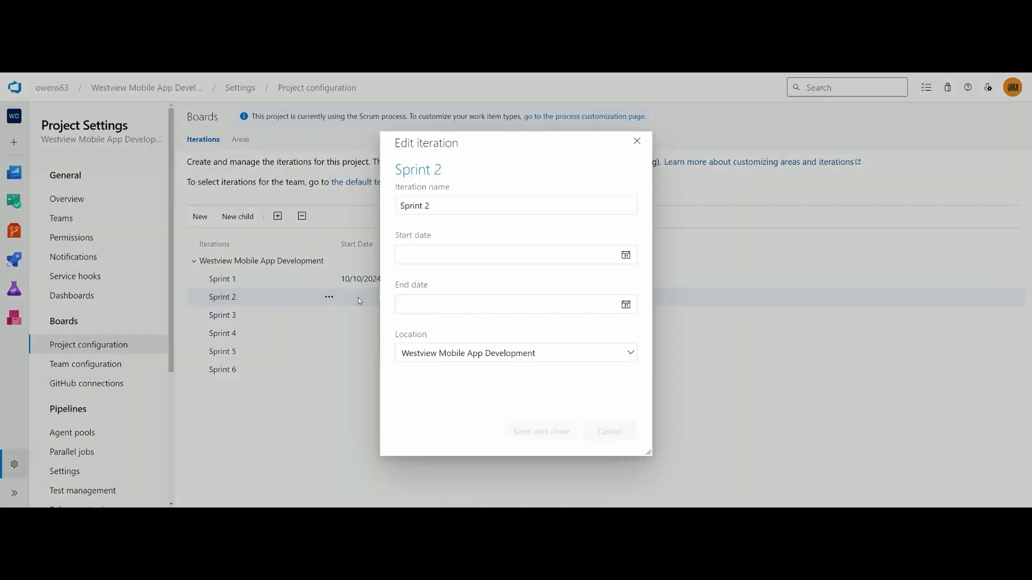
left_click(625, 255)
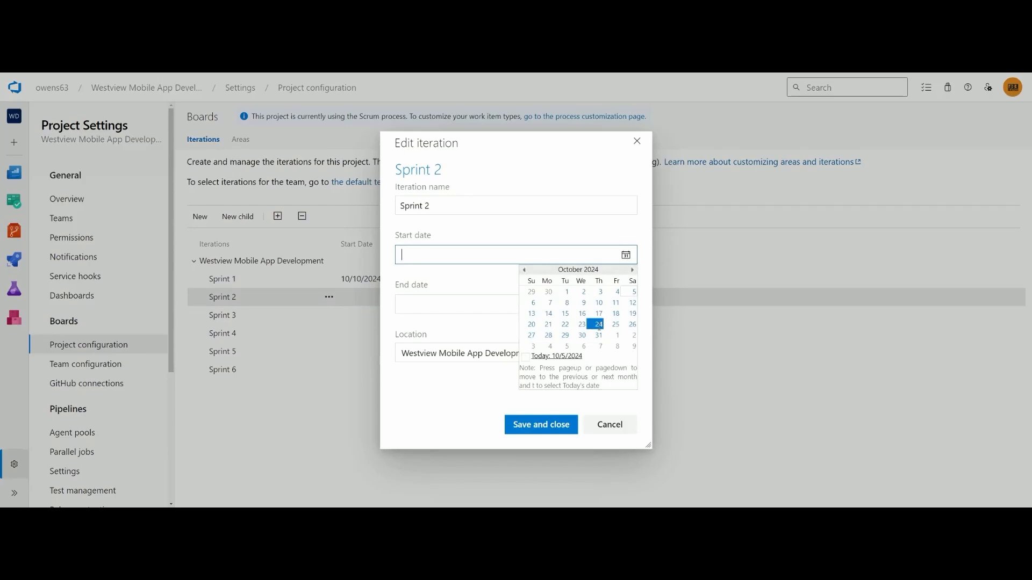
left_click(598, 324)
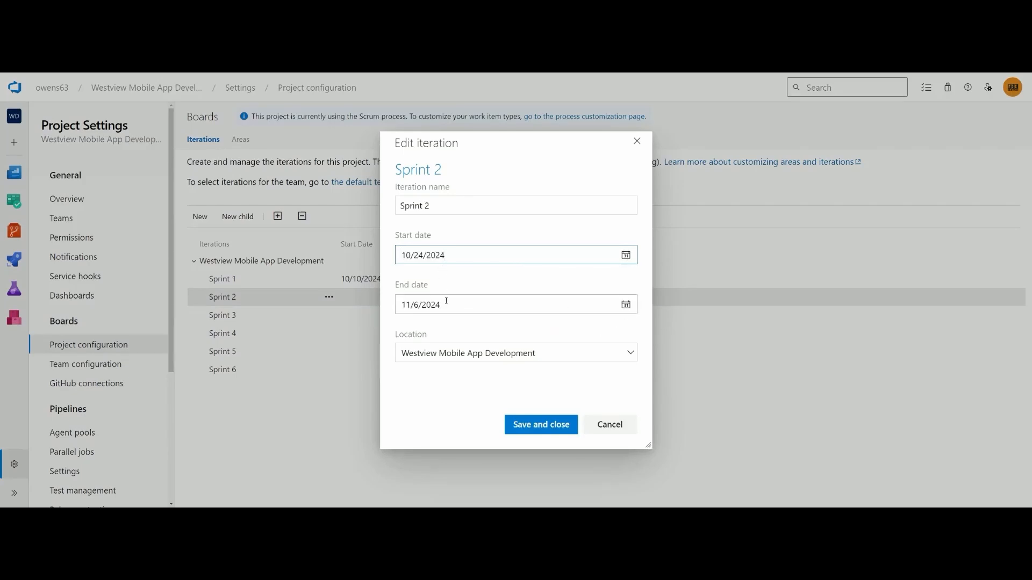
left_click(539, 427)
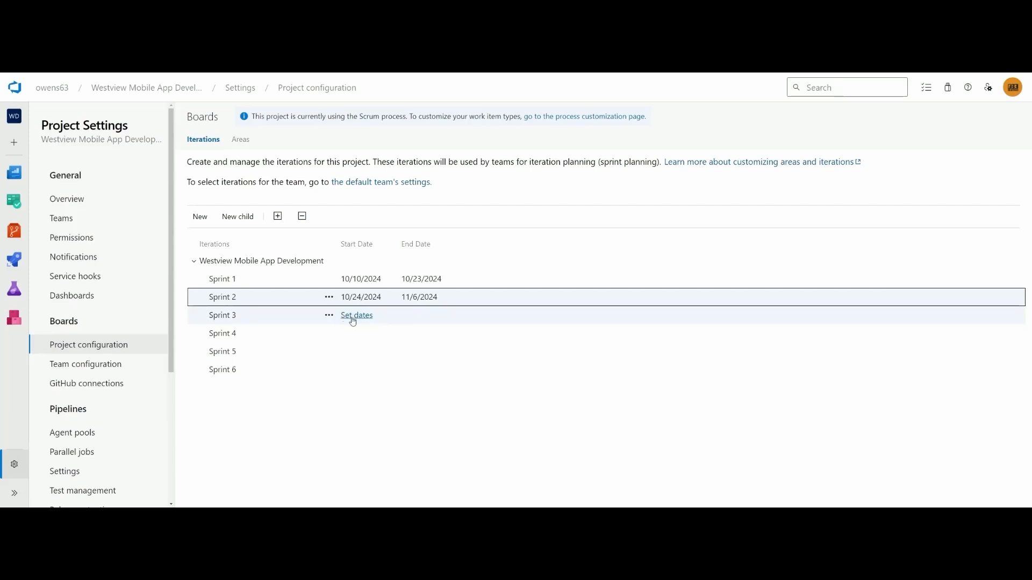
Step: Set Sprint 3's start date to 11/7/2024, accept the suggested end date of 11/20/2024, and save the iteration
left_click(351, 316)
left_click(625, 255)
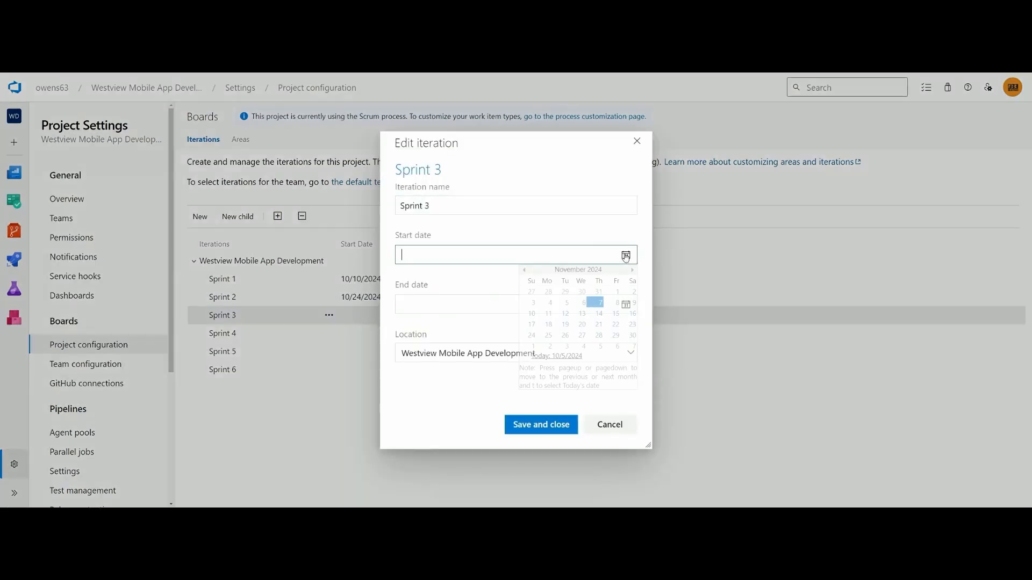
left_click(597, 308)
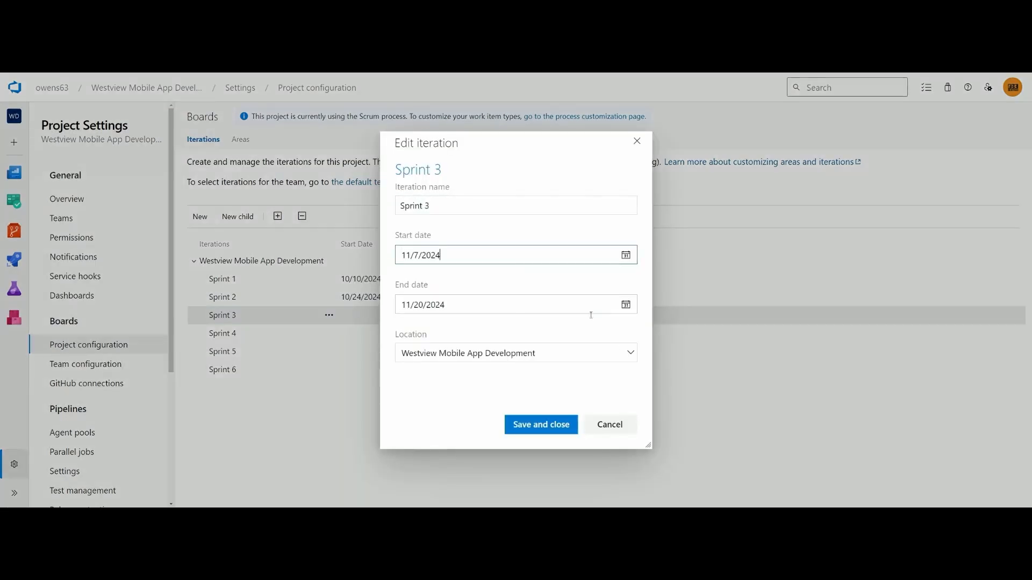
left_click(553, 426)
Step: Set Sprint 4's start date to 11/21/2024, accept the suggested end date of 12/4/2024, and save the iteration
left_click(348, 335)
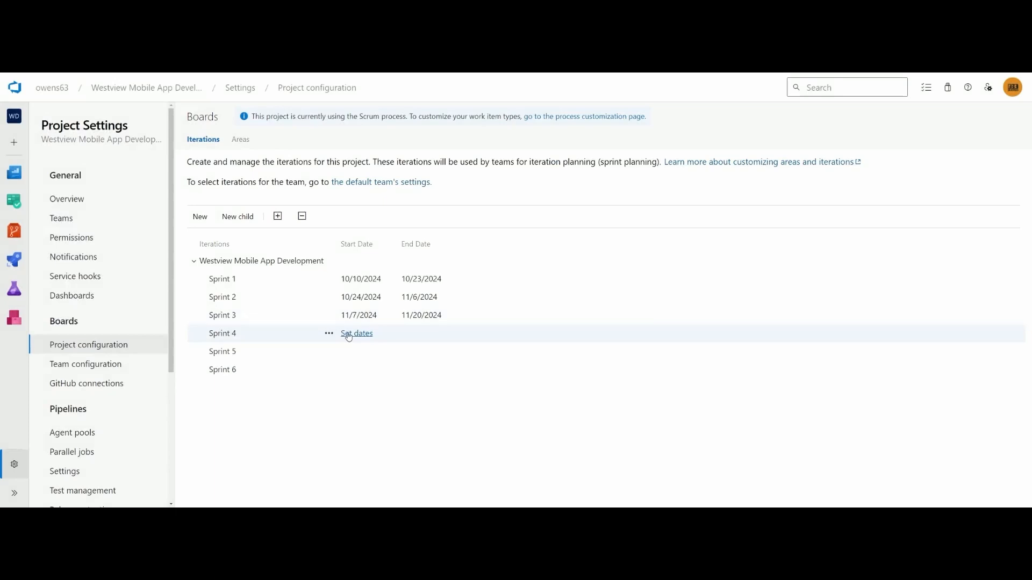
left_click(626, 255)
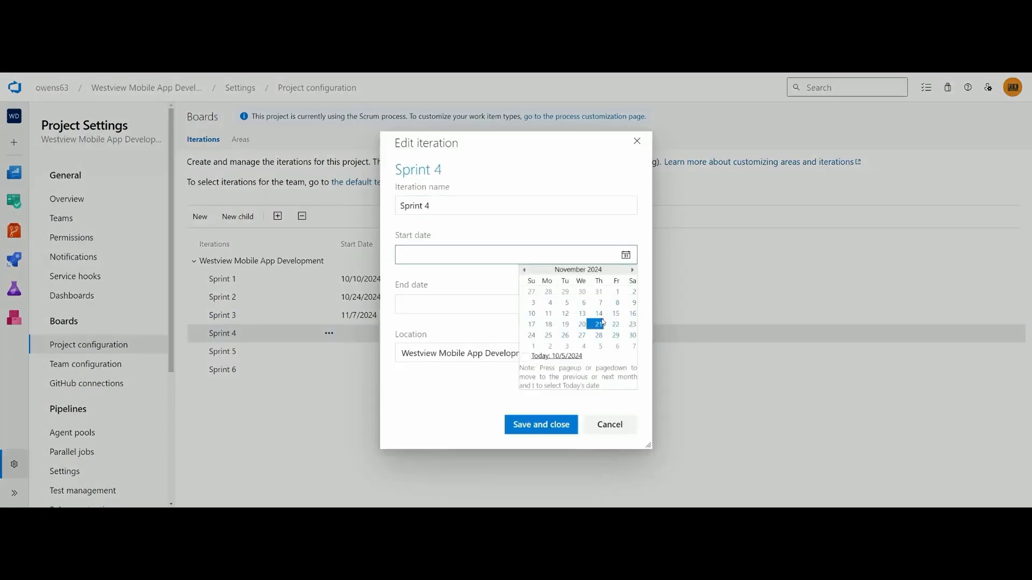
left_click(598, 324)
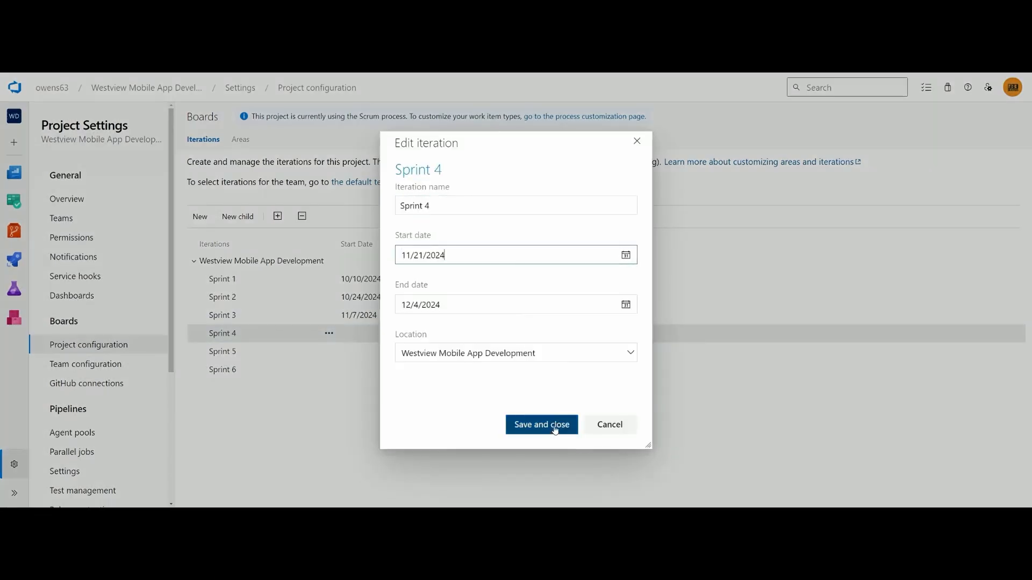
left_click(555, 429)
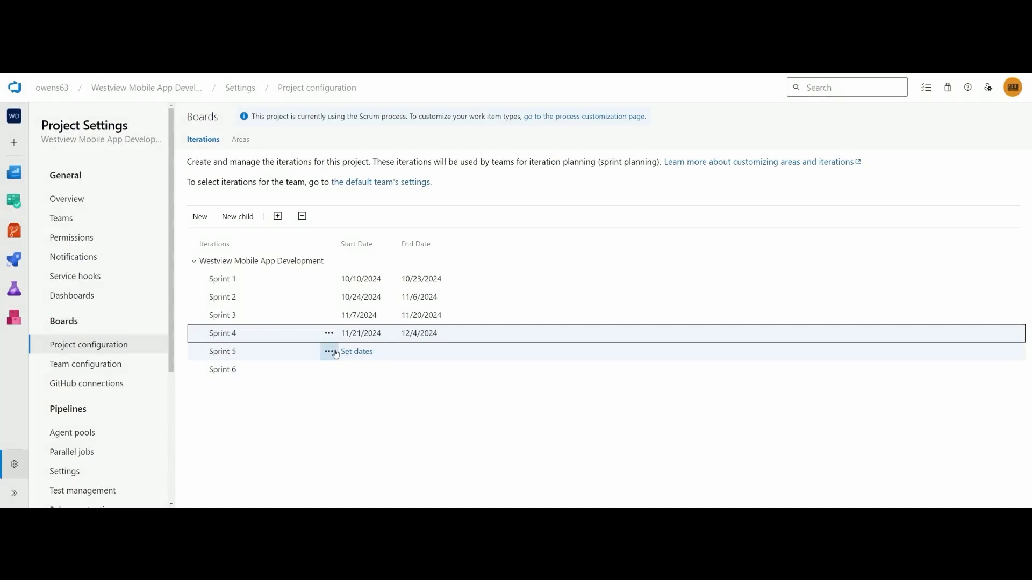
Step: Set Sprint 5's start date to 12/5/2024, accept the suggested end date of 12/18/2024, and save the iteration
left_click(368, 355)
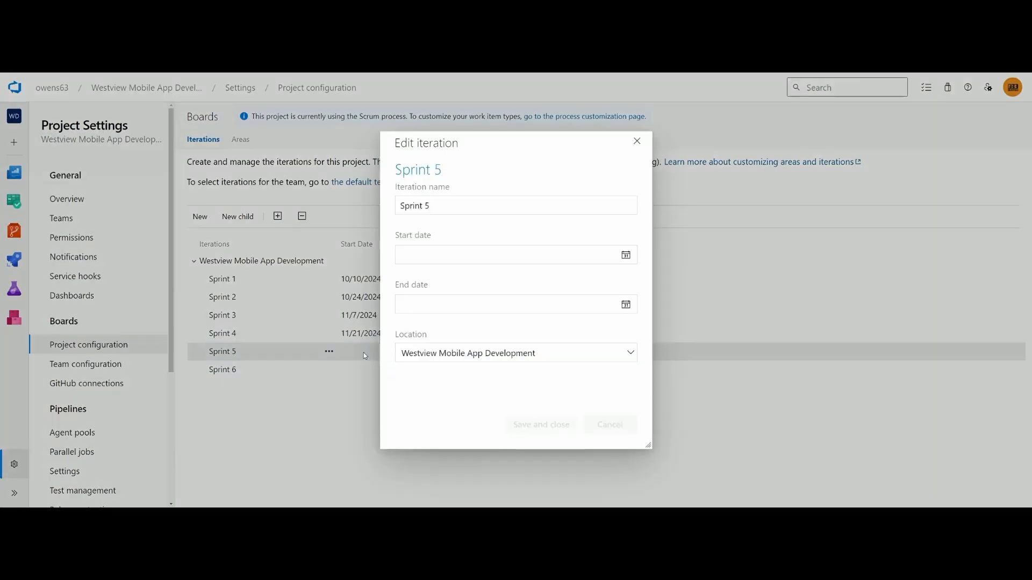
left_click(629, 258)
left_click(596, 295)
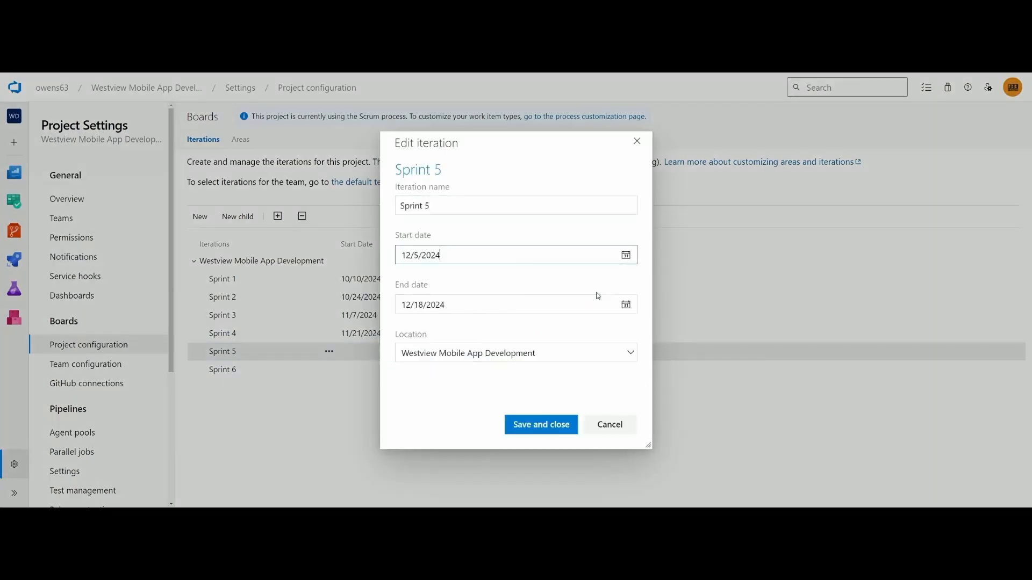
left_click(561, 418)
Step: Set Sprint 6's start date to 12/19/2024, accept the suggested end date of 1/1/2025, and save the iteration
mouse_move(463, 369)
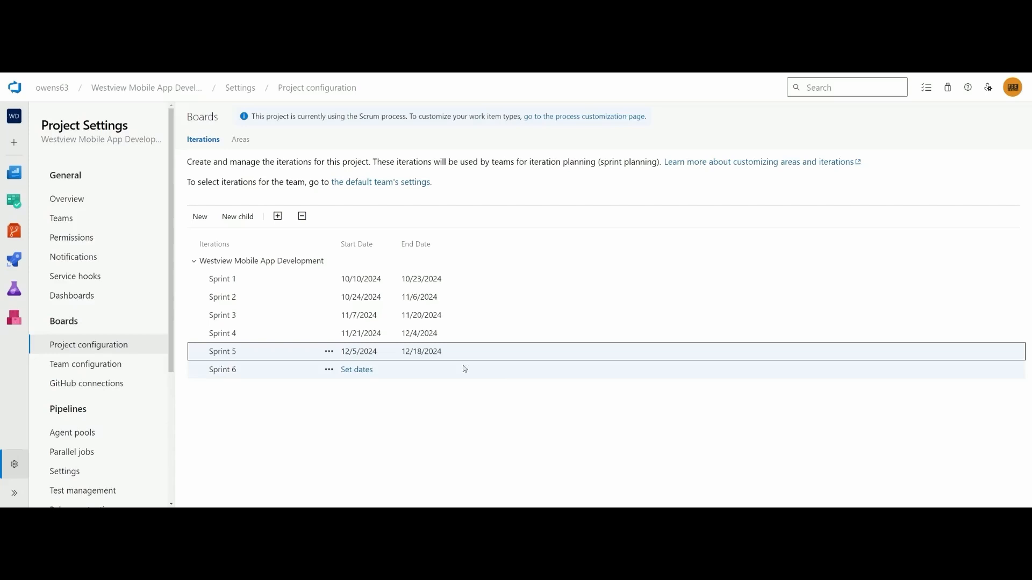
left_click(363, 374)
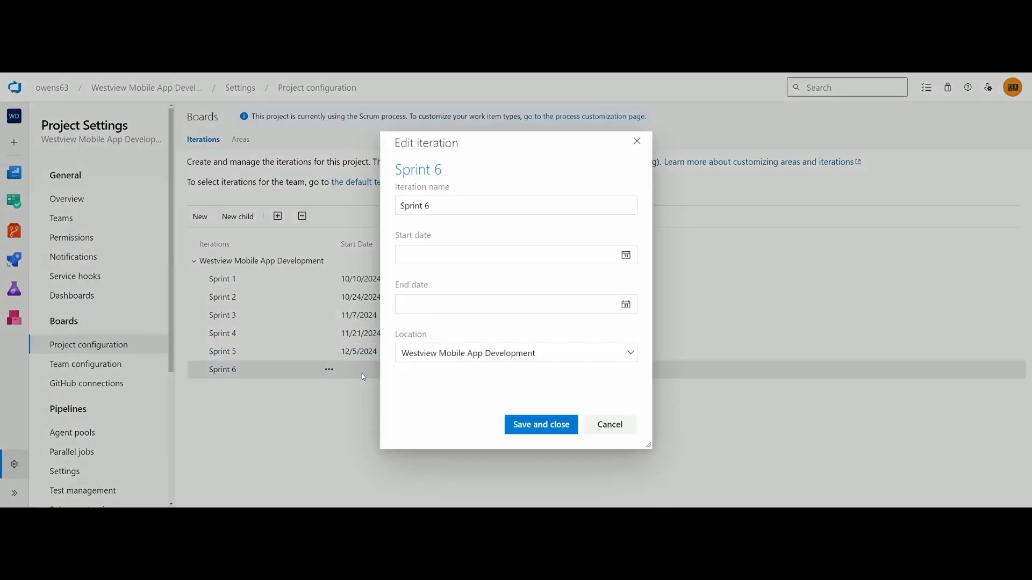
left_click(626, 255)
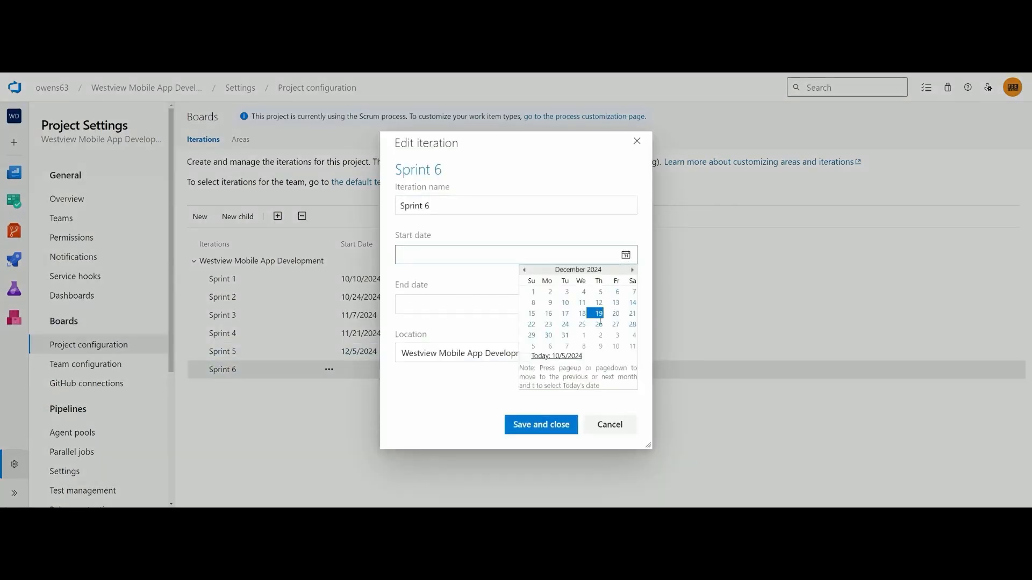
left_click(598, 314)
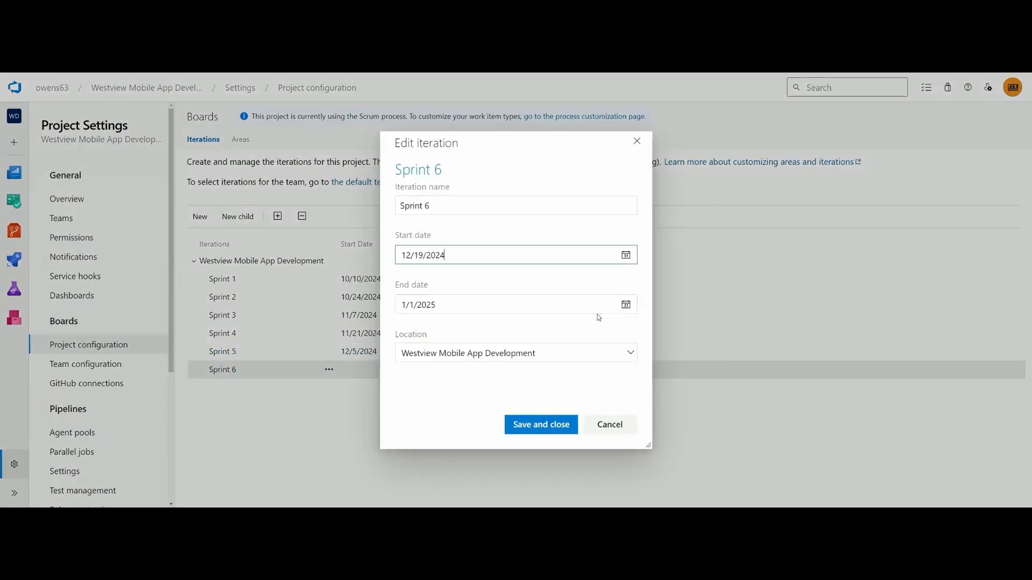
left_click(557, 430)
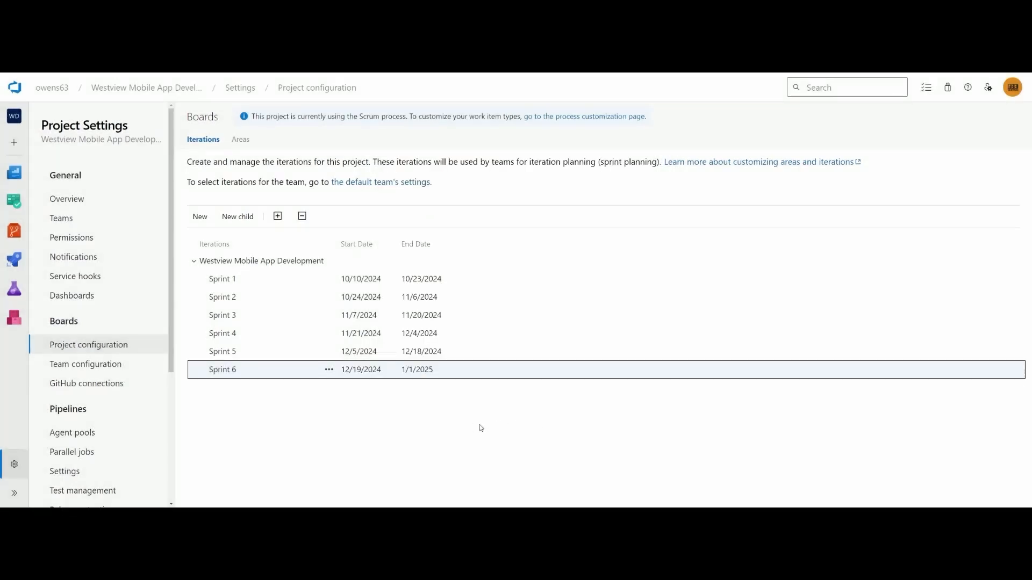
Step: Review the location options for the Sprint 6 iteration, keep it under Westview Mobile App Development, and save the iteration
left_click(329, 369)
left_click(349, 426)
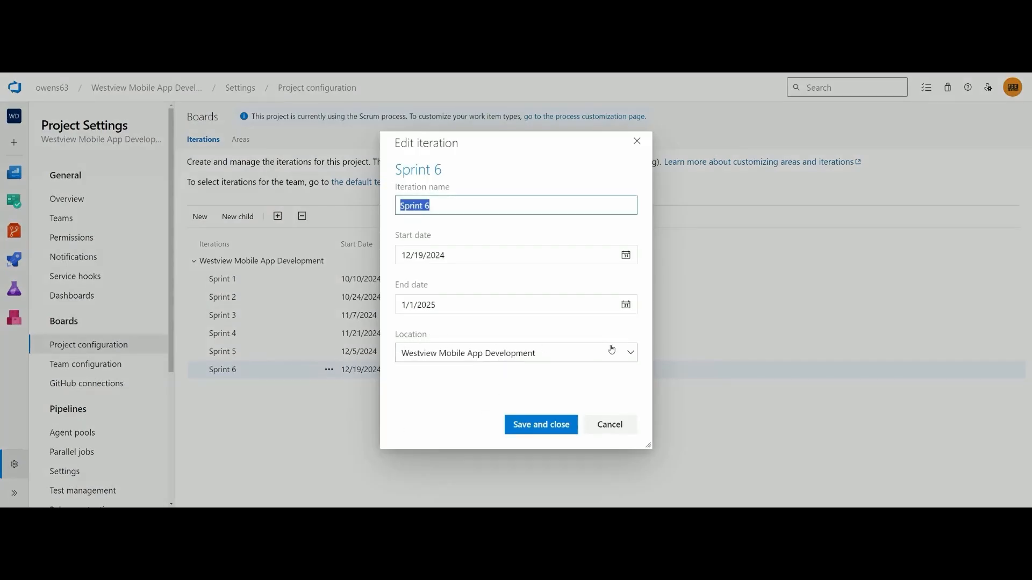
left_click(632, 355)
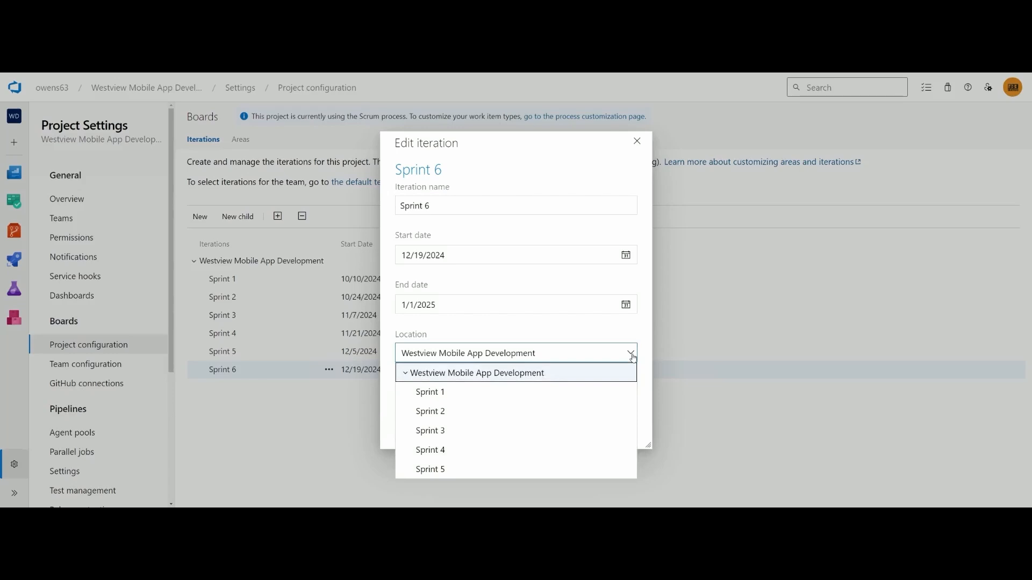
left_click(633, 357)
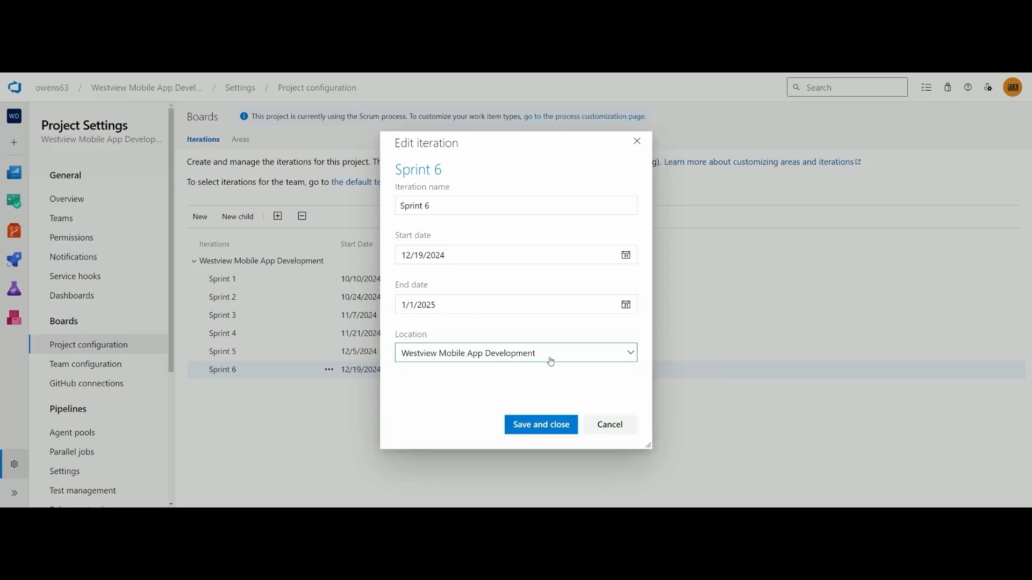
left_click(632, 355)
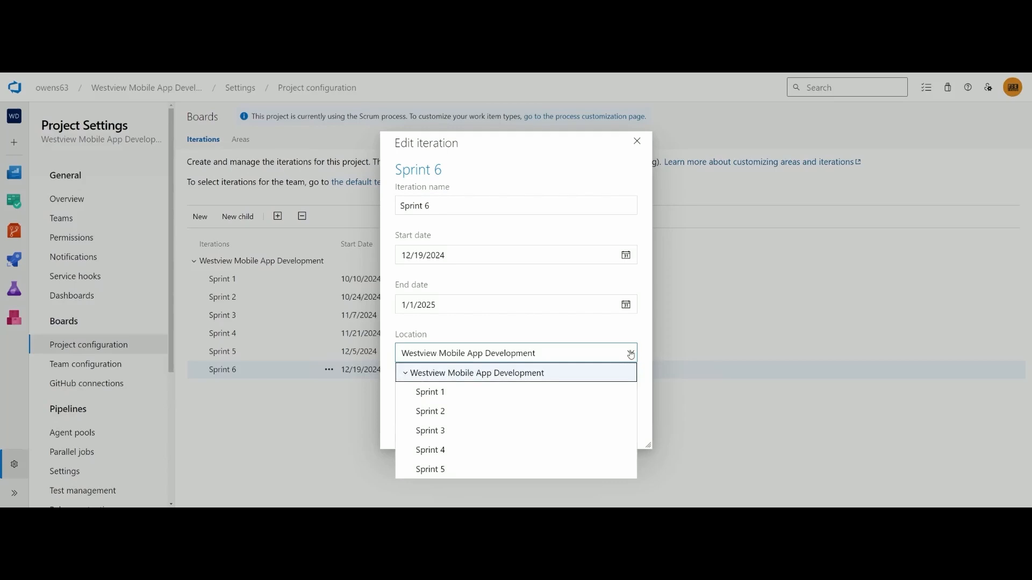
left_click(578, 345)
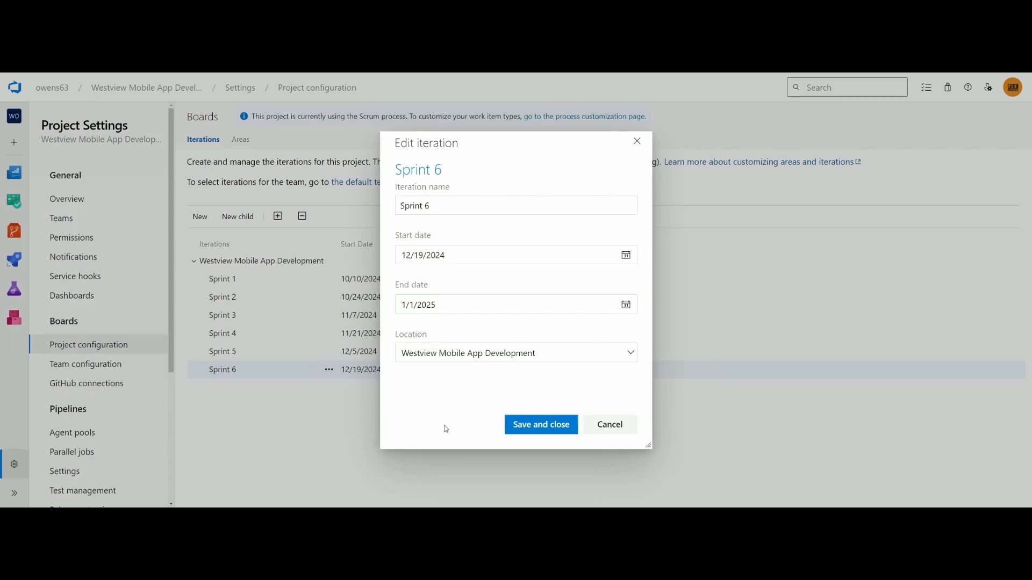
left_click(530, 427)
Step: In the team configuration, enable the Epics backlog navigation level and set bugs to be managed with tasks
left_click(99, 365)
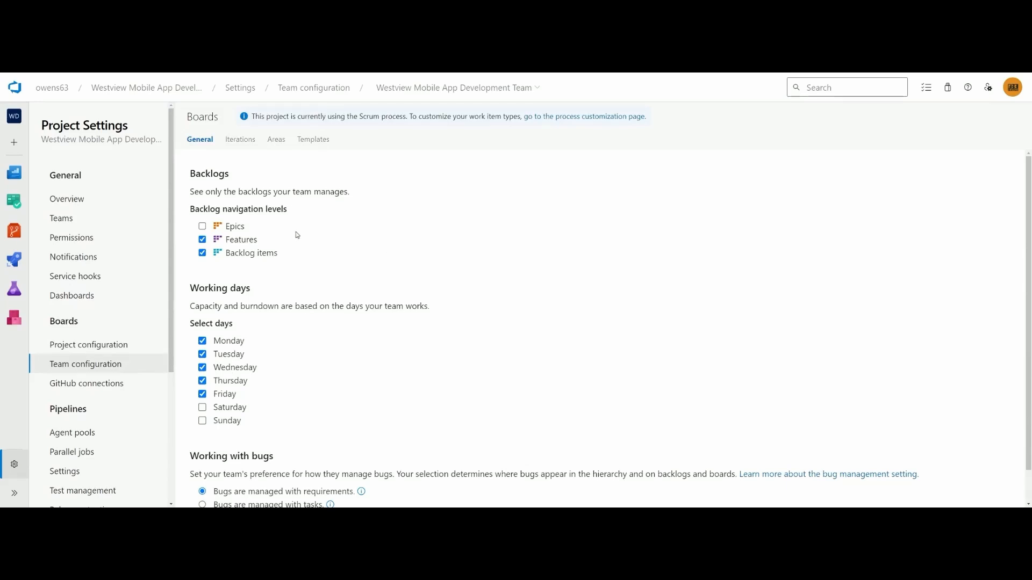
left_click(204, 228)
scroll(316, 257, "down", 1)
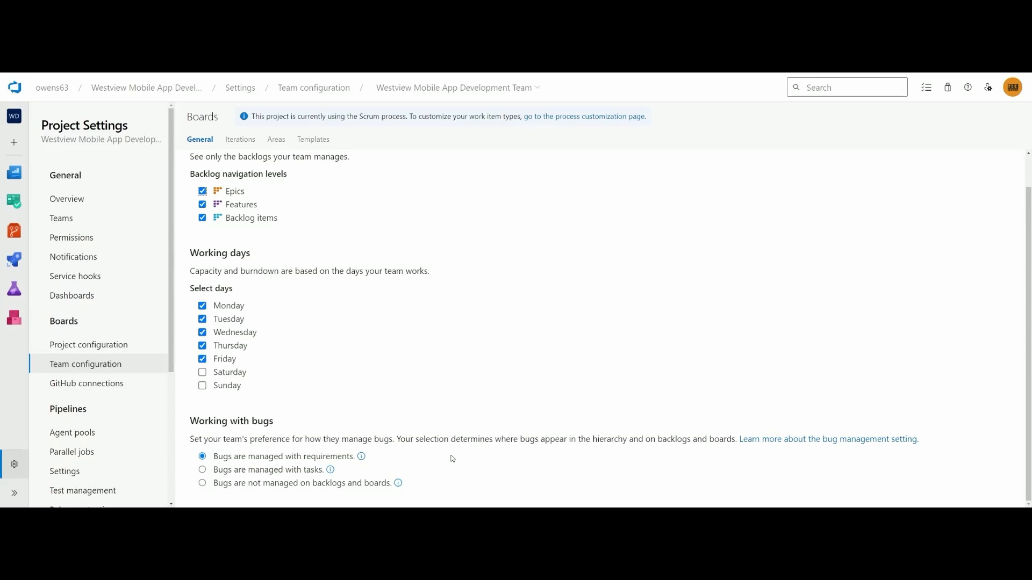
left_click(202, 470)
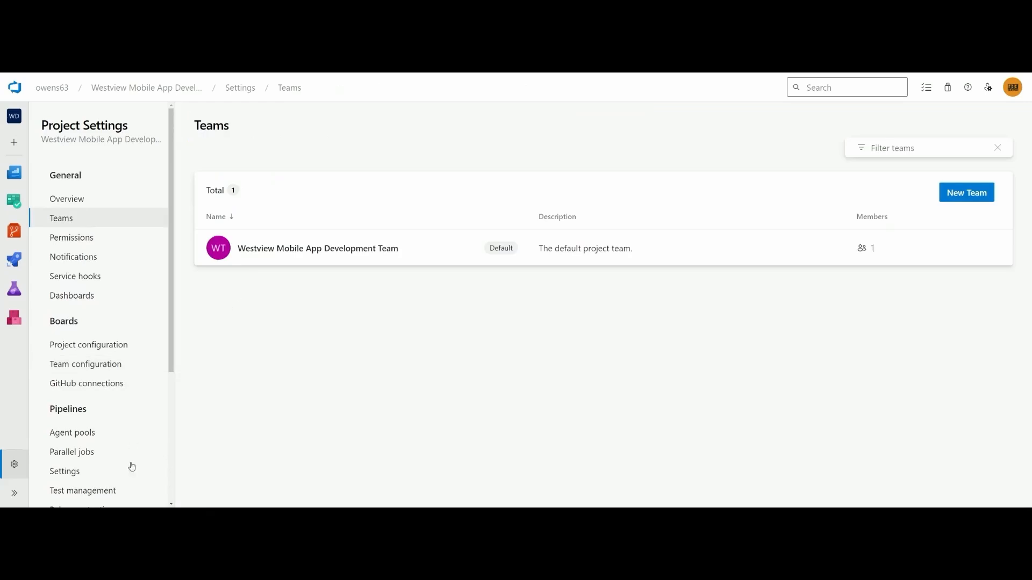
left_click(18, 498)
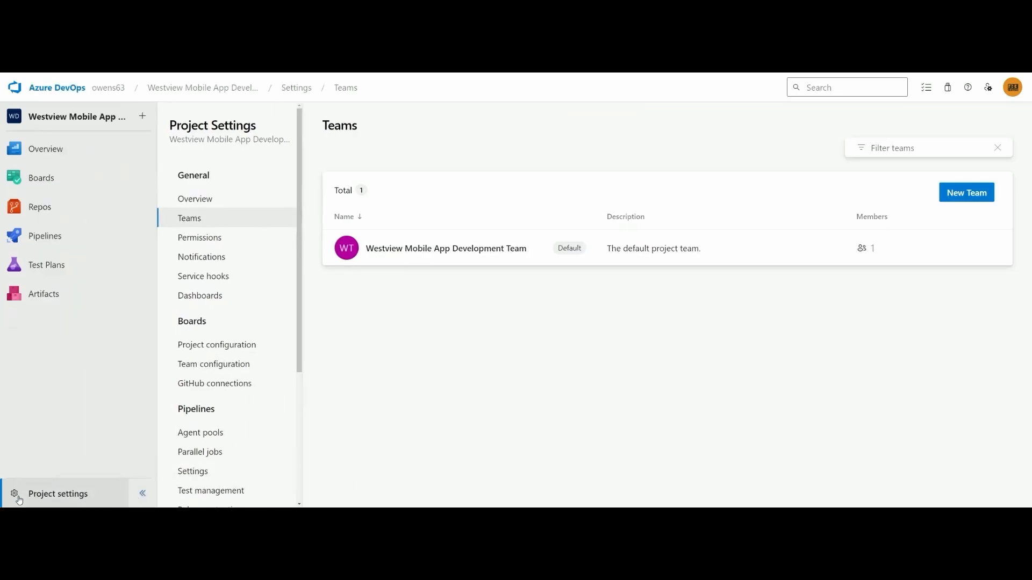
left_click(73, 368)
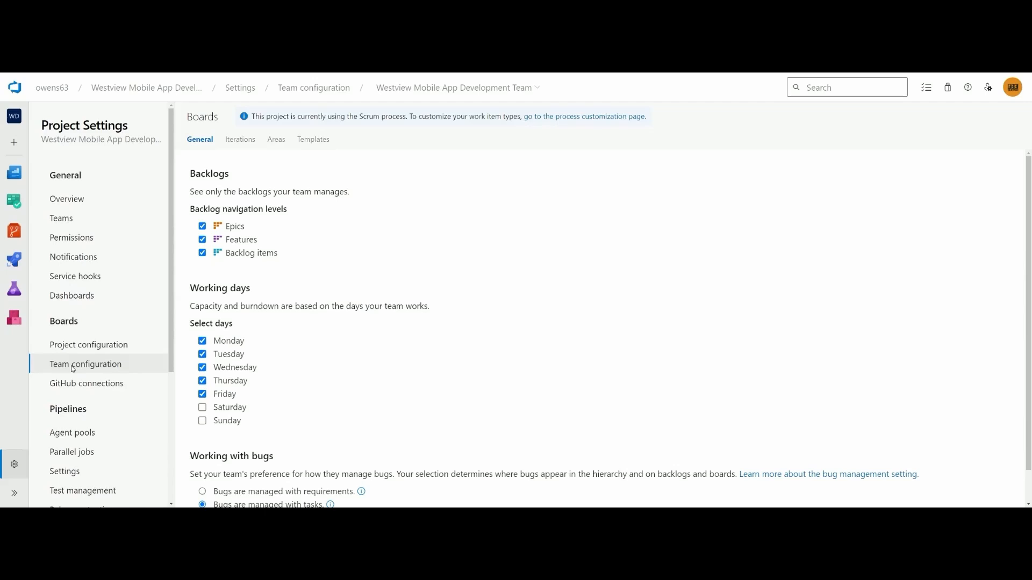
Step: Invite the first four suggested users as members of the Westview Mobile App Development Team and save the invitations
left_click(75, 223)
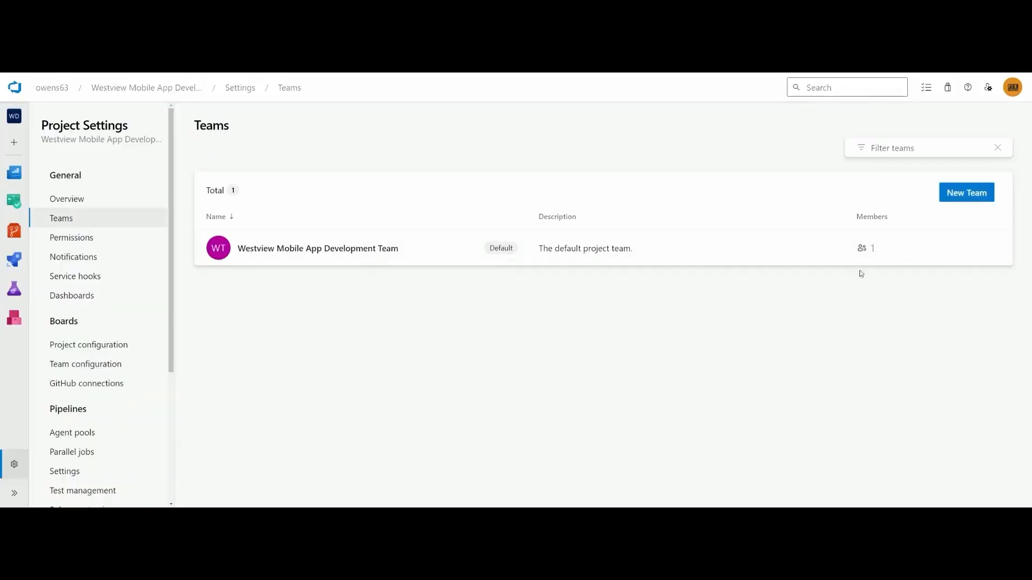
left_click(336, 255)
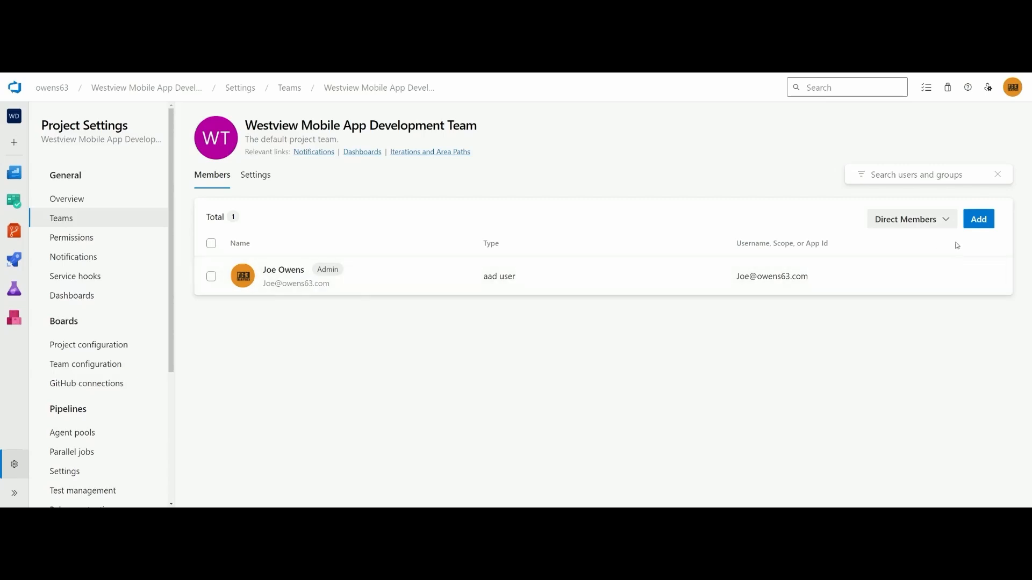
left_click(979, 219)
left_click(804, 181)
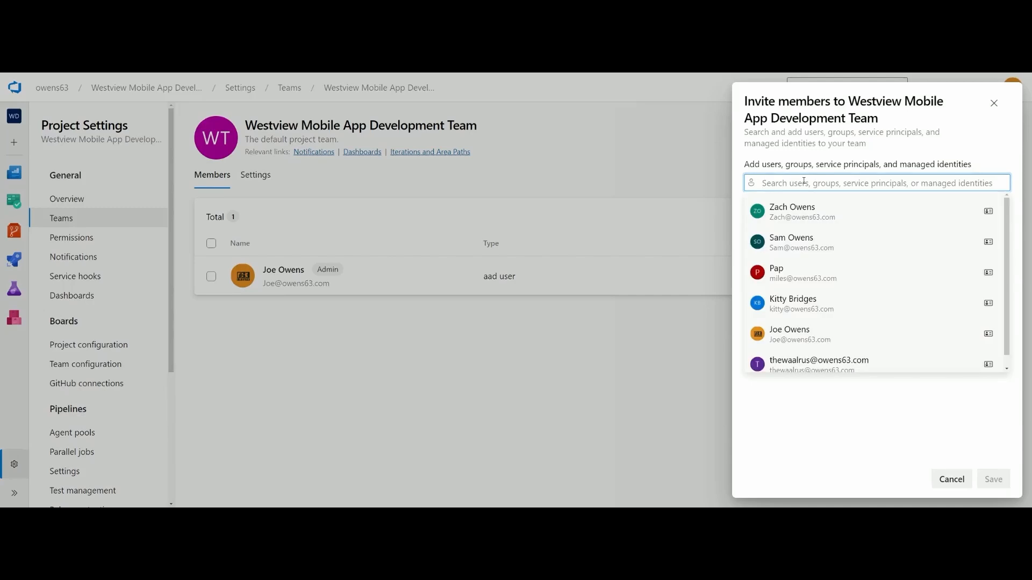
left_click(803, 212)
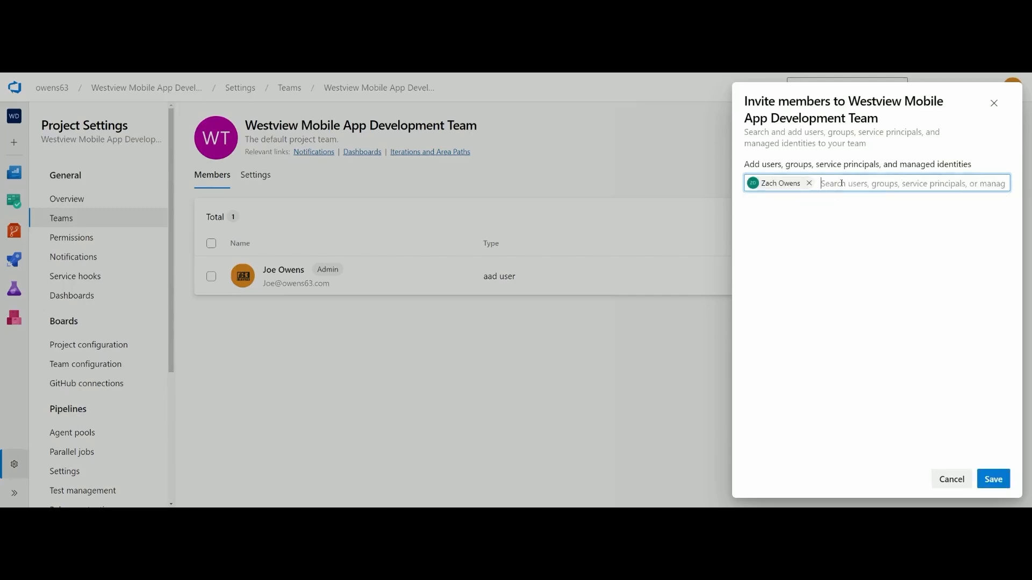
left_click(842, 183)
left_click(816, 212)
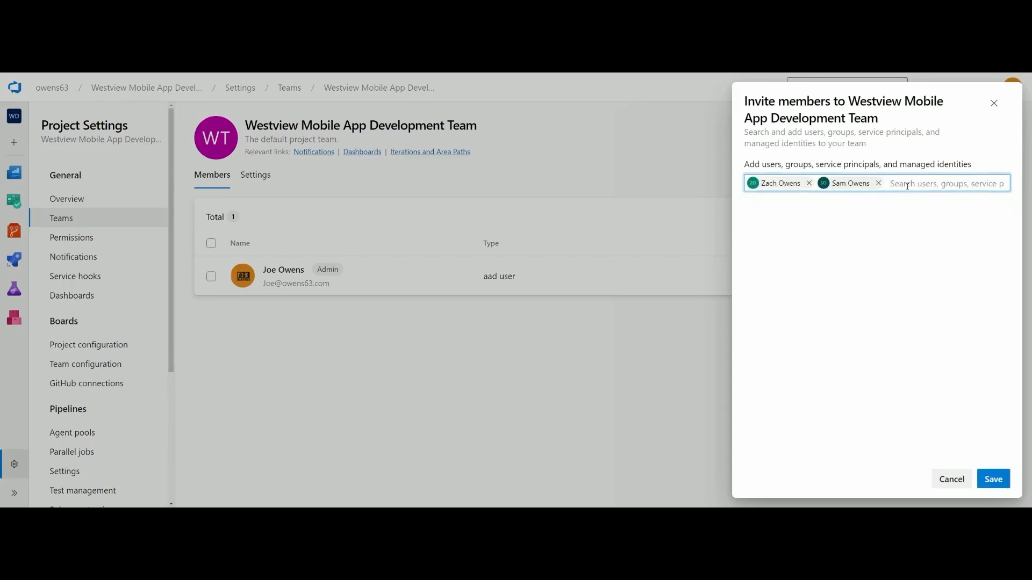
left_click(907, 185)
left_click(857, 215)
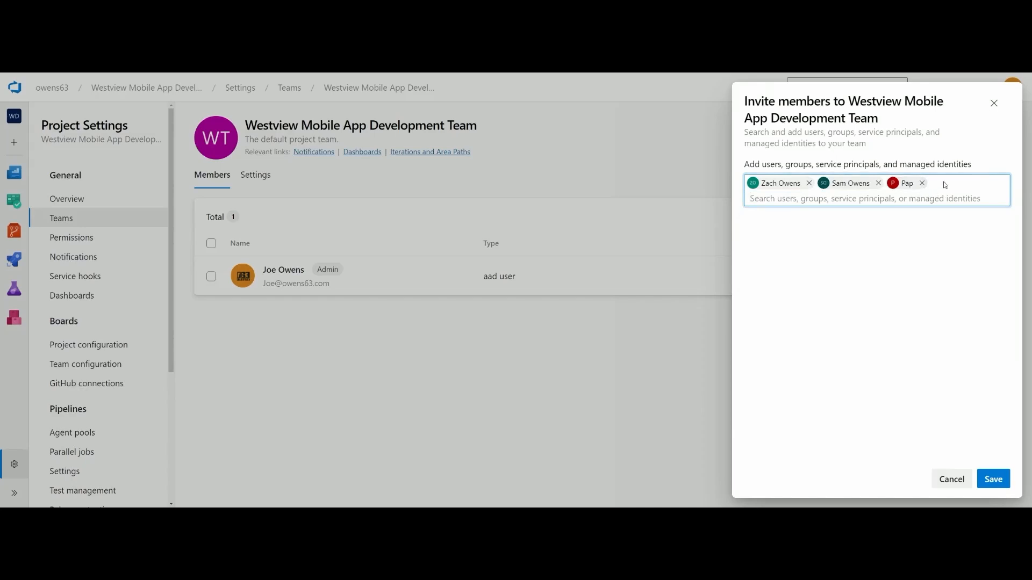
left_click(911, 200)
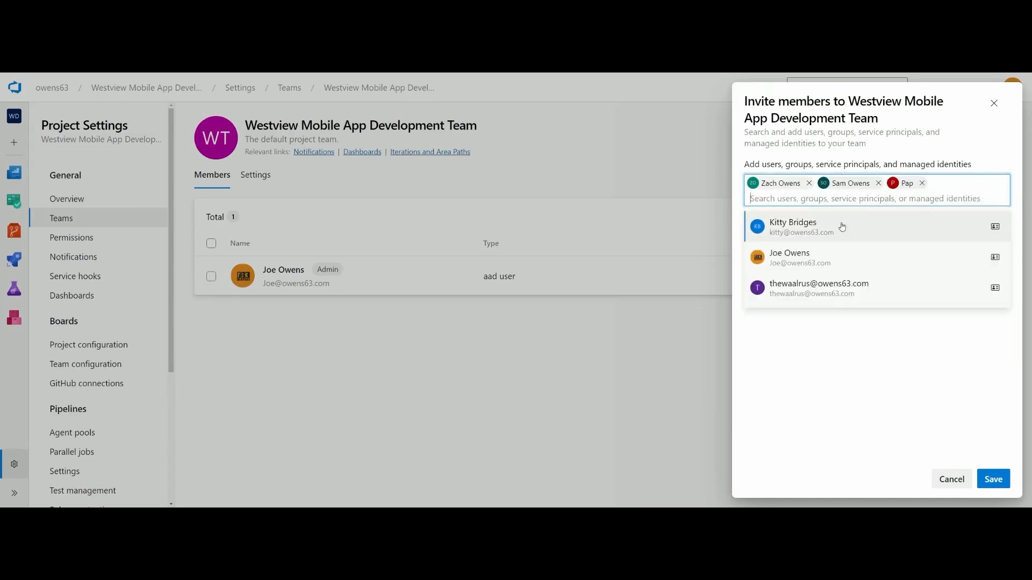
left_click(833, 231)
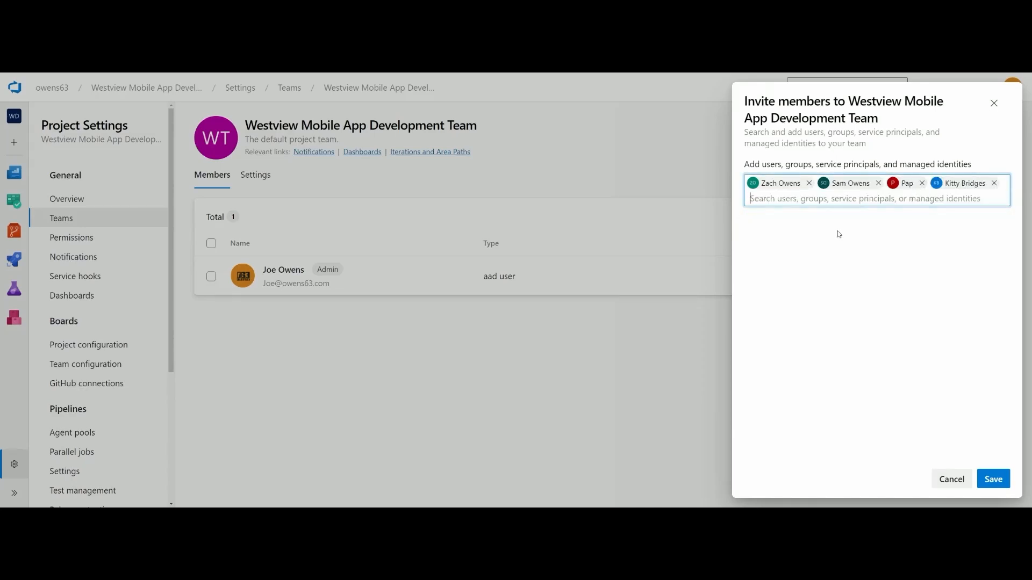
left_click(994, 480)
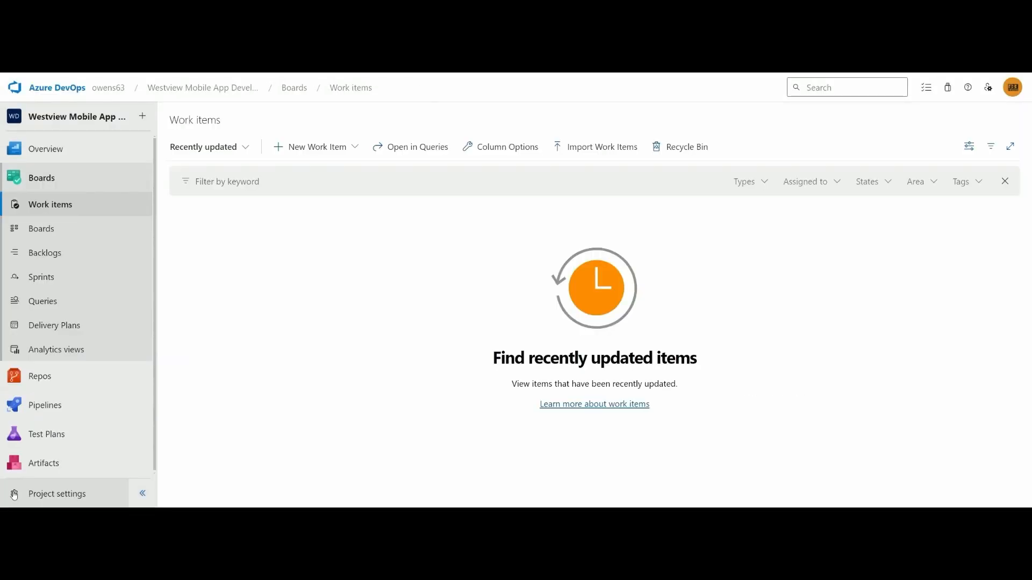
Step: Create an epic titled "Develop New Mobile App for Customer Engagement" with a description of designing and developing a mobile app aimed at improving customer engagement
left_click(59, 206)
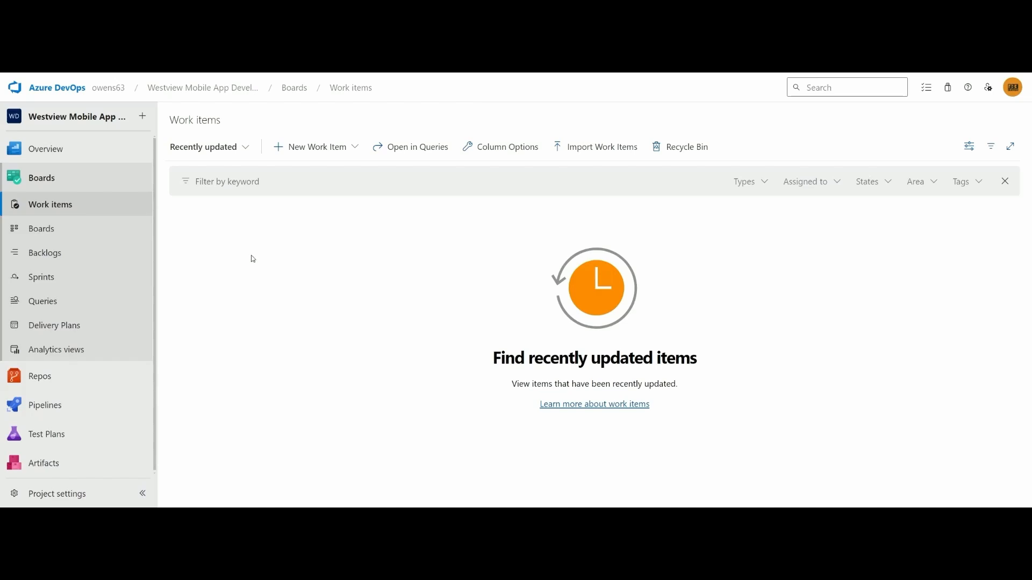
left_click(143, 499)
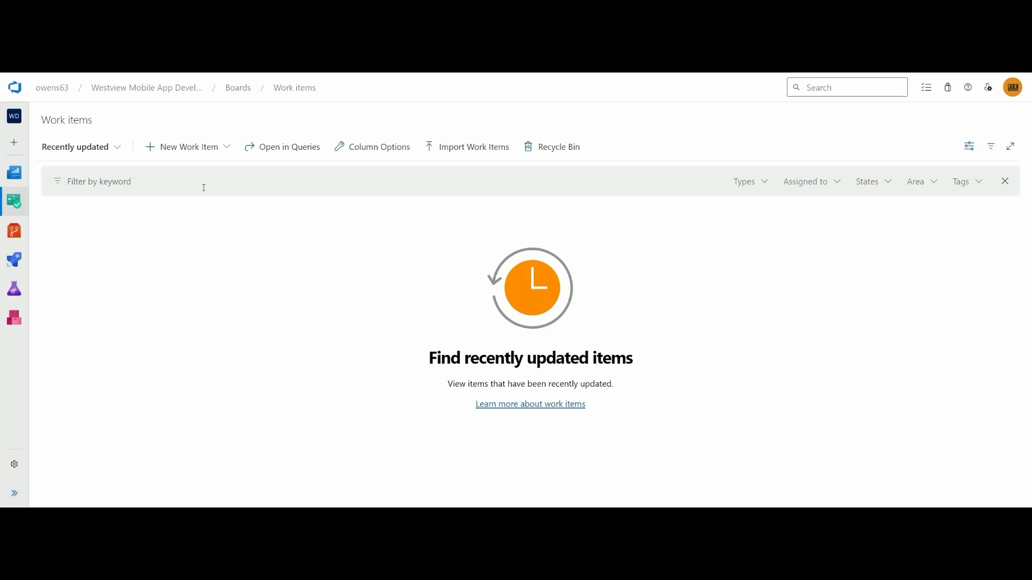
left_click(226, 151)
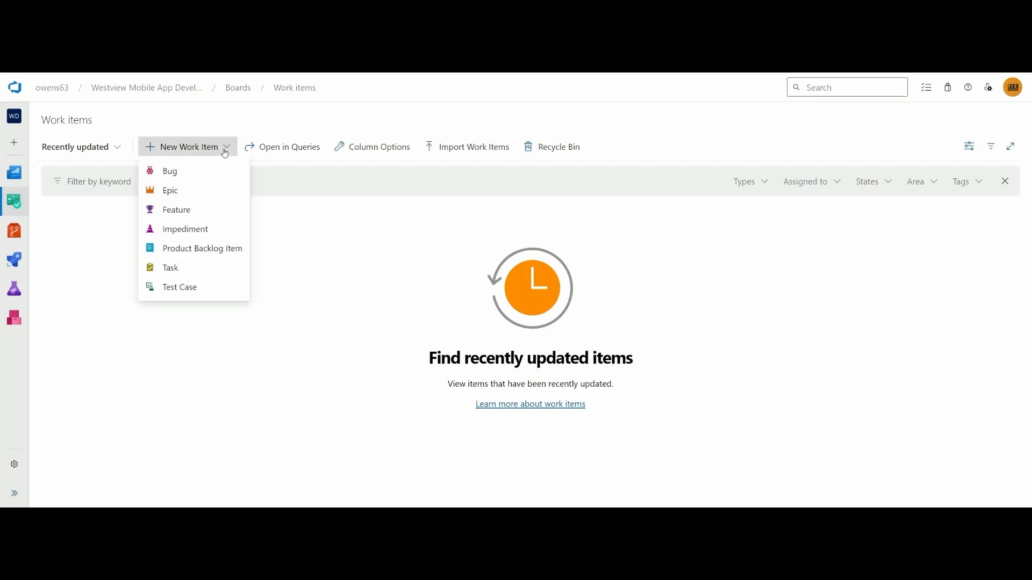
left_click(197, 193)
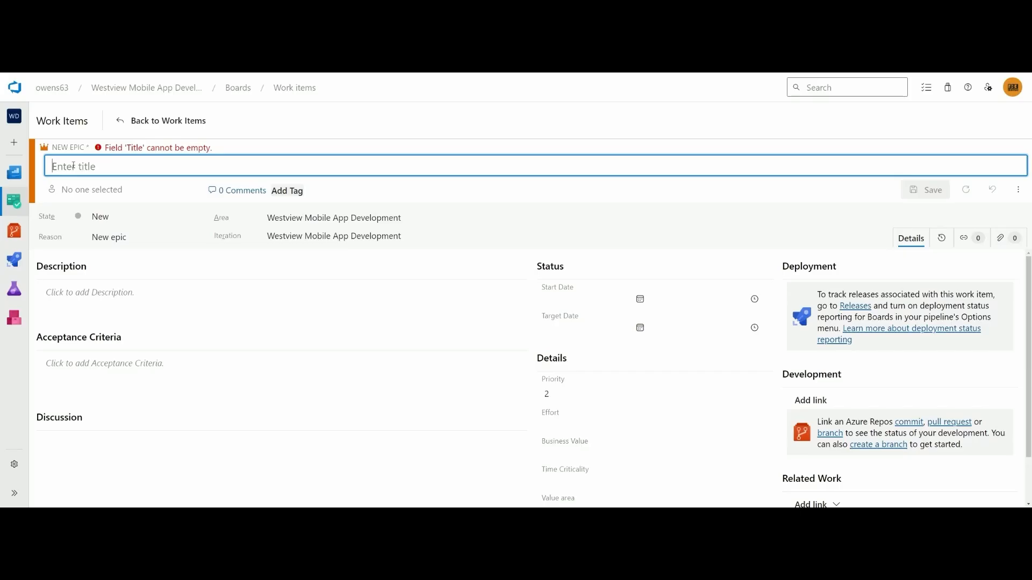
type("Develop New Mobile App for Customer Engagement")
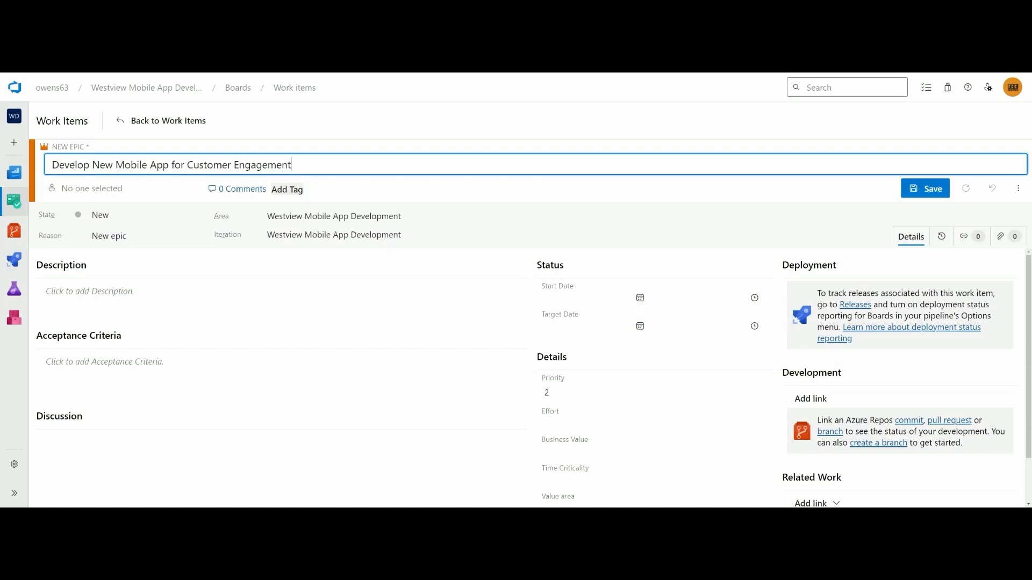
left_click(92, 294)
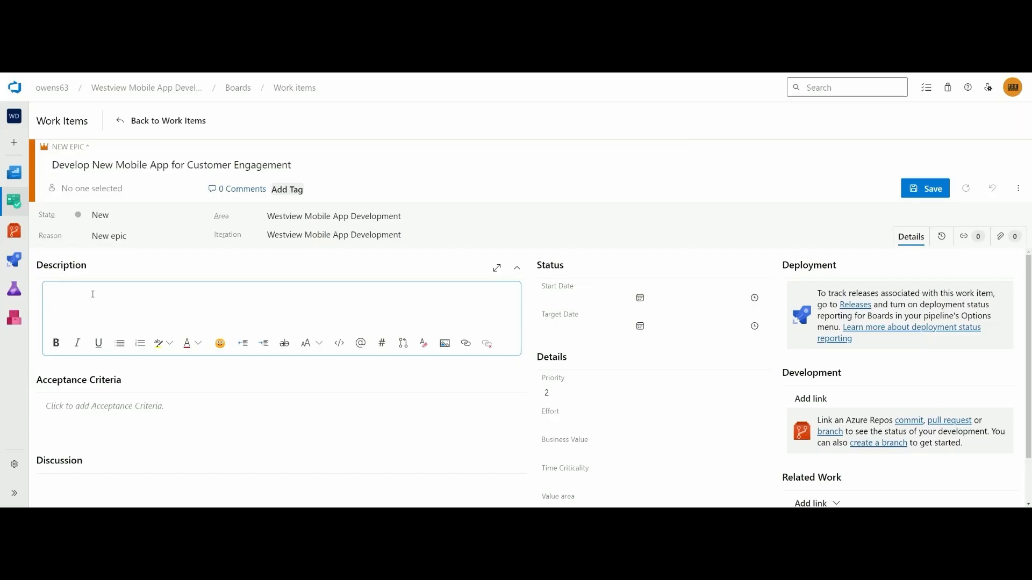
type("This Epic focuses on designing and developing a mobile app aimed at improving customer engagement. The app will offer personalized content, product recommendations, and a seamless shopping experience to enhance user satisfaction and drive business growth.")
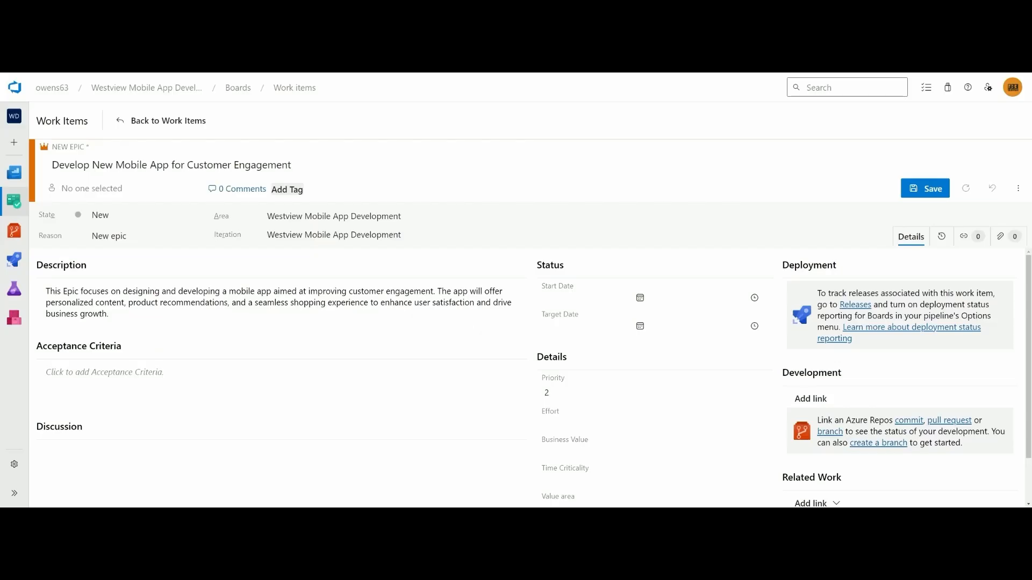
Step: Paste the numbered acceptance criteria starting with Mobile App Design into the epic and remove the bold formatting from all of the text
left_click(95, 373)
key("ctrl+v")
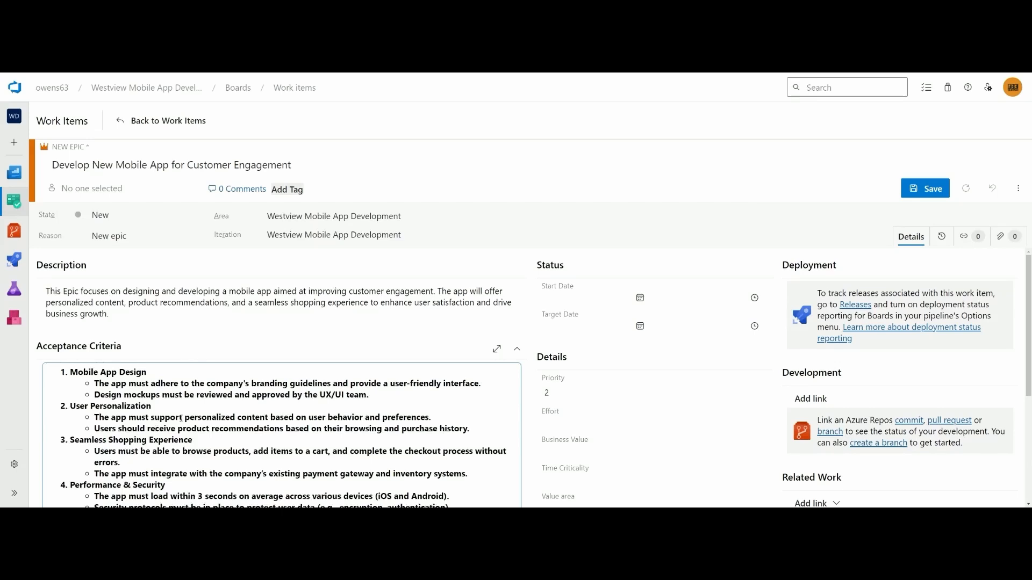
key("ctrl+a")
key("ctrl+c")
key("ctrl+b")
scroll(145, 450, "down", 2)
left_click(146, 449)
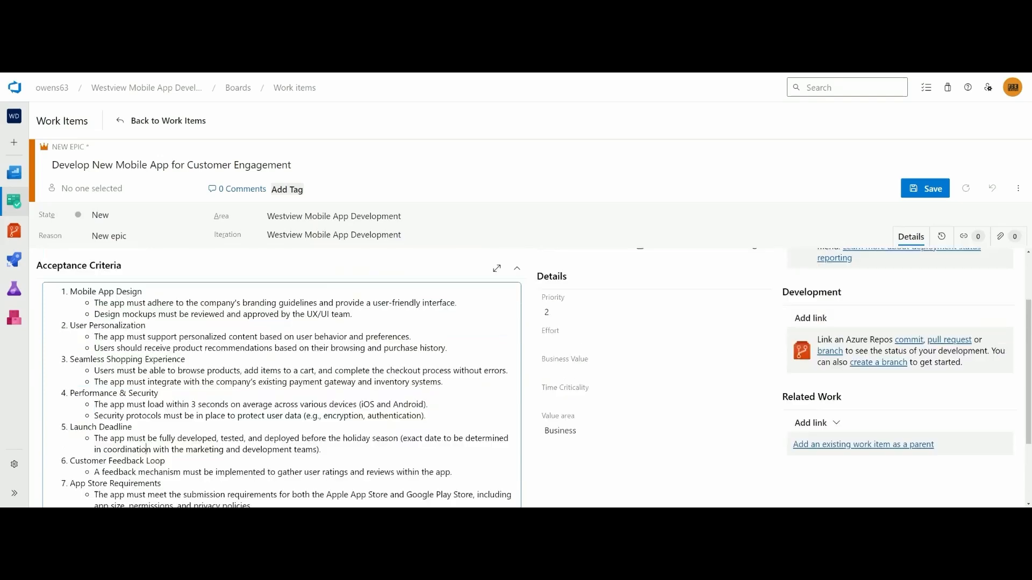
Step: Set the epic's priority to 1, business value to 100 and time criticality to 8, keeping Business as the value area
left_click(571, 313)
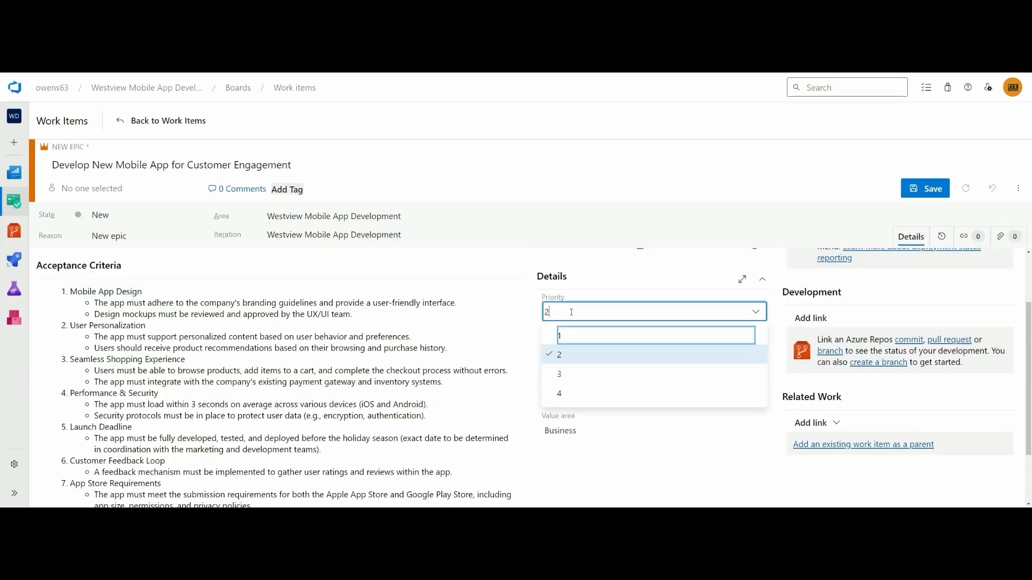
left_click(566, 339)
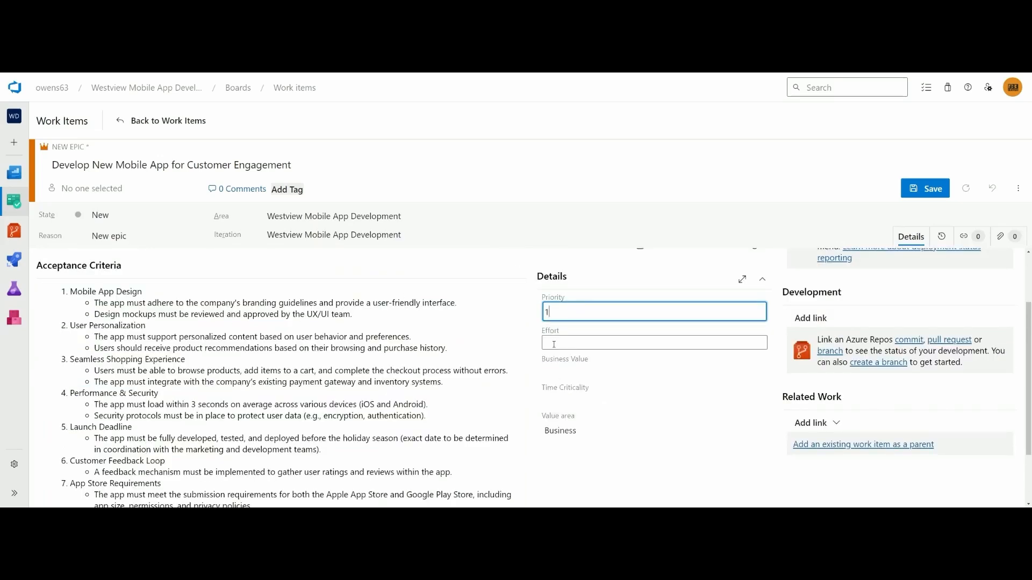
left_click(554, 344)
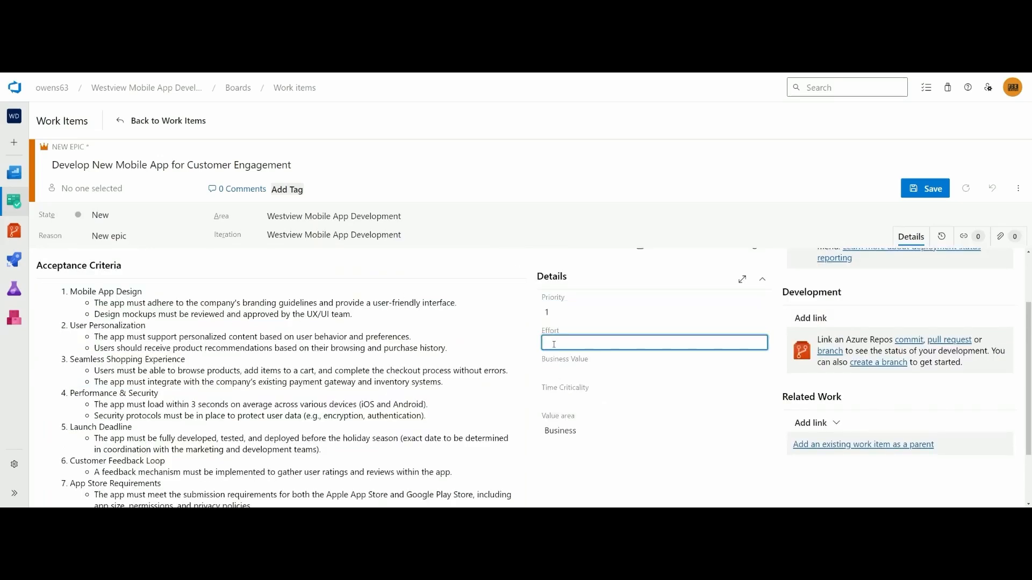
left_click(560, 373)
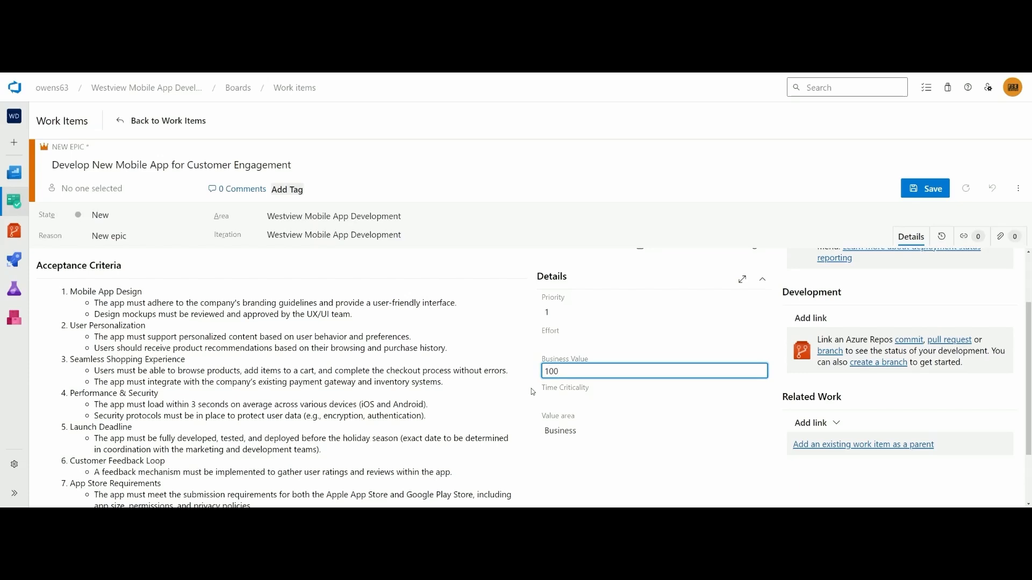
left_click(564, 398)
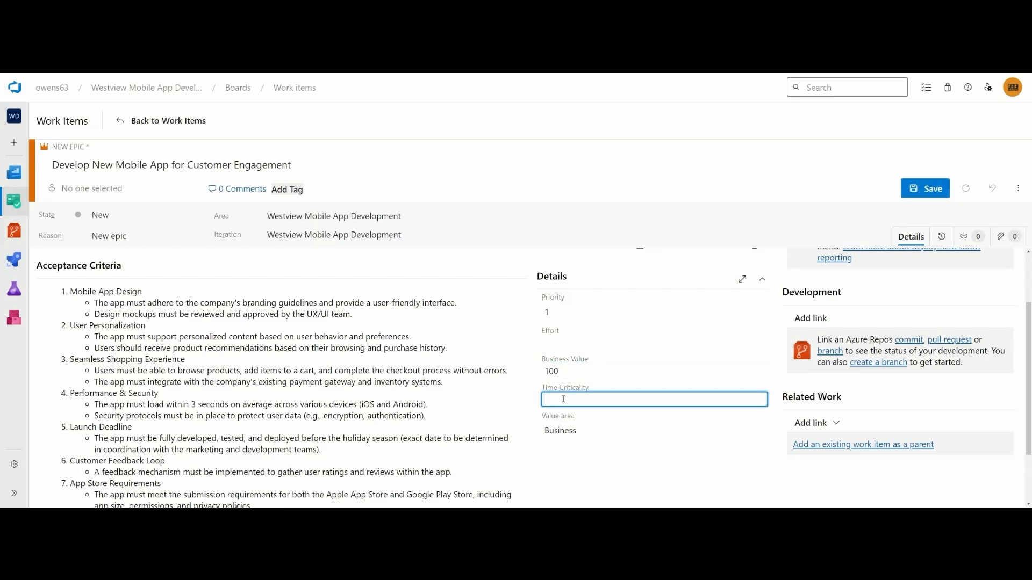
type("8")
left_click(580, 433)
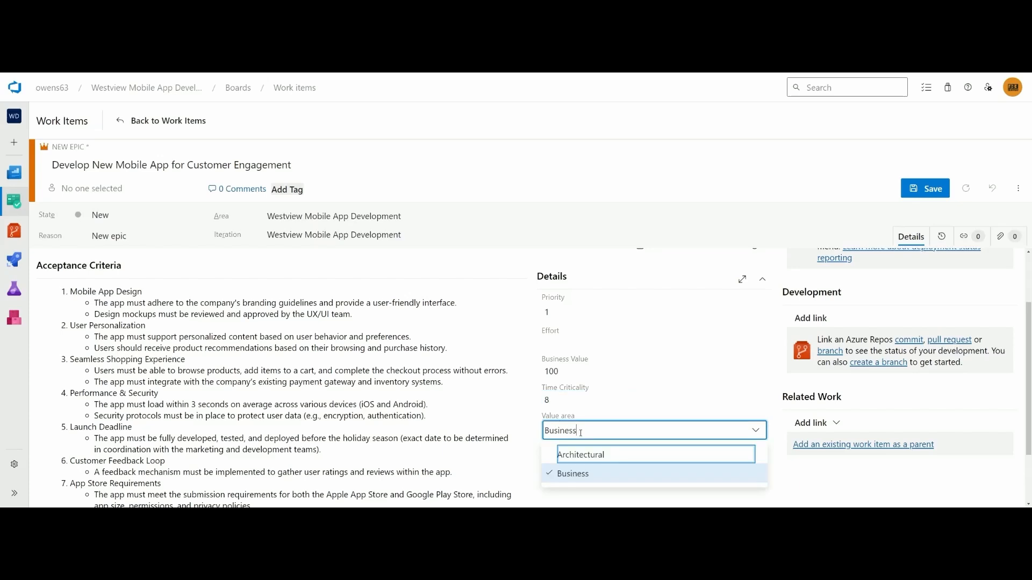
left_click(582, 477)
left_click(381, 383)
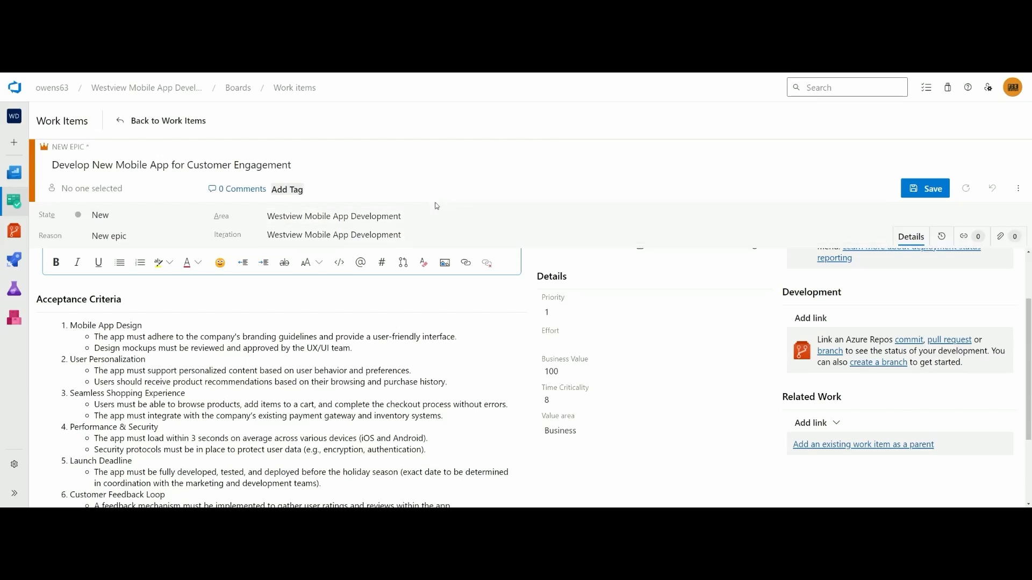
Step: Save the new epic and return to the list of work items
left_click(393, 323)
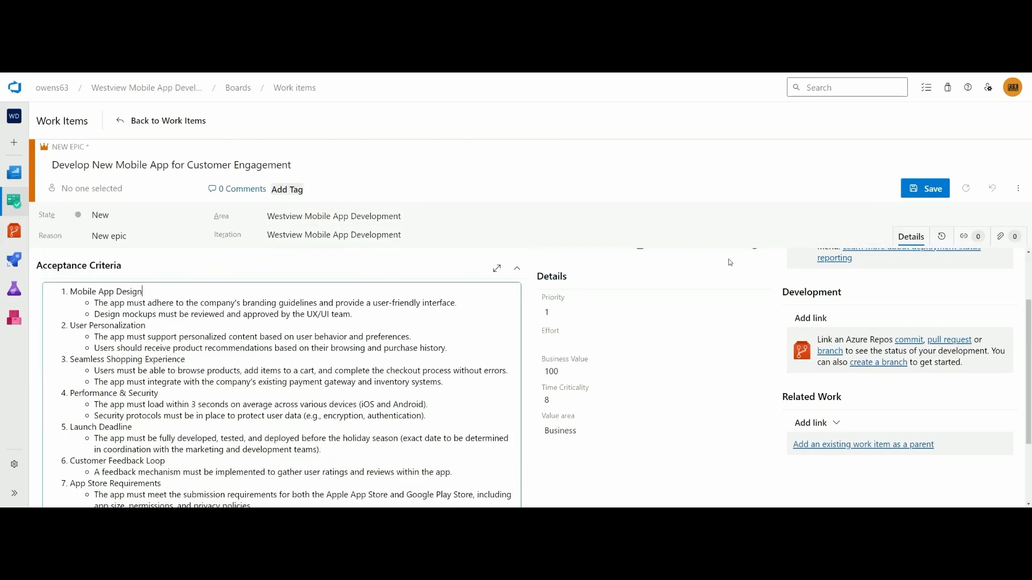
left_click(930, 189)
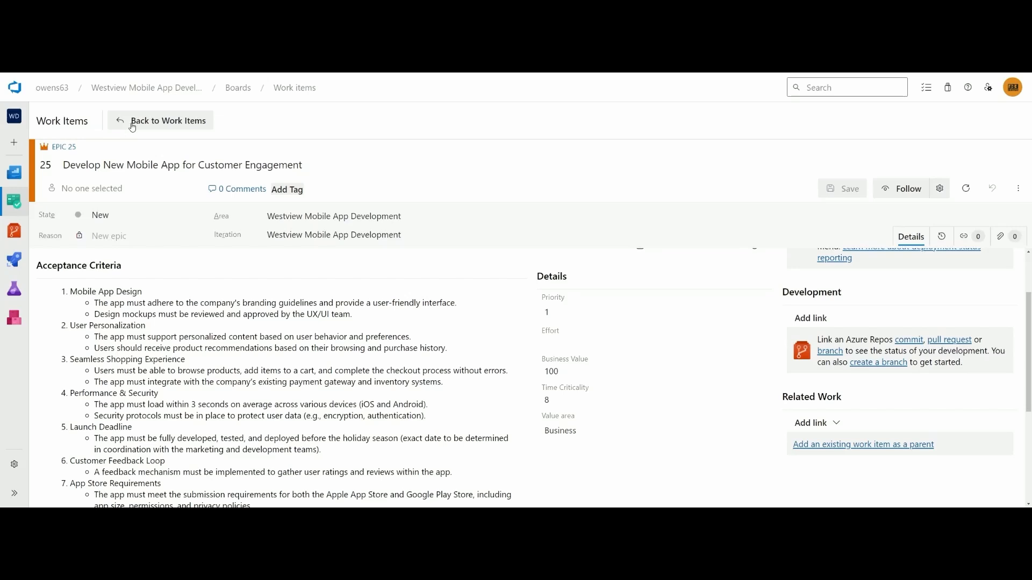
left_click(132, 124)
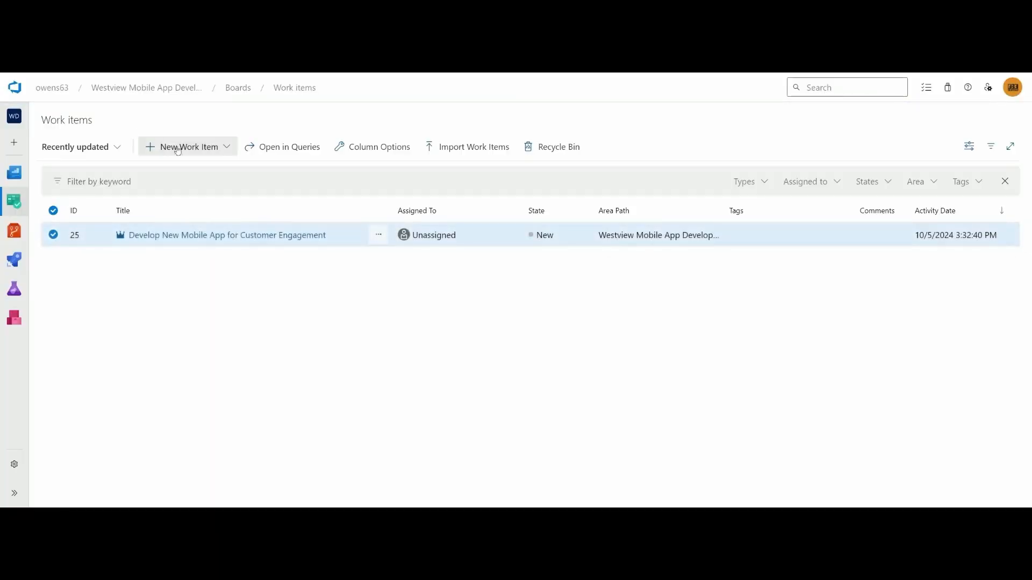
Step: Create a feature titled "Personalized Content Delivery (Frontend)" with a description of providing personalized content based on browsing history, preferences and purchase behavior
left_click(226, 154)
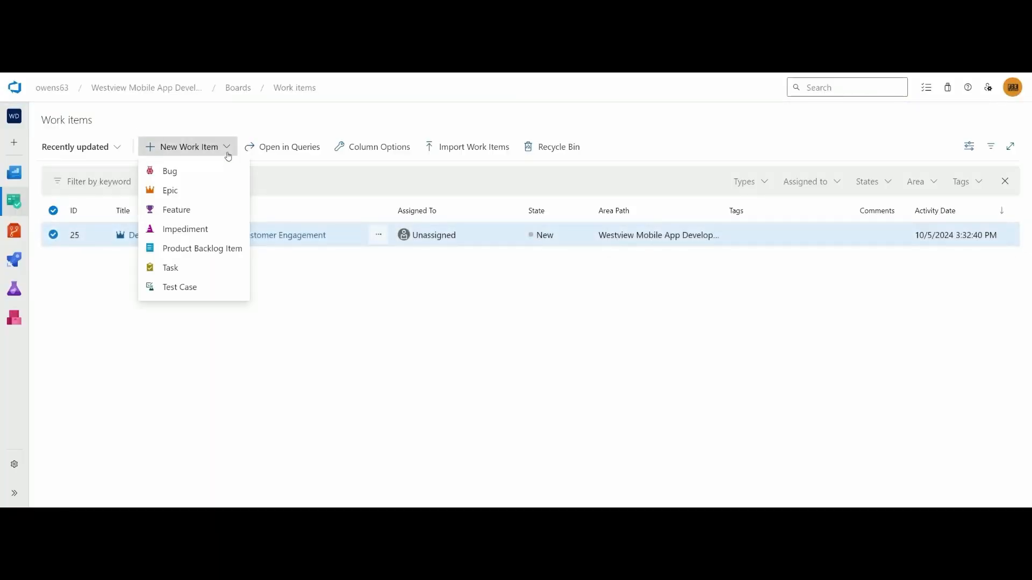
left_click(207, 210)
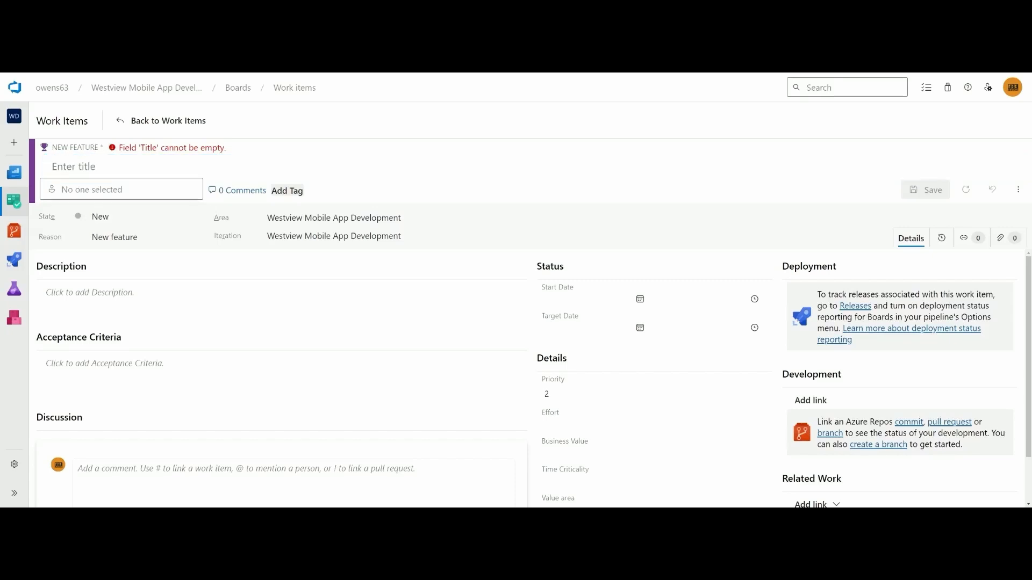
left_click(90, 167)
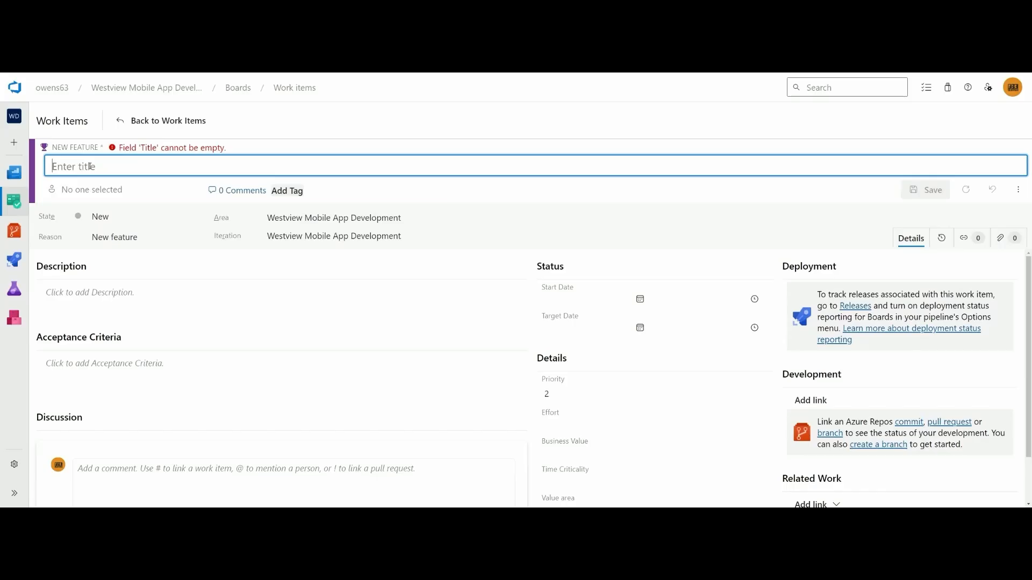
type("Personalized Content Delivery (Frontend)")
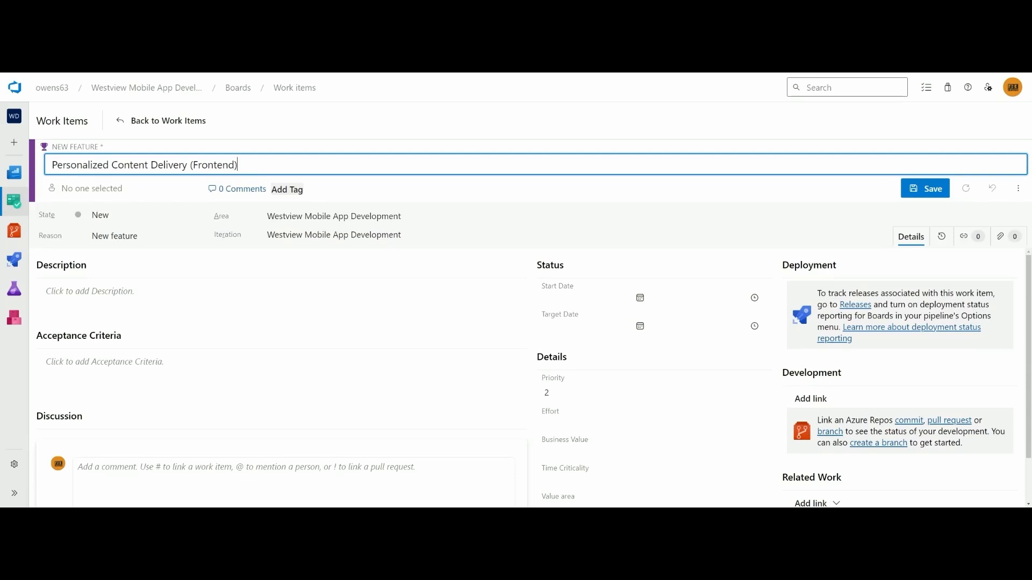
left_click(122, 289)
type("This feature will provide personalized content to app users based on their browsing history, preferences, and purchase behavior. The goal is to increase user engagement by offering relevant product recommendations and personalized offers.")
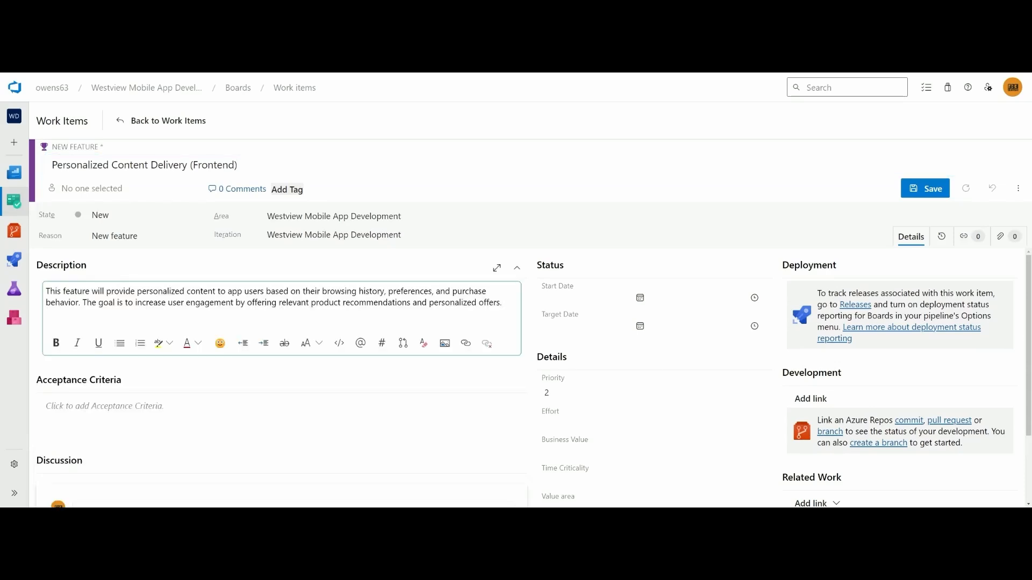
Step: Paste the numbered acceptance criteria starting with Mobile App Design into the feature and set business value to 100 and time criticality to 8
left_click(62, 406)
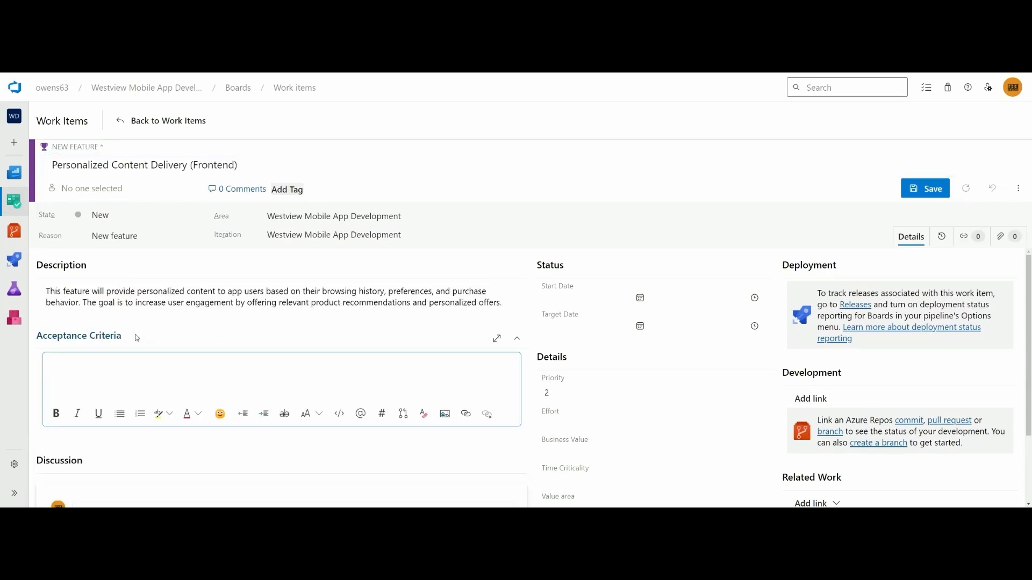
key("ctrl+v")
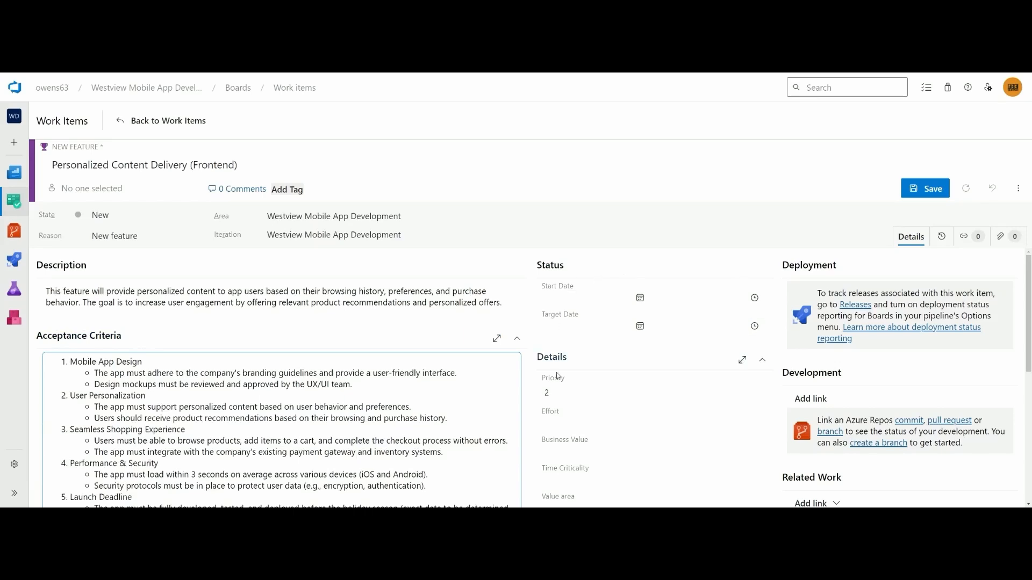
scroll(575, 434, "down", 2)
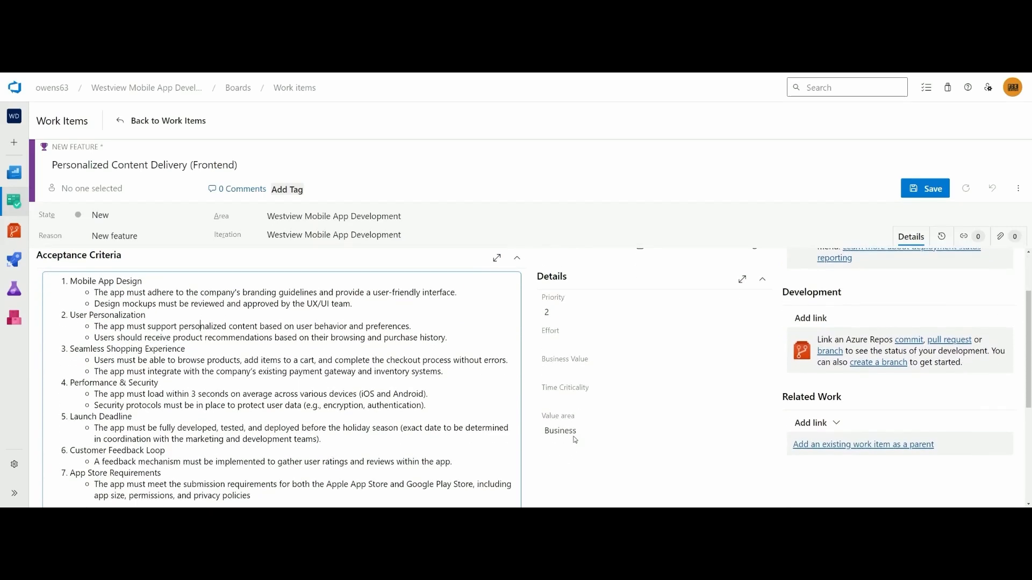
left_click(561, 371)
type("100")
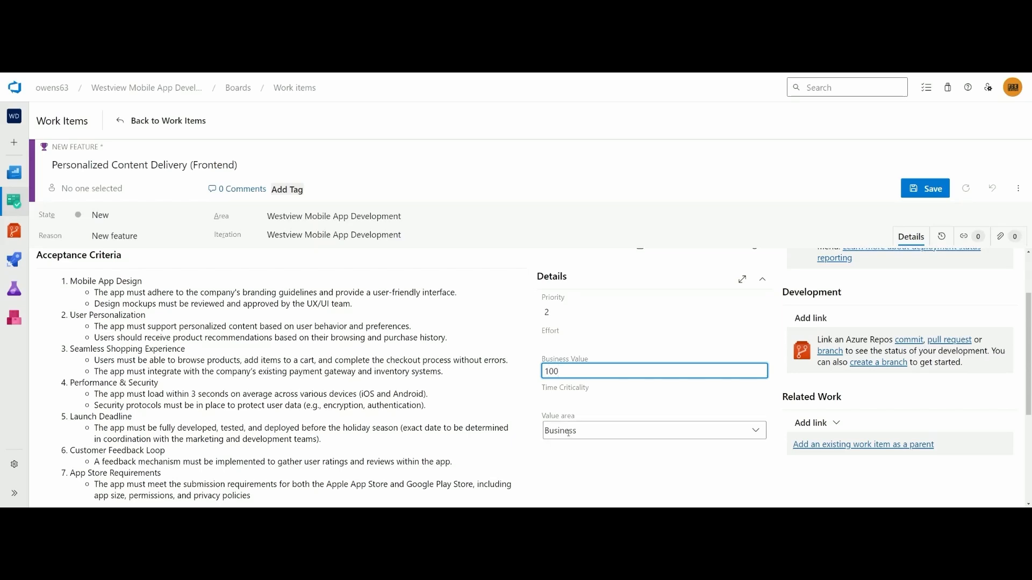
left_click(572, 399)
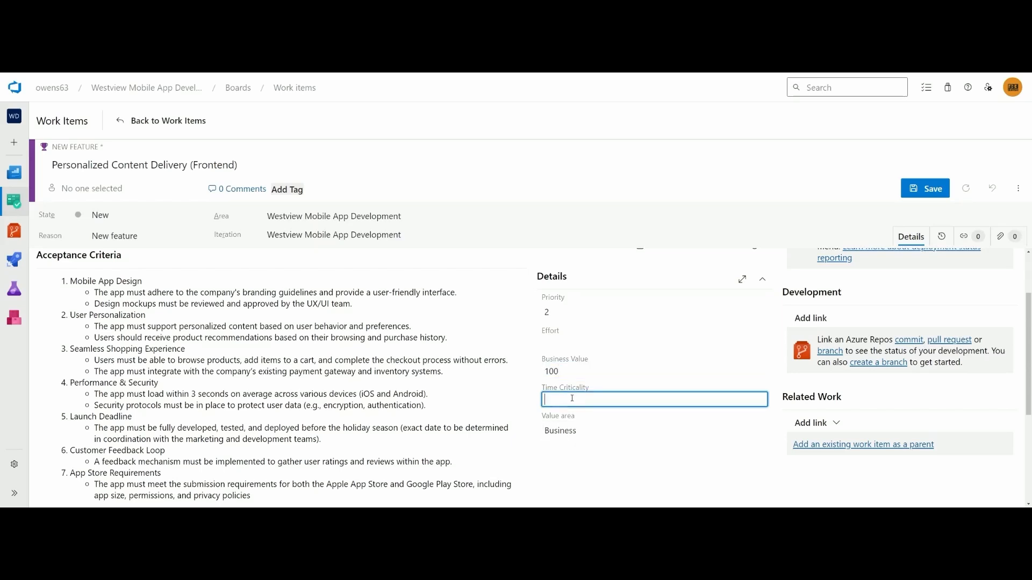
type("8")
Step: Link the feature to the parent epic "Develop New Mobile App for Customer Engagement", save it and return to the work items list
scroll(341, 378, "down", 2)
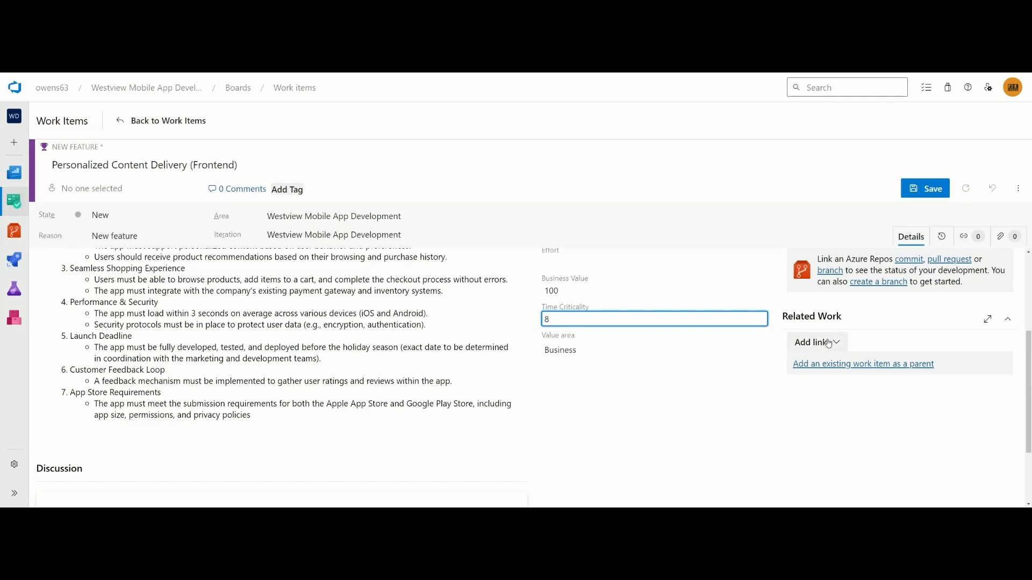
left_click(878, 366)
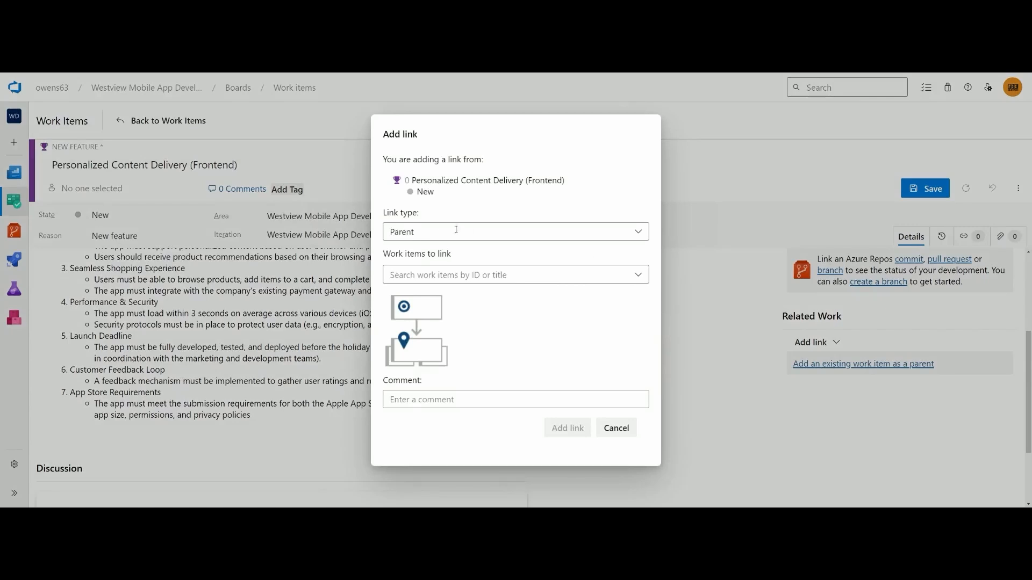
left_click(639, 276)
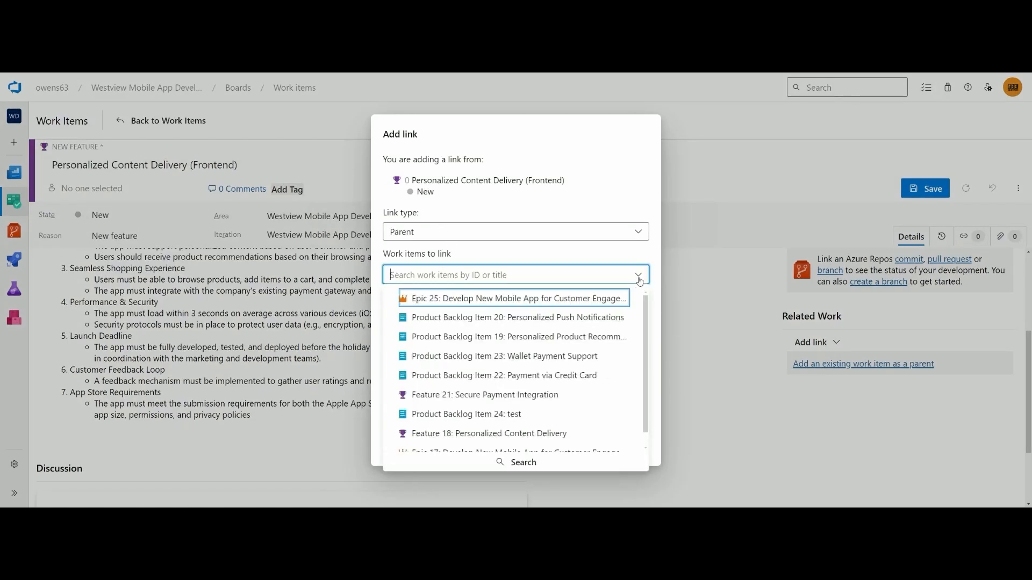
left_click(551, 299)
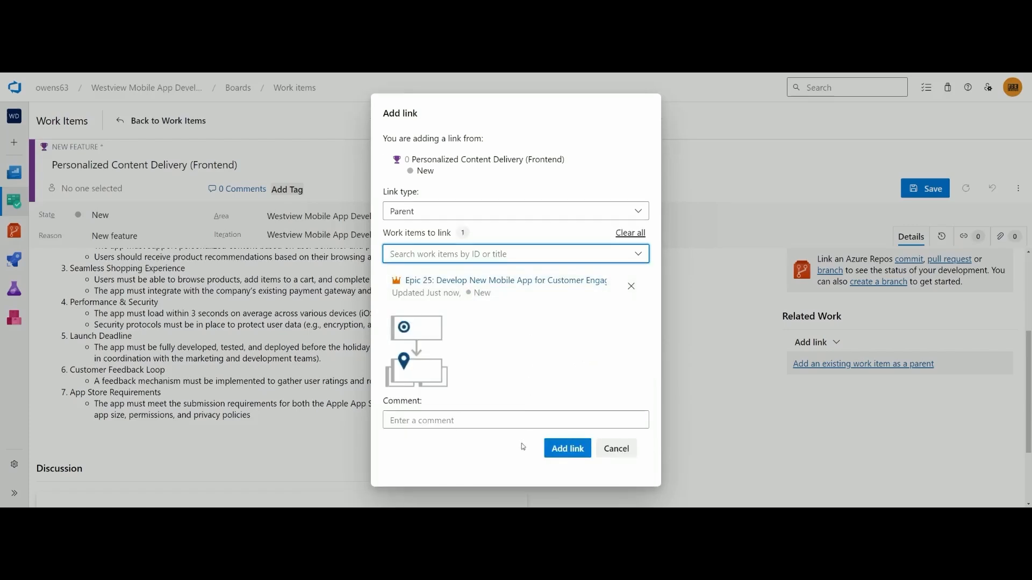
left_click(560, 454)
left_click(561, 453)
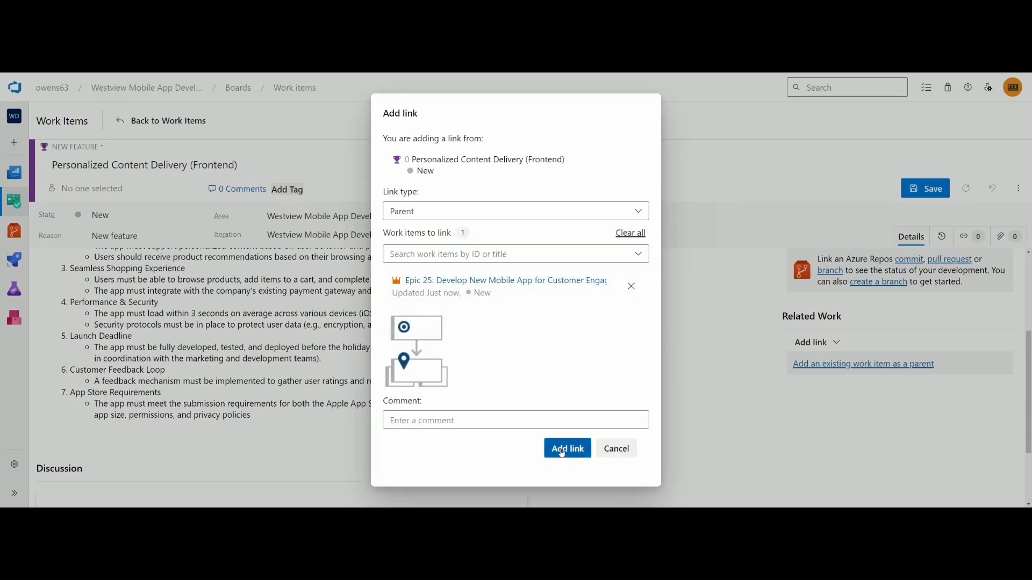
left_click(561, 453)
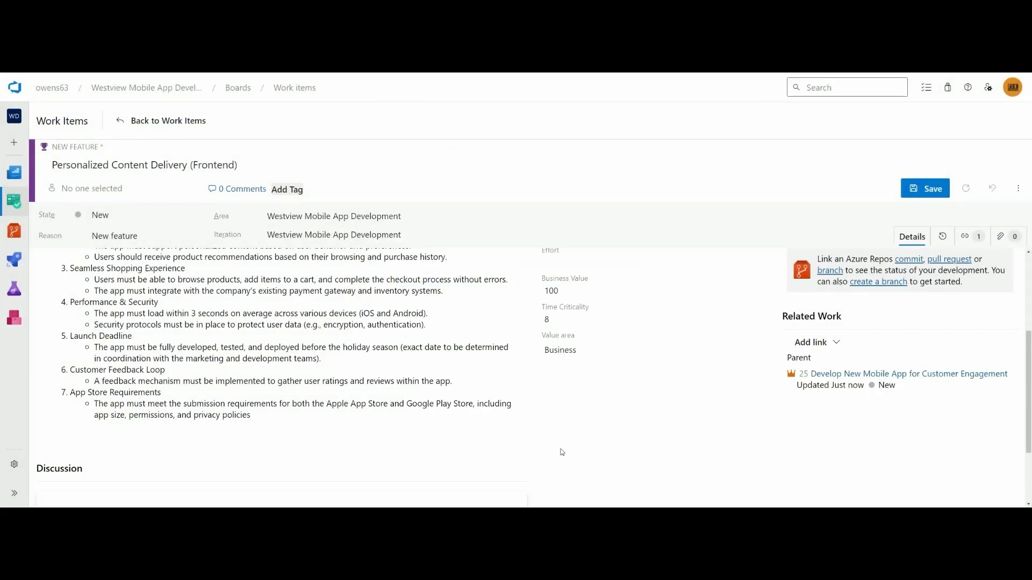
left_click(934, 189)
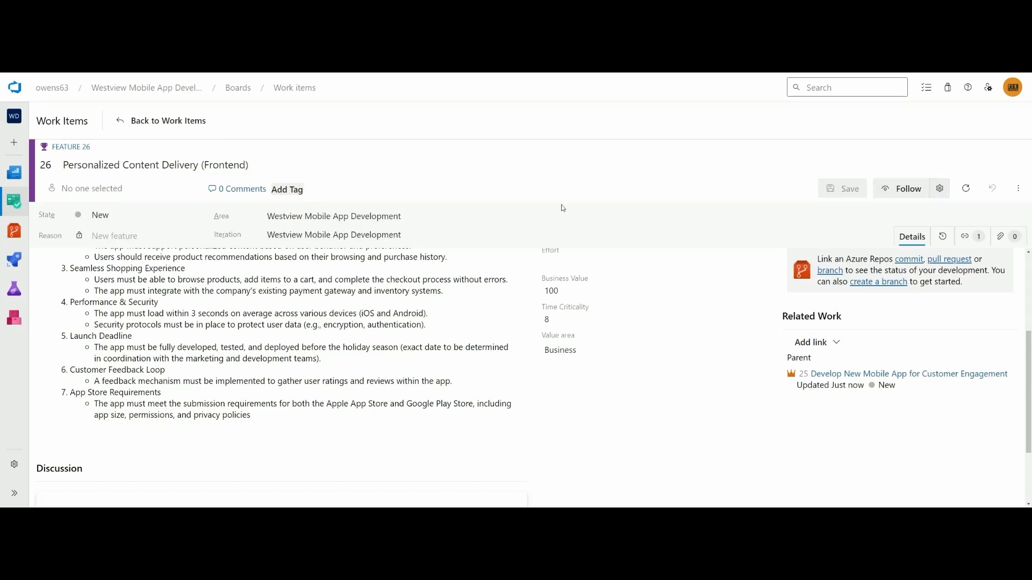
left_click(185, 130)
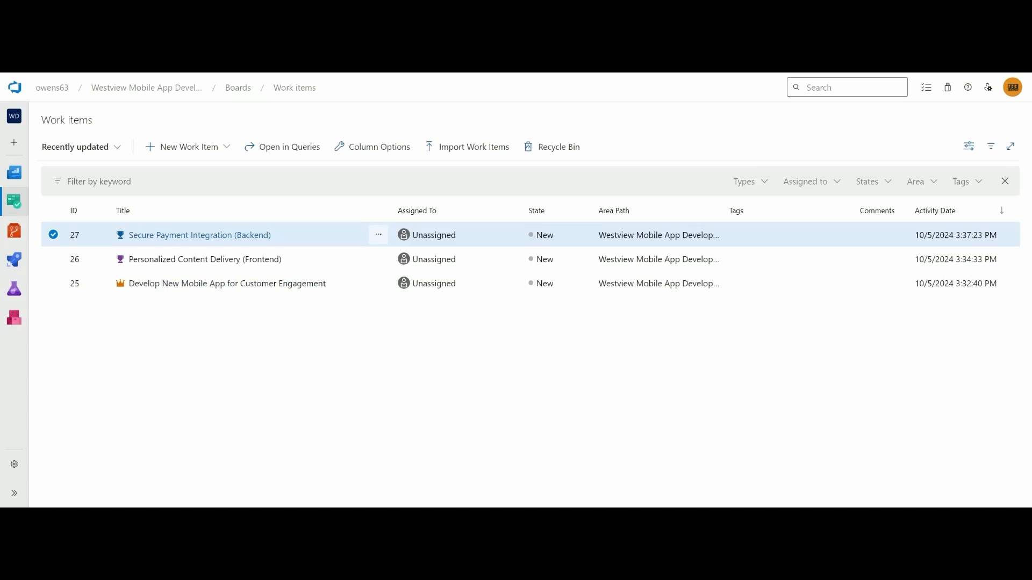
Step: Create a product backlog item titled "Personalized Product Recommendations (Frontend)" with a user story about recommendations based on browsing and purchase history
left_click(185, 147)
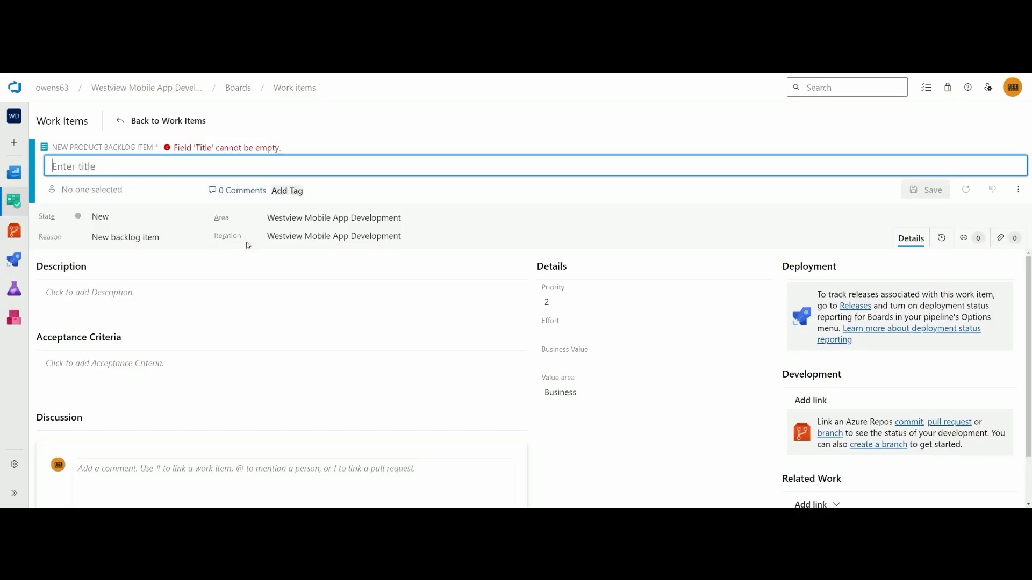
type("Personalized Product Recommendations (Frontend)")
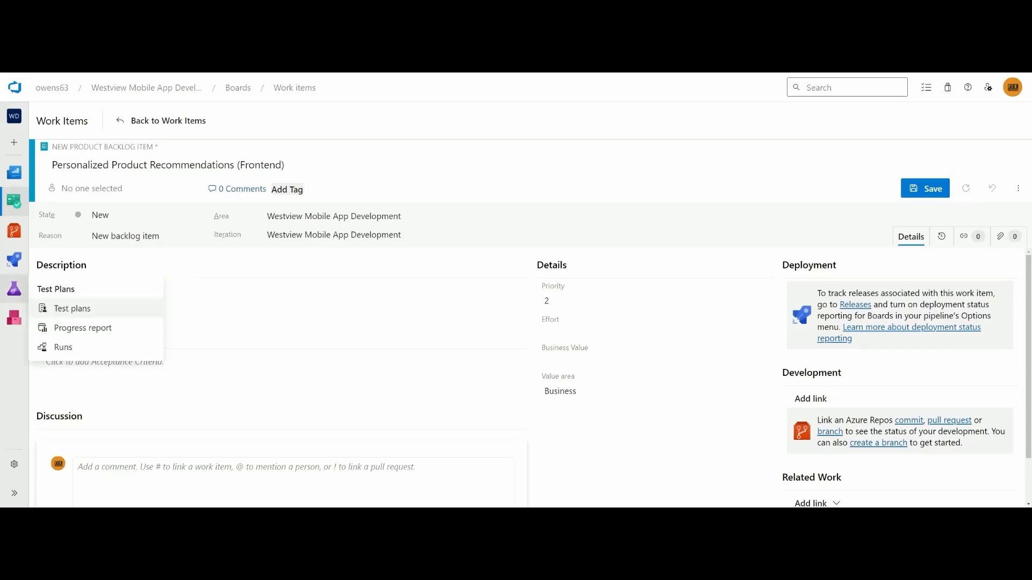
left_click(197, 293)
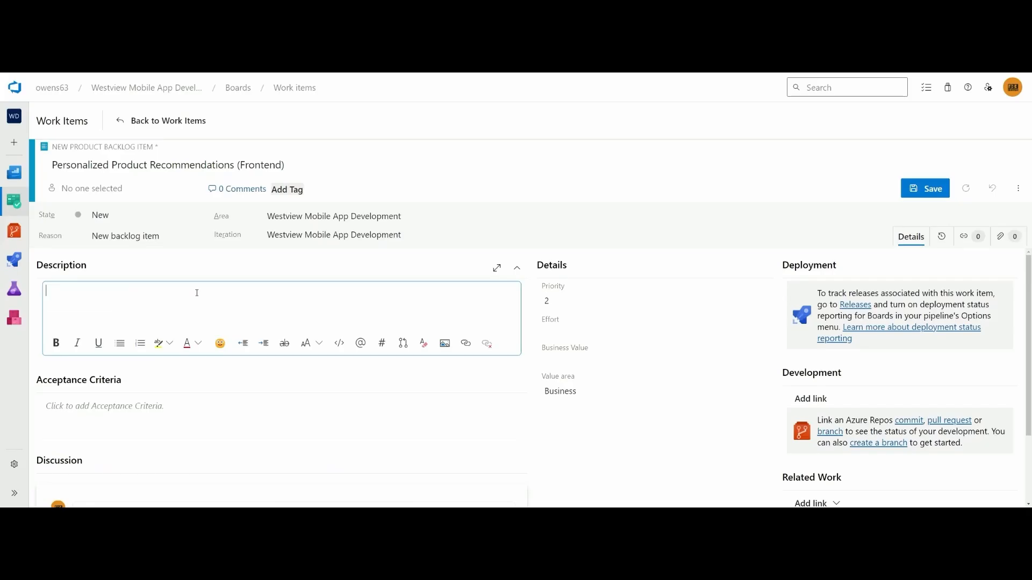
type("As a user, I want to see product recommendations based on my browsing and purchase history so that I can quickly find items of interest.")
Step: Add five lettered acceptance criteria to the backlog item, from homepage product recommendations to recommendations loading within 2 seconds on average
key("alt+Tab")
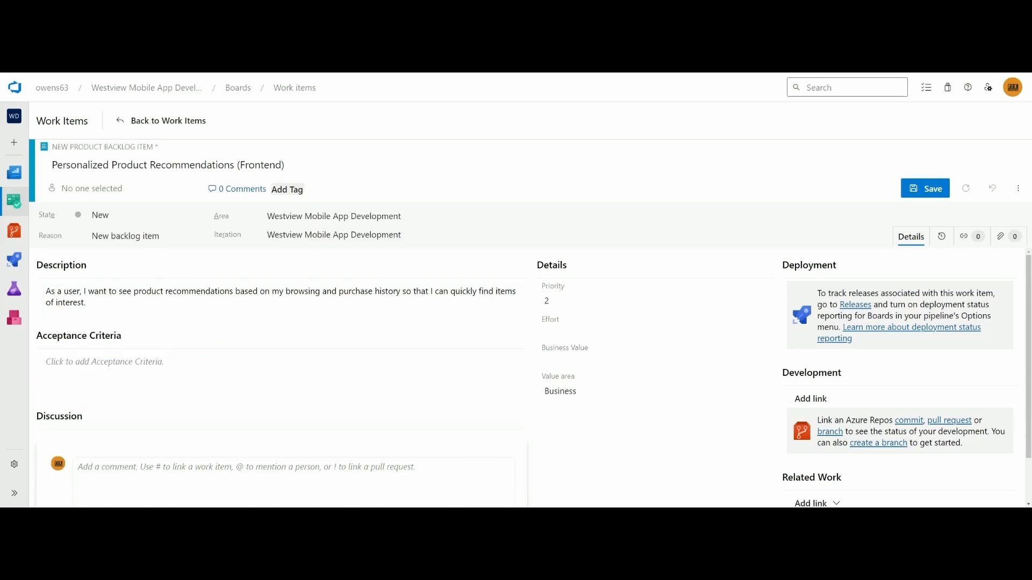
left_click(120, 357)
type("The app displays product recommendations based on a user's purchase and browsing history on the homepage. Recommendations must refresh in real-time as new user data is gathered. Recommendations must include product images, names, prices, and user ratings. The system must allow users to dismiss irrelevant recommendations, and this feedback must adjust future recommendations. Performance tests show recommendations load within 2 seconds on average.")
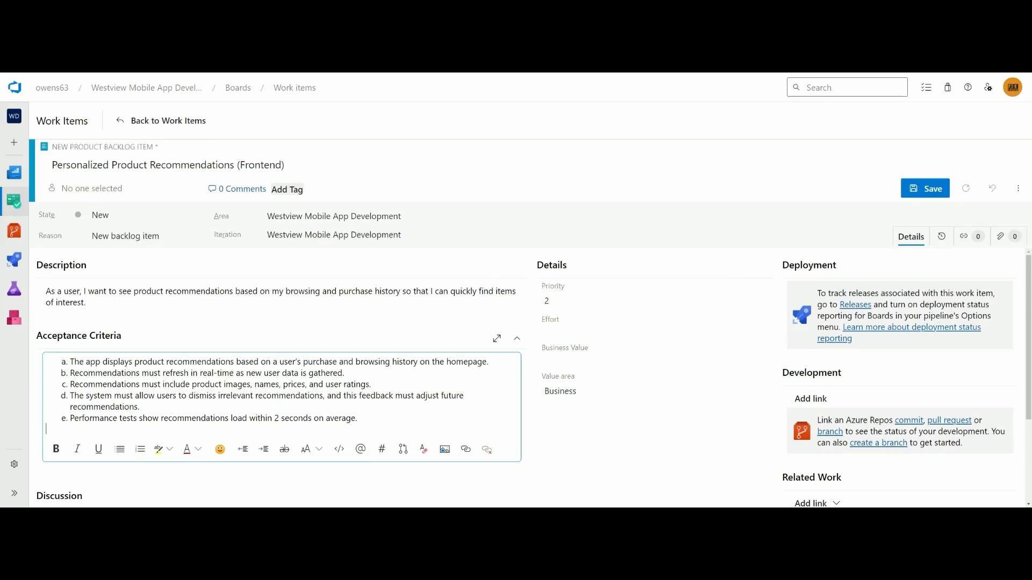
Step: Set the backlog item's priority to 1, effort to 8 and business value to 60
left_click(601, 307)
left_click(574, 327)
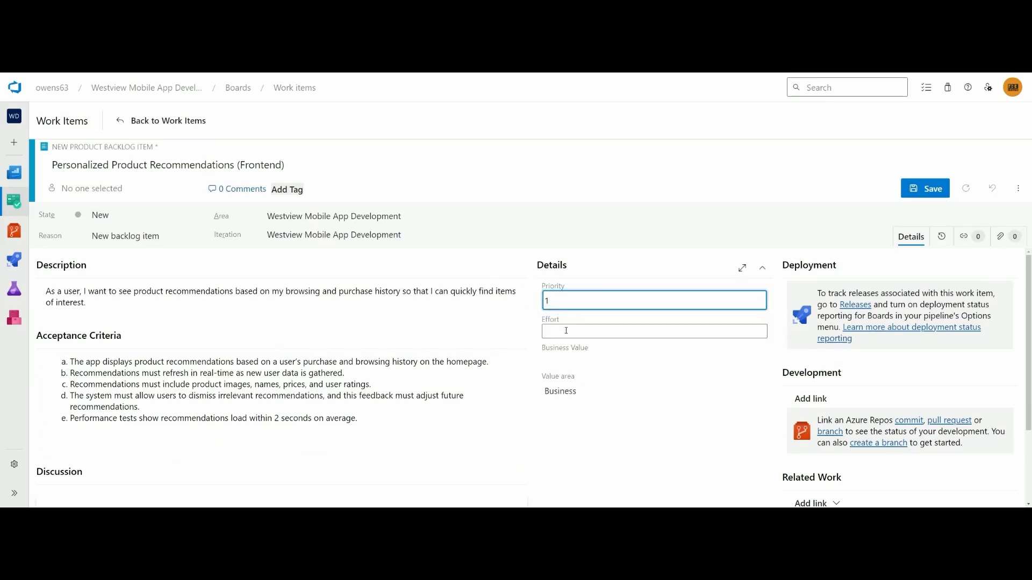
left_click(566, 331)
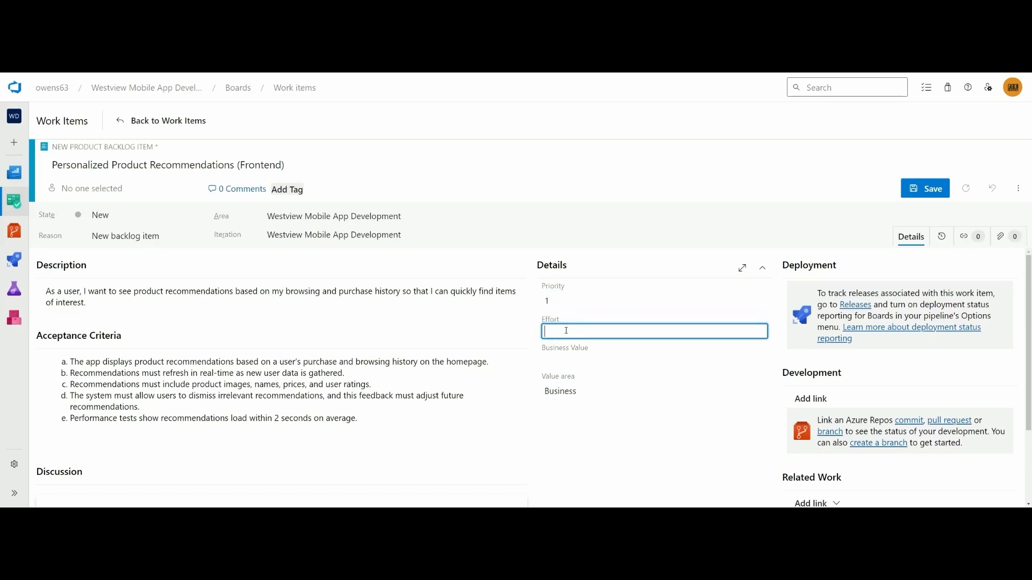
type("8")
key("Tab")
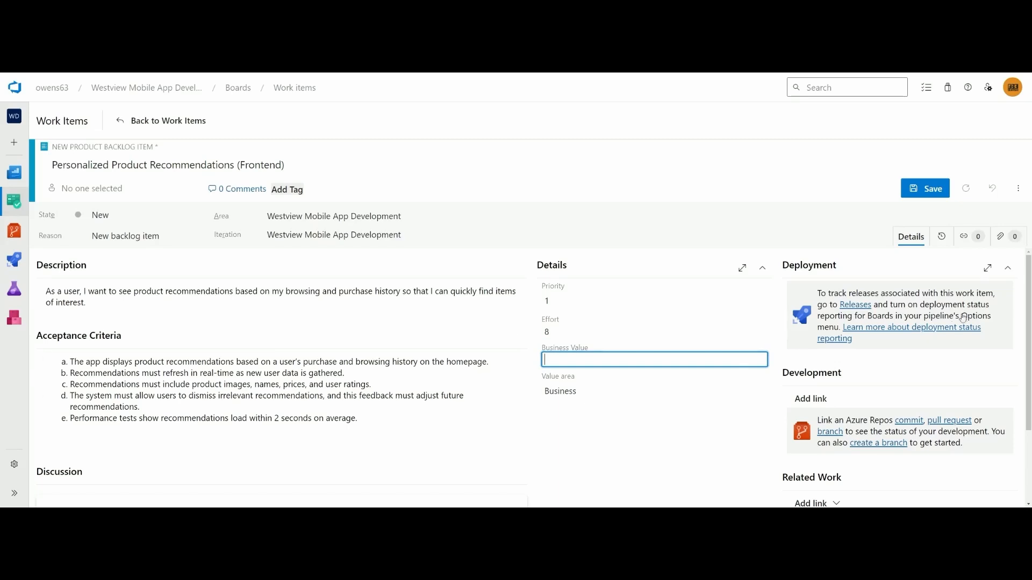
Step: Link the backlog item to the parent feature "Personalized Content Delivery (Frontend)", save it and return to the work items list
scroll(726, 408, "down", 2)
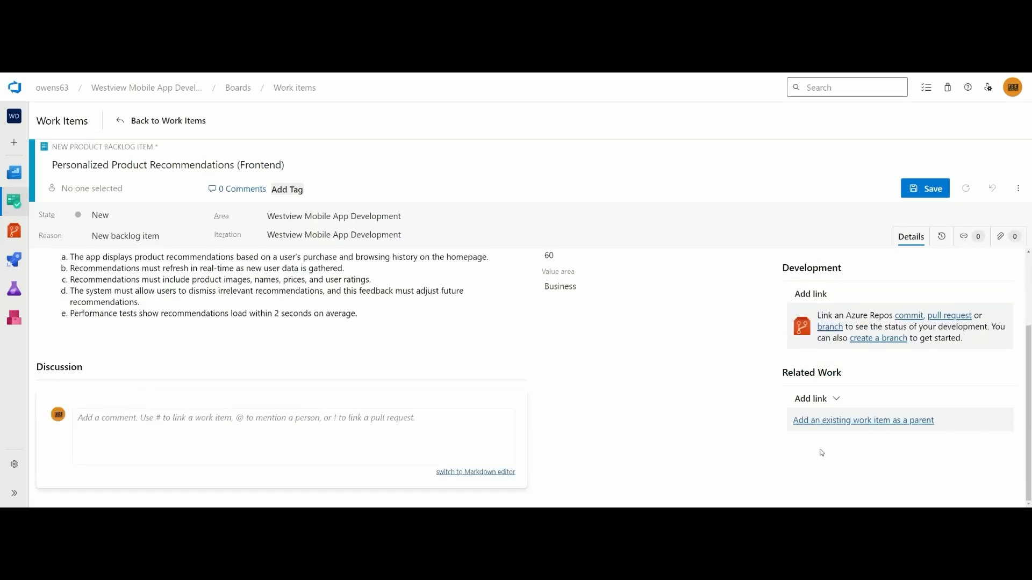
left_click(822, 420)
left_click(636, 276)
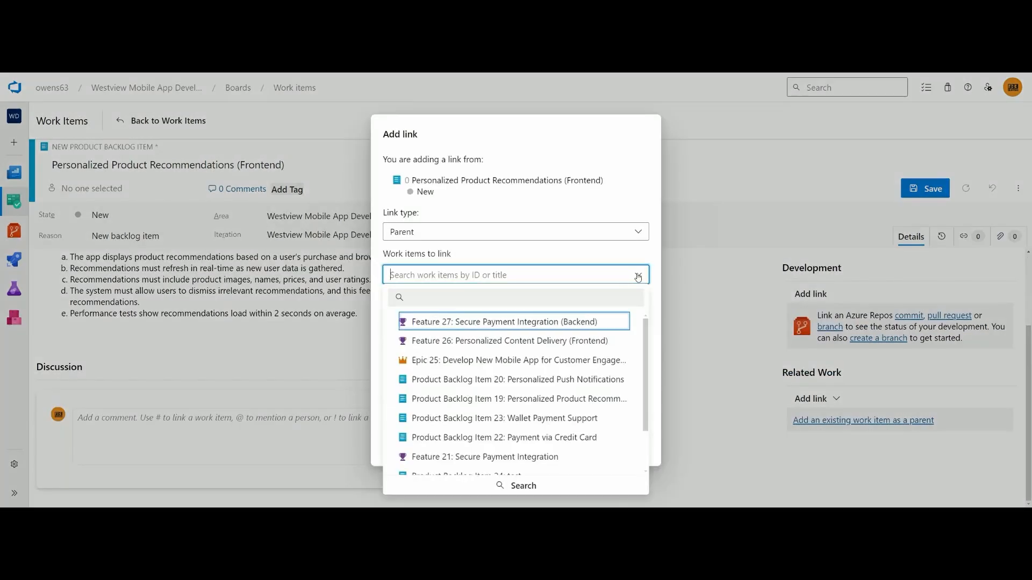
left_click(545, 342)
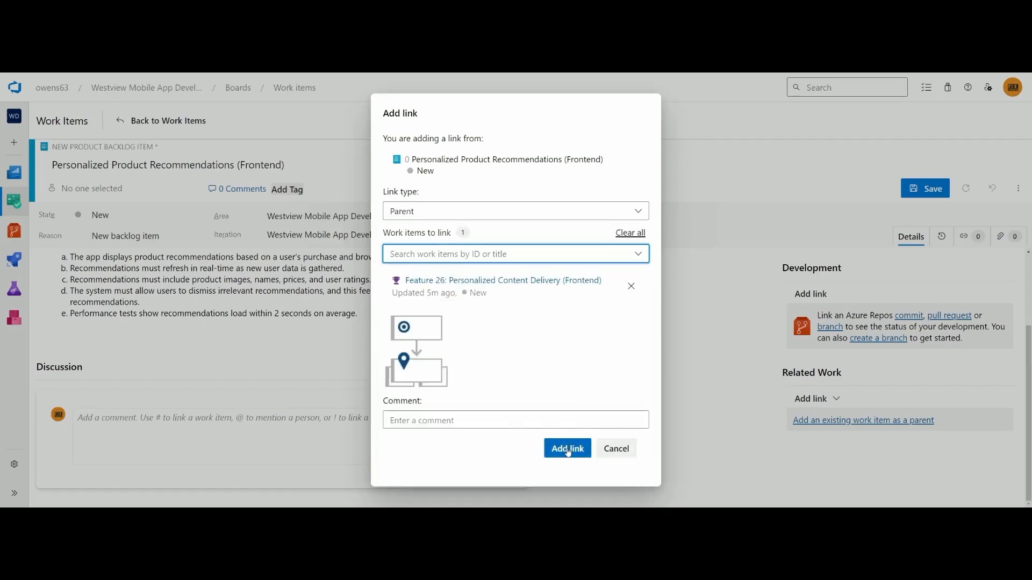
left_click(568, 450)
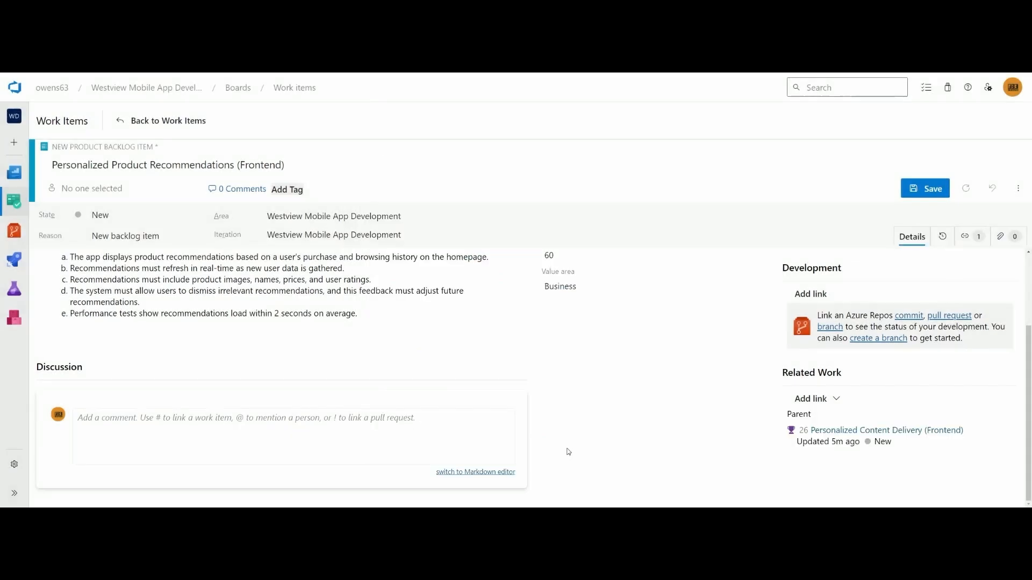
left_click(922, 193)
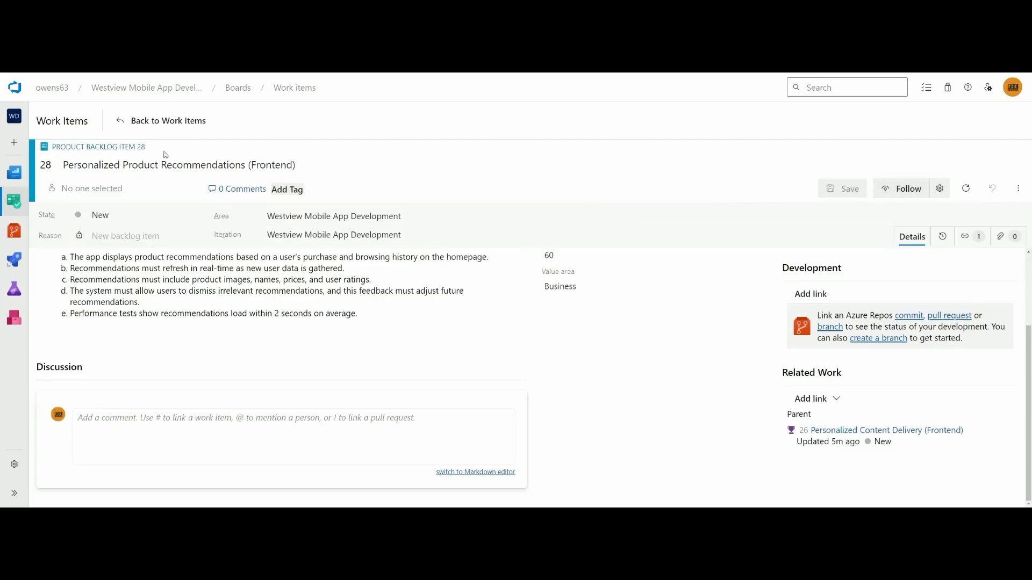
left_click(176, 121)
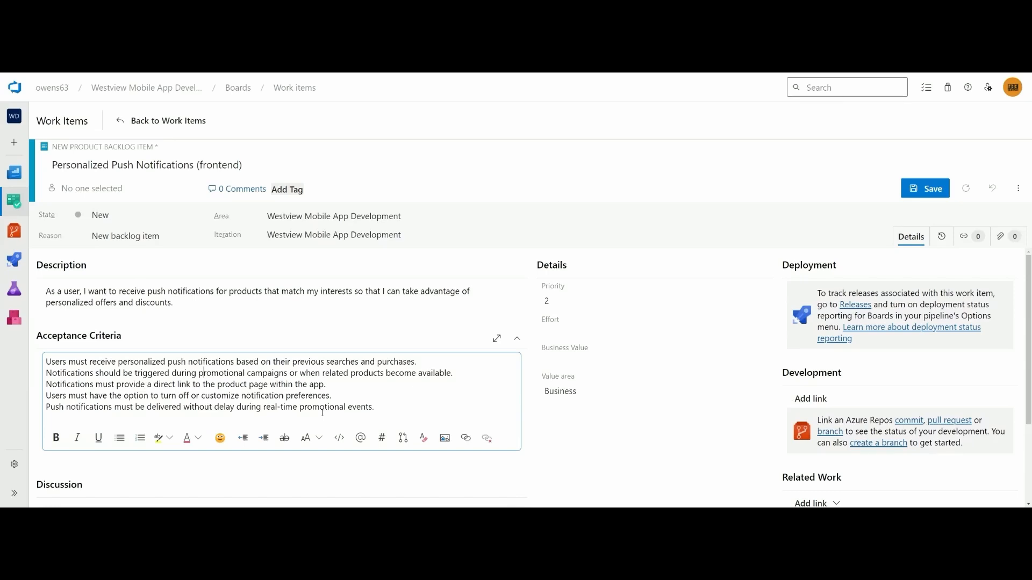
Step: Tag the new backlog item "Personalized Push Notifications (frontend)" as Frontend, save it and return to the work items list
scroll(728, 406, "down", 2)
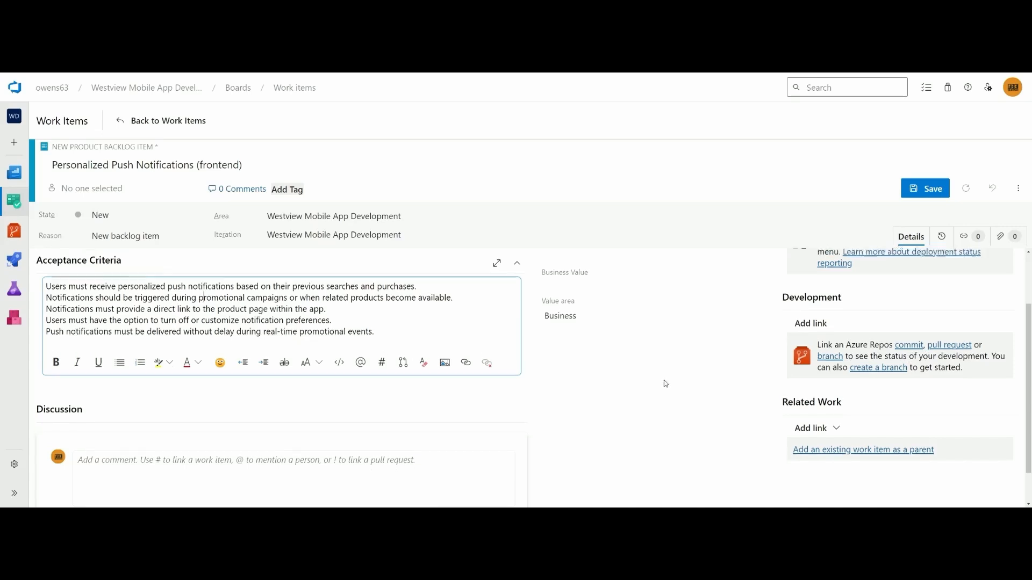
scroll(665, 383, "up", 2)
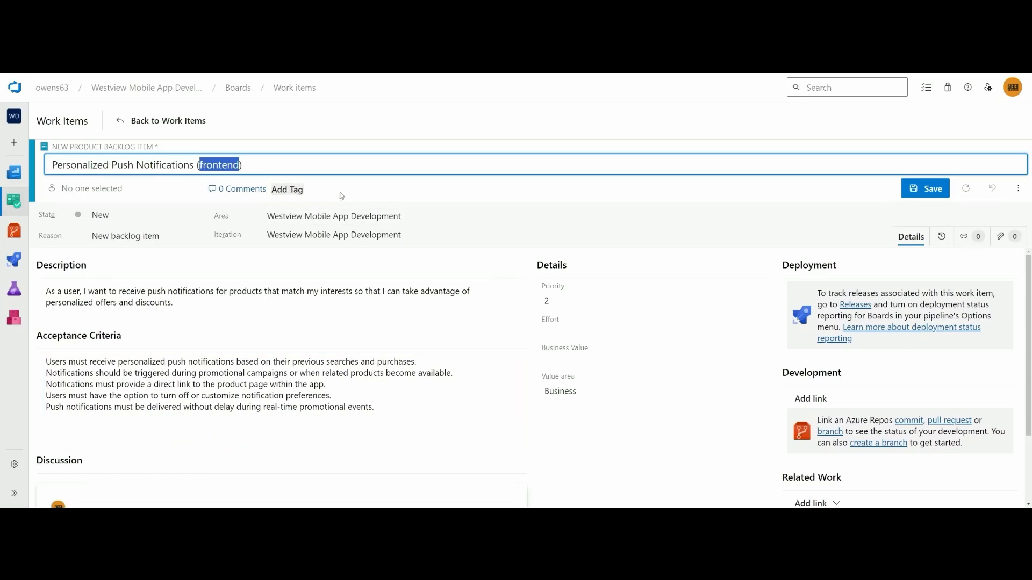
left_click(288, 189)
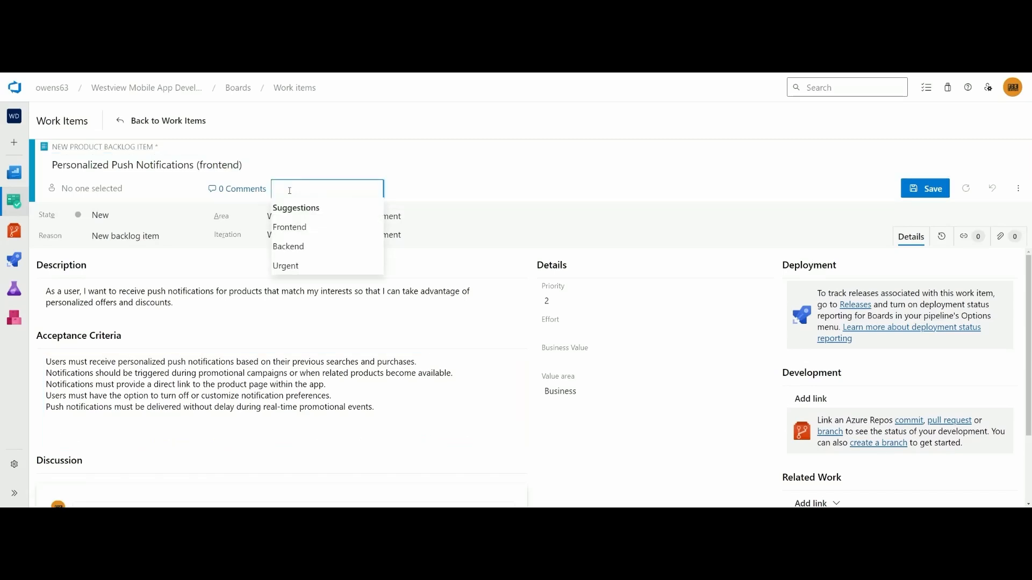
left_click(289, 227)
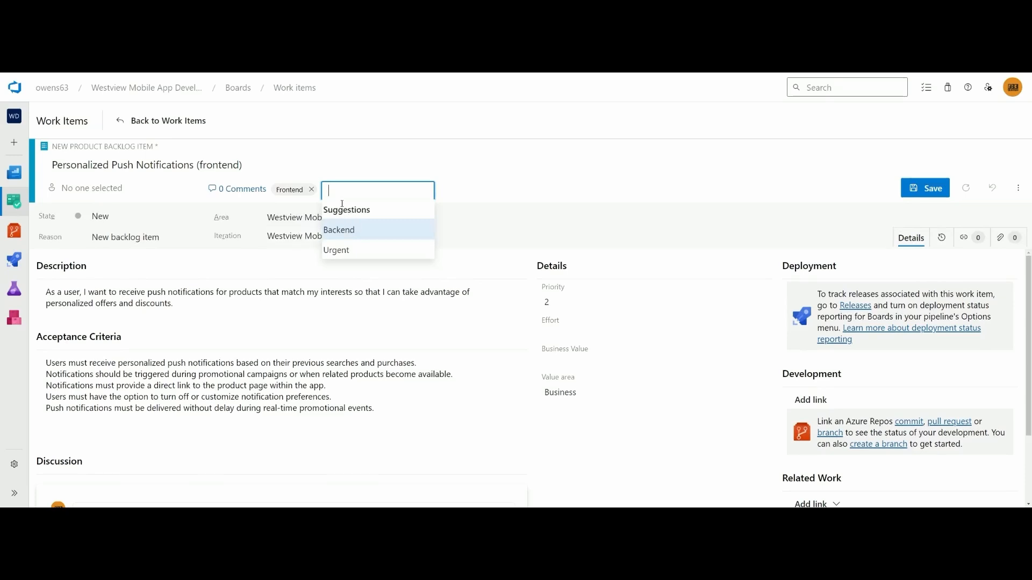
key("BackSpace")
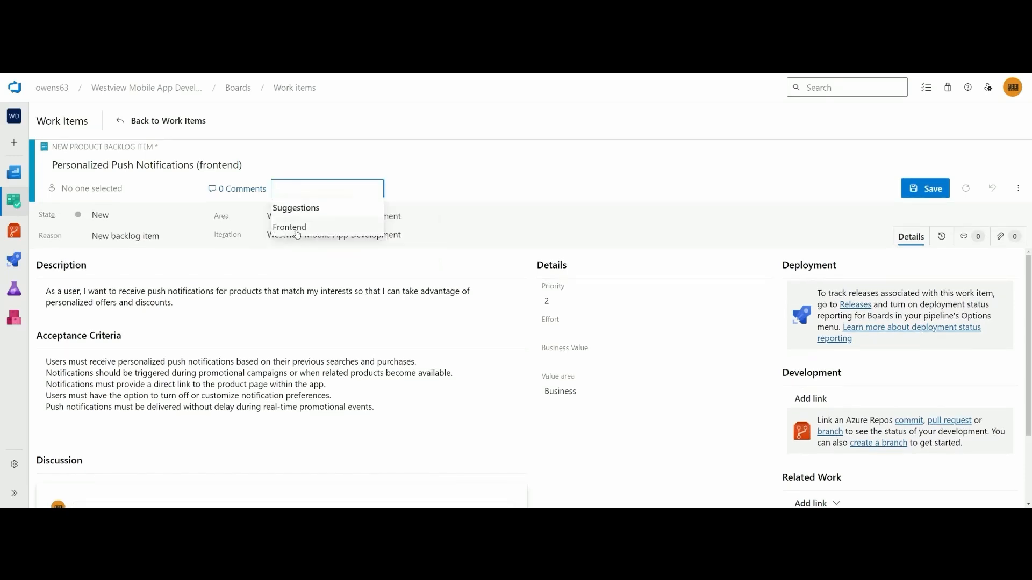
left_click(298, 231)
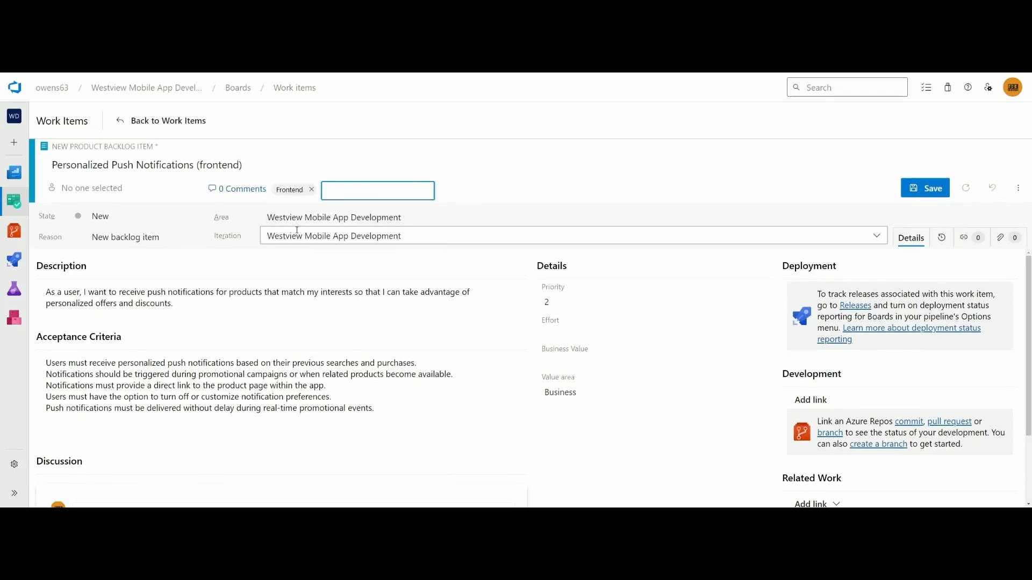
left_click(511, 191)
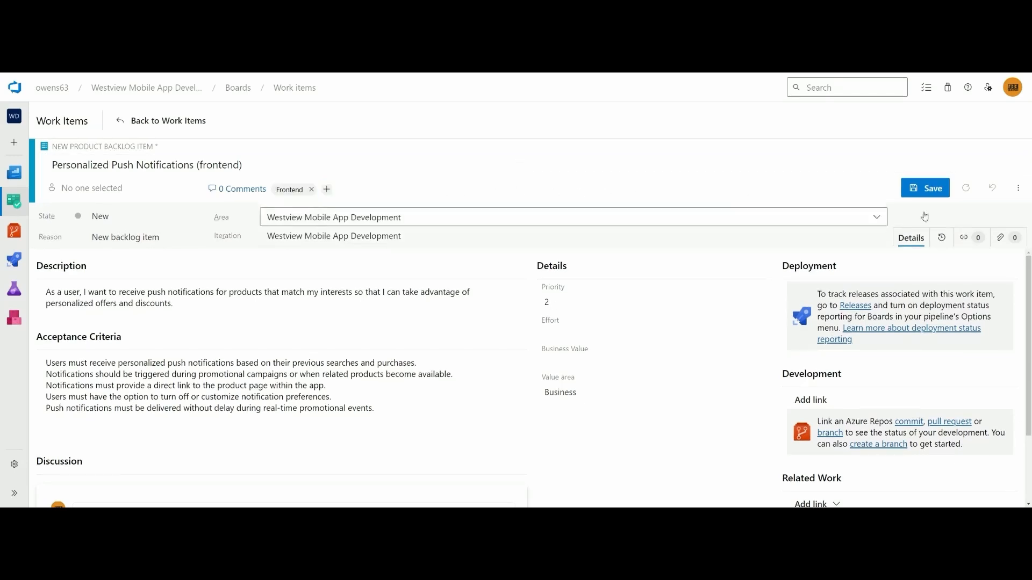
left_click(938, 193)
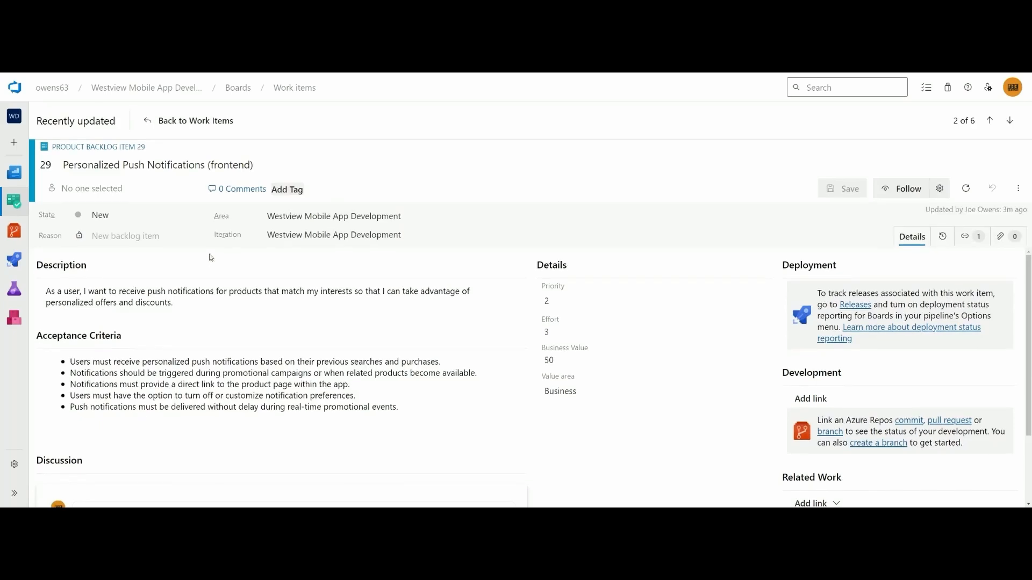
left_click(177, 113)
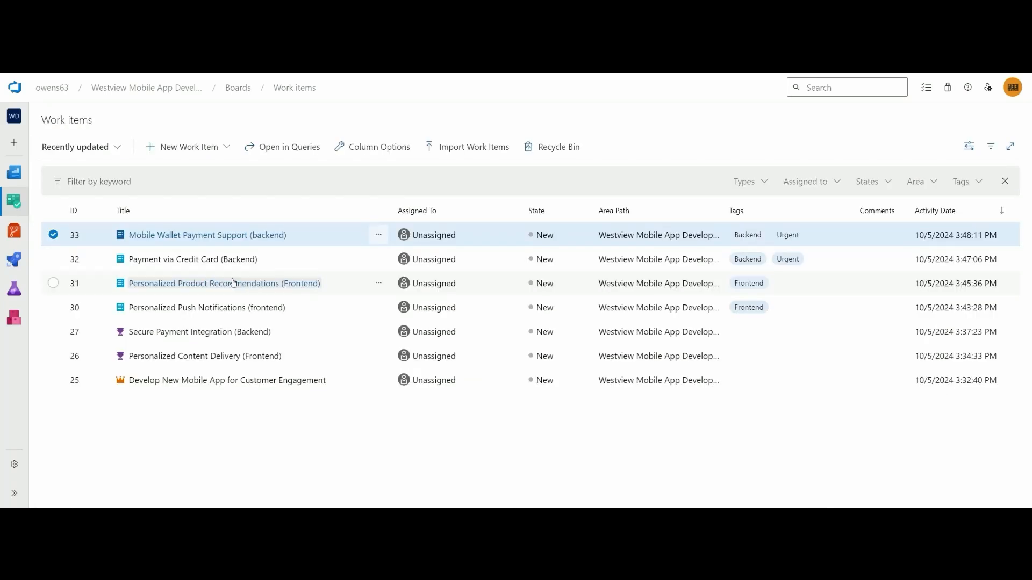
Step: Open the backlog item "Mobile Wallet Payment Support (backend)", set its priority to 3 and check its business value
left_click(230, 240)
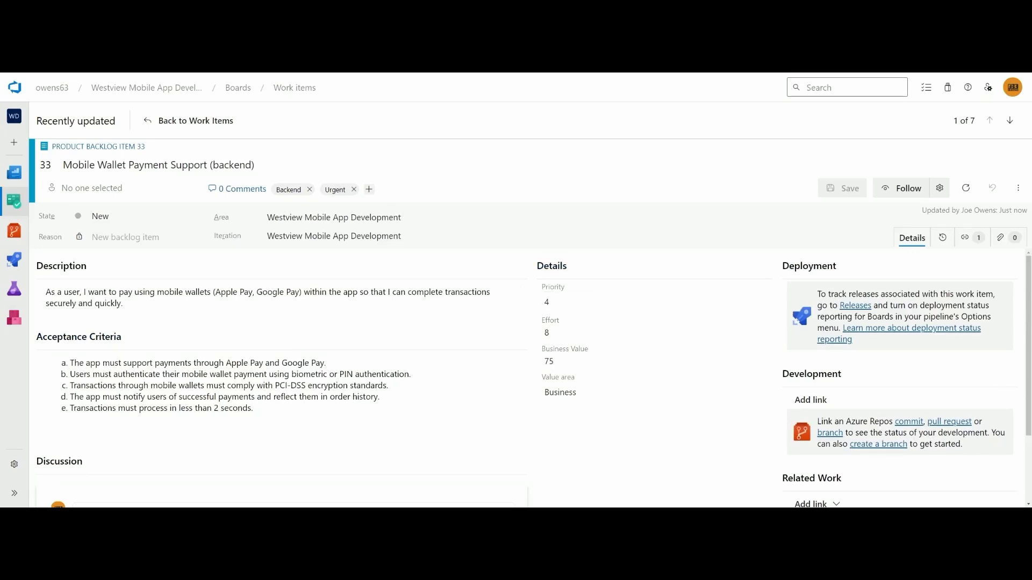
left_click(564, 302)
type("3")
left_click(559, 423)
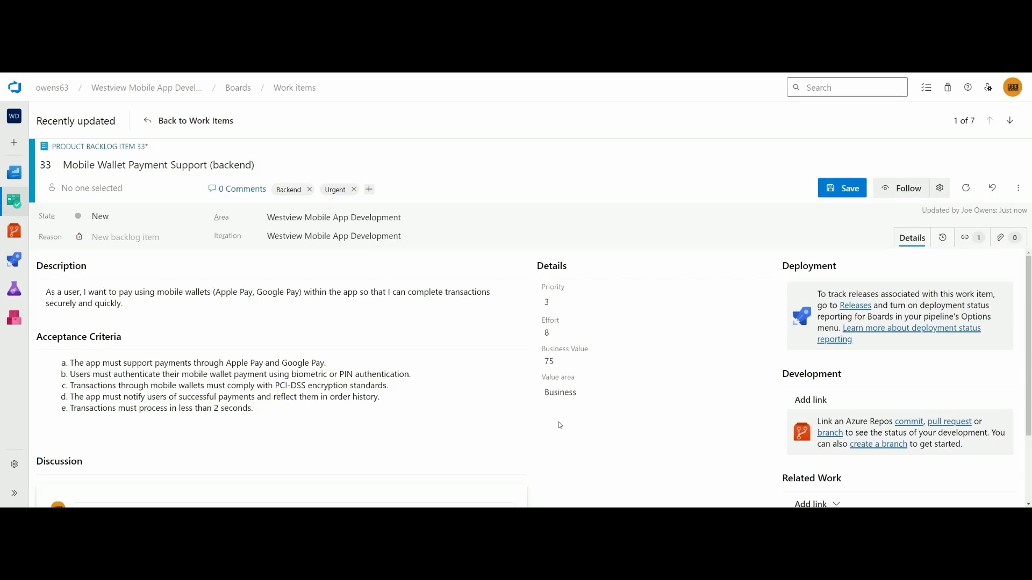
left_click(565, 364)
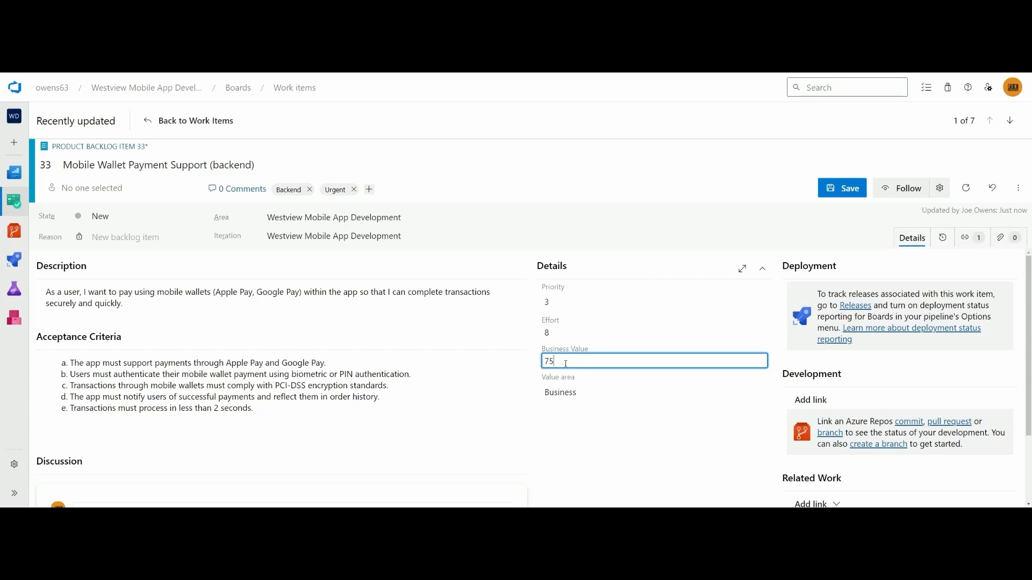
left_click(573, 436)
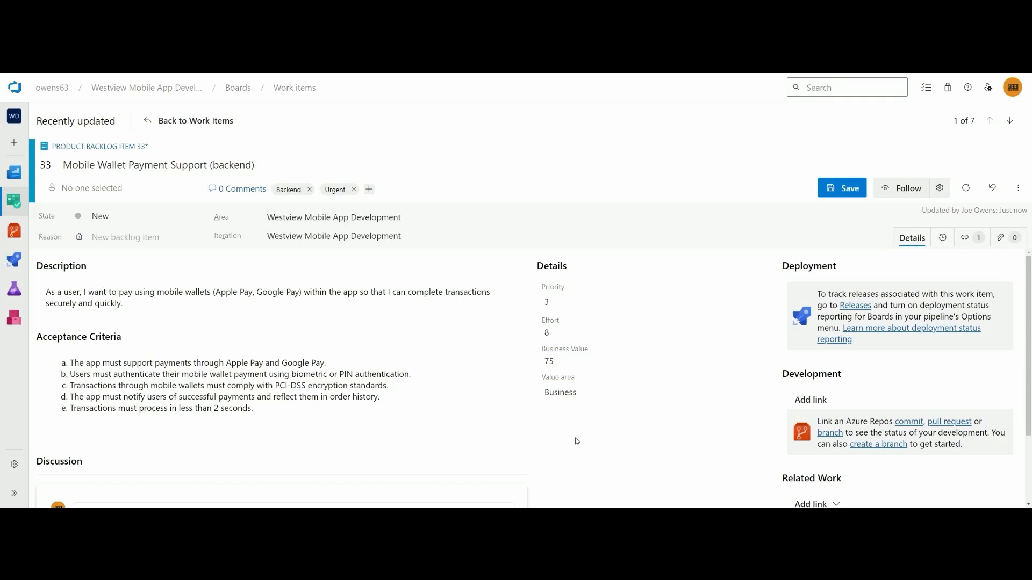
Step: Change the backlog item's value area to Architectural, save it and return to the work items list
left_click(568, 393)
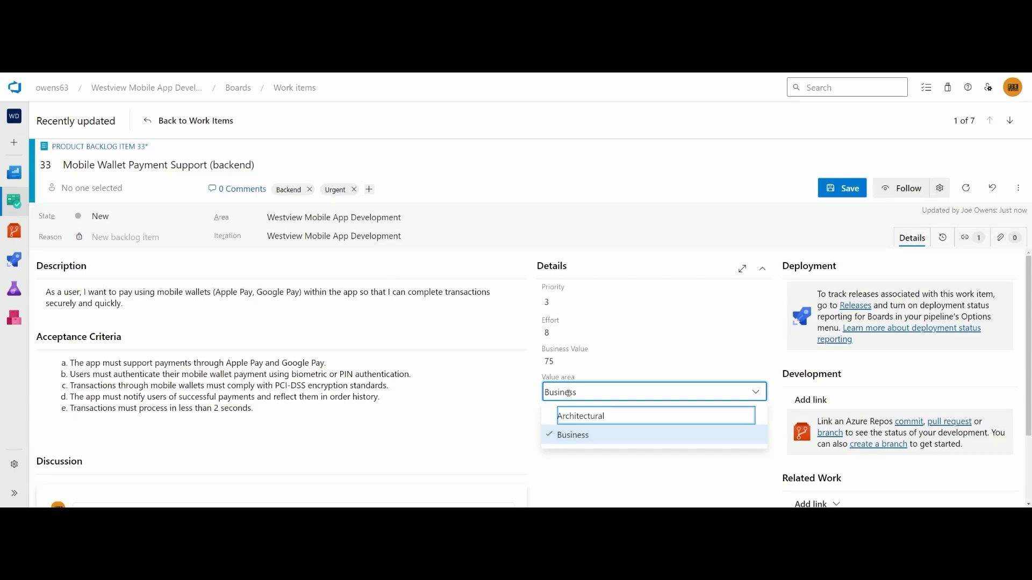
left_click(589, 421)
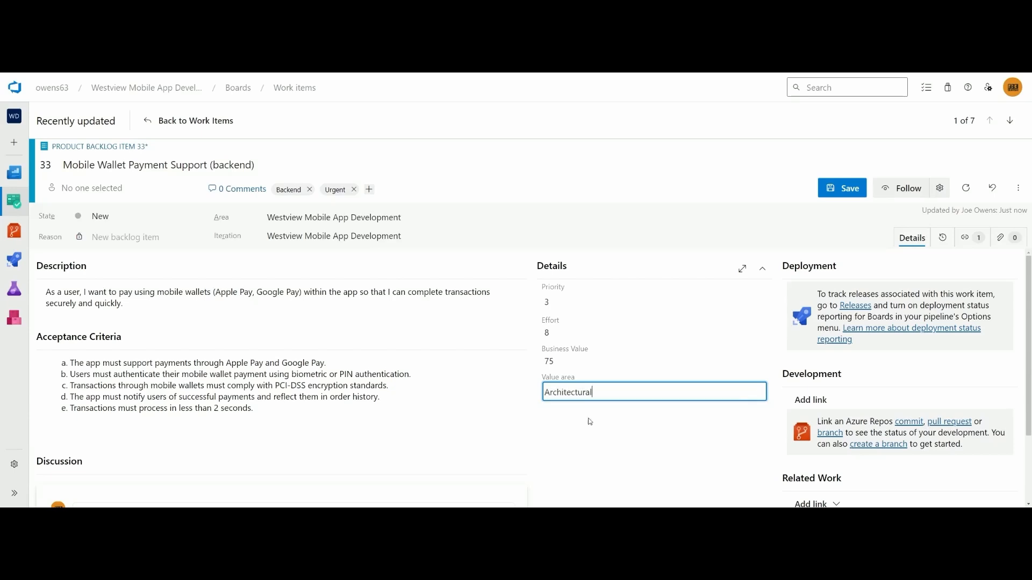
left_click(584, 430)
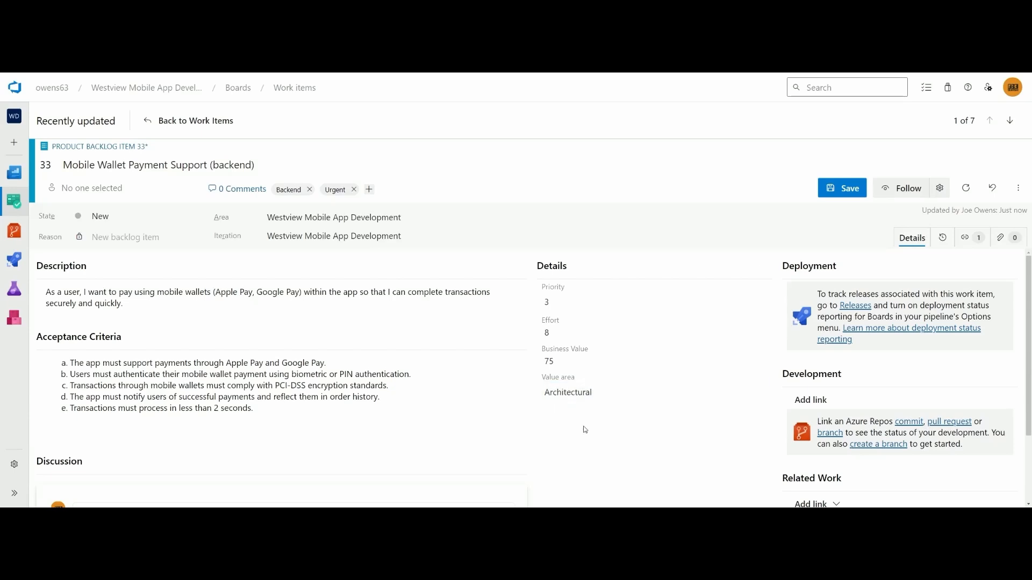
left_click(842, 188)
left_click(188, 120)
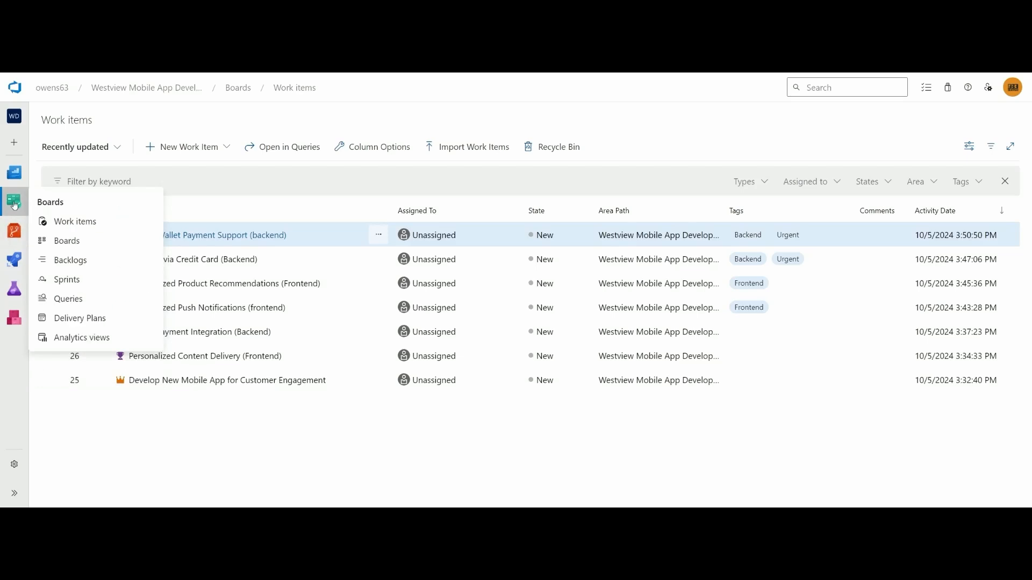
Step: Open the team's board and look over the backlog item cards in the New column
left_click(15, 205)
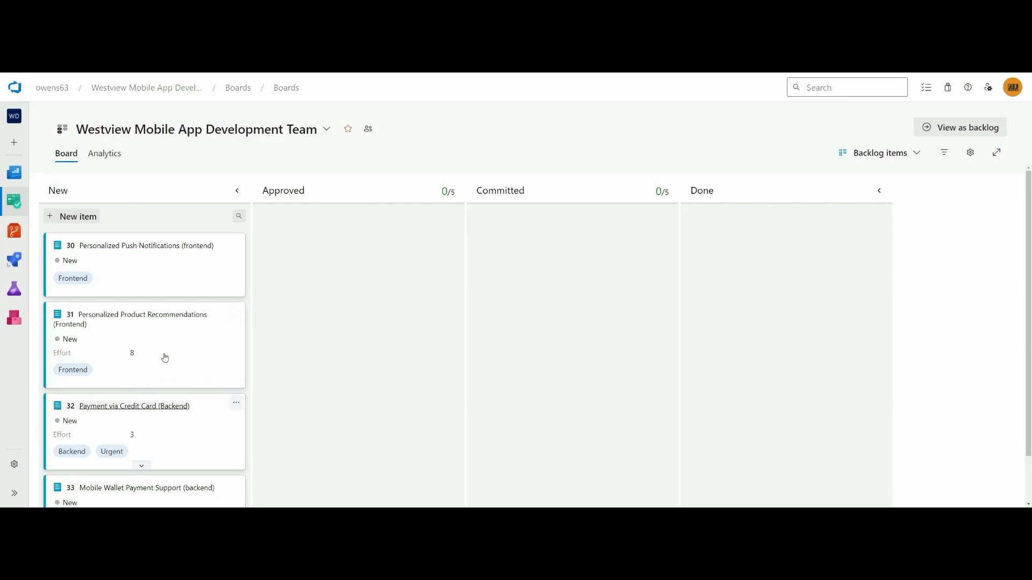
scroll(165, 358, "down", 1)
scroll(165, 358, "up", 1)
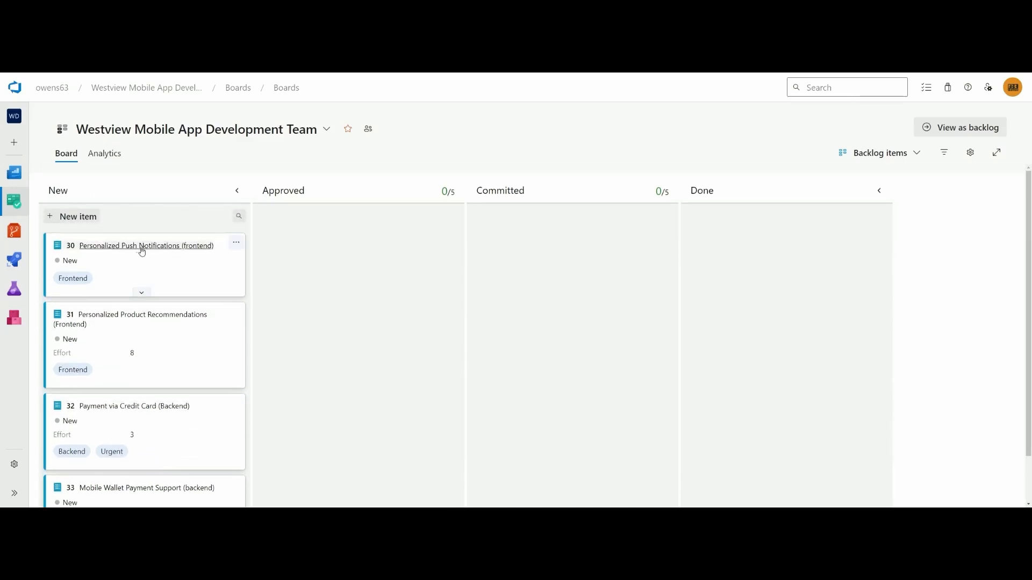
Step: From the team's backlog, assign "Personalized Push Notifications (frontend)" to the second suggested team member and save the item
mouse_move(14, 203)
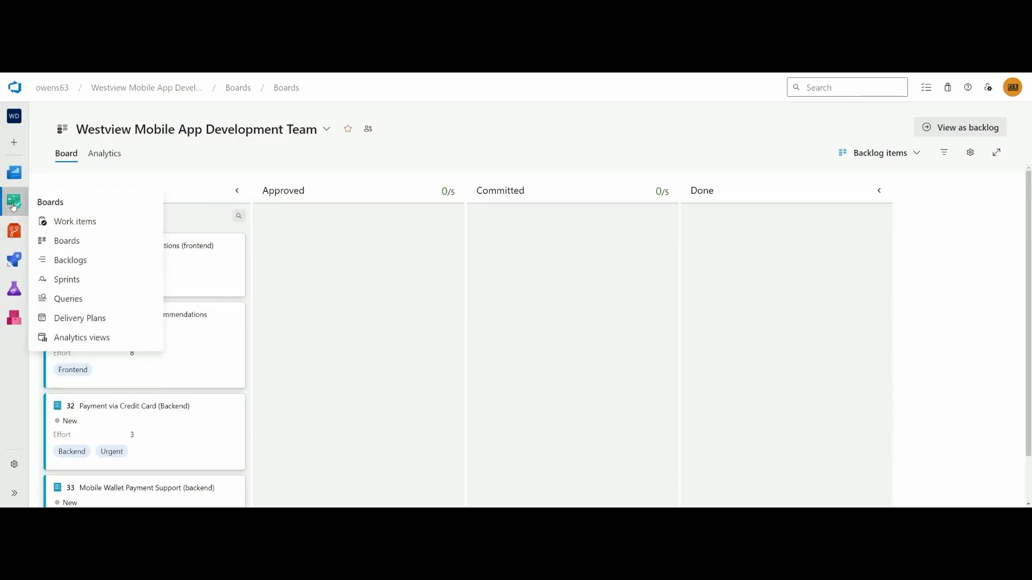
left_click(69, 261)
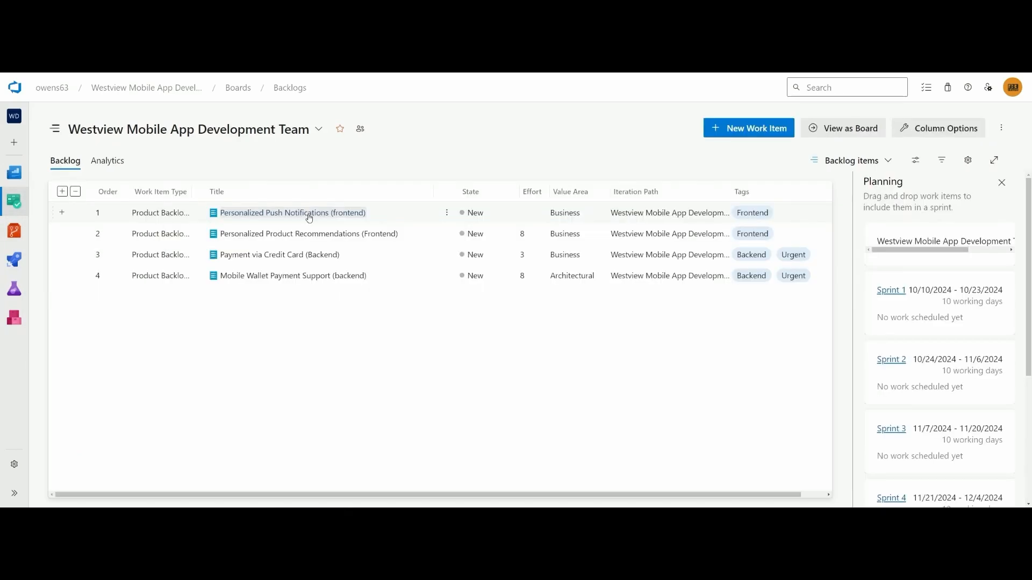
left_click(309, 215)
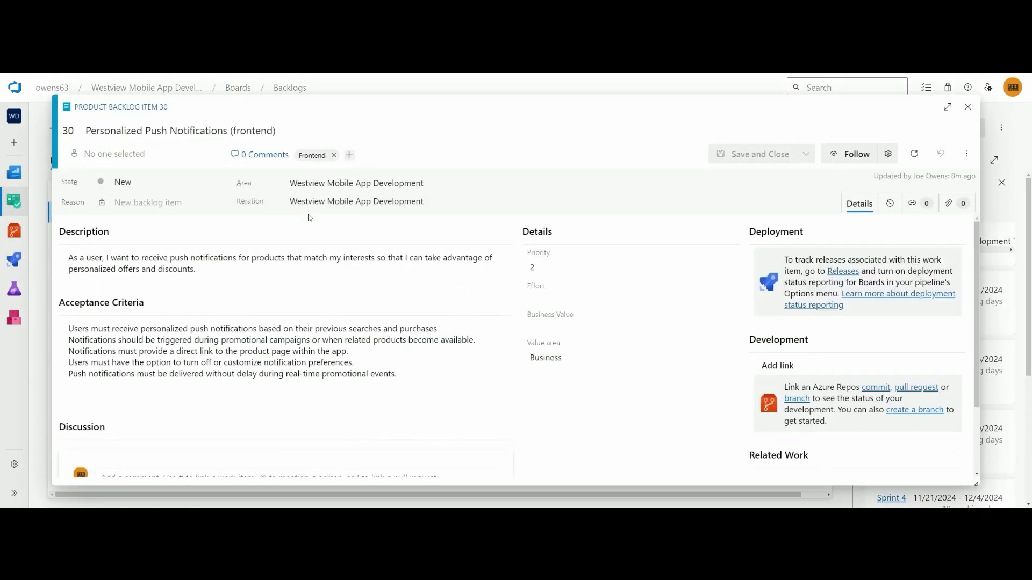
left_click(122, 154)
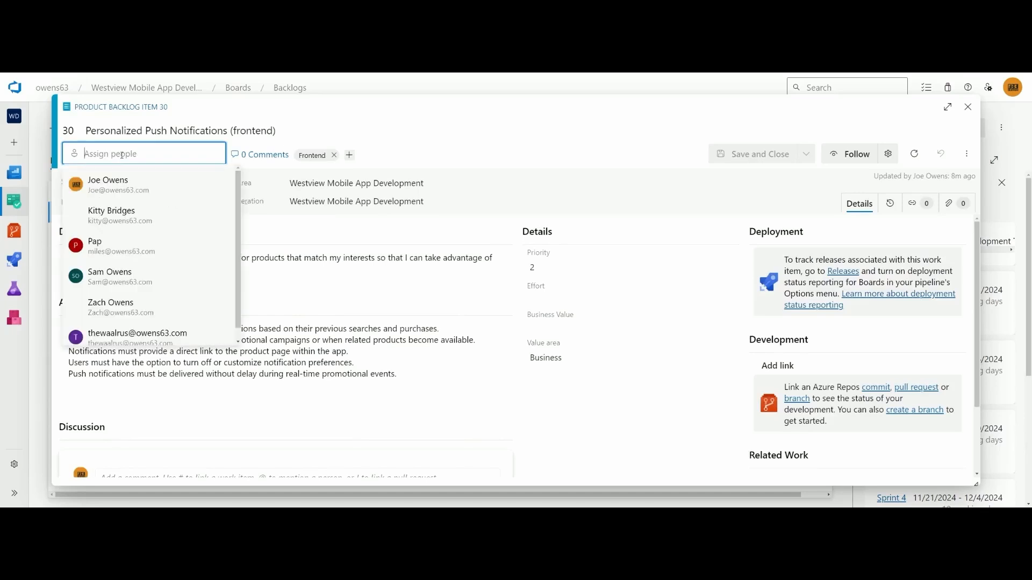
left_click(115, 216)
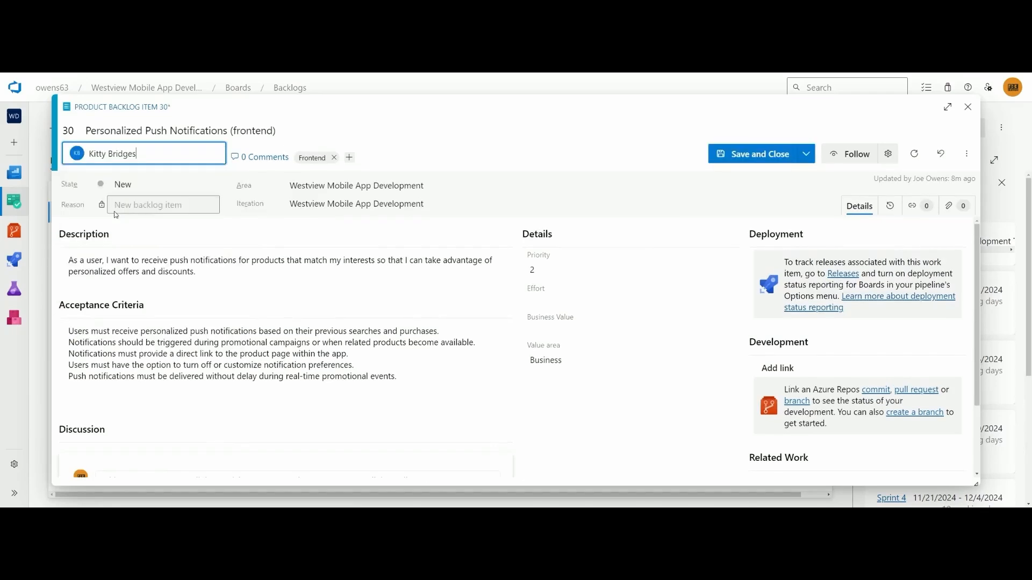
left_click(766, 159)
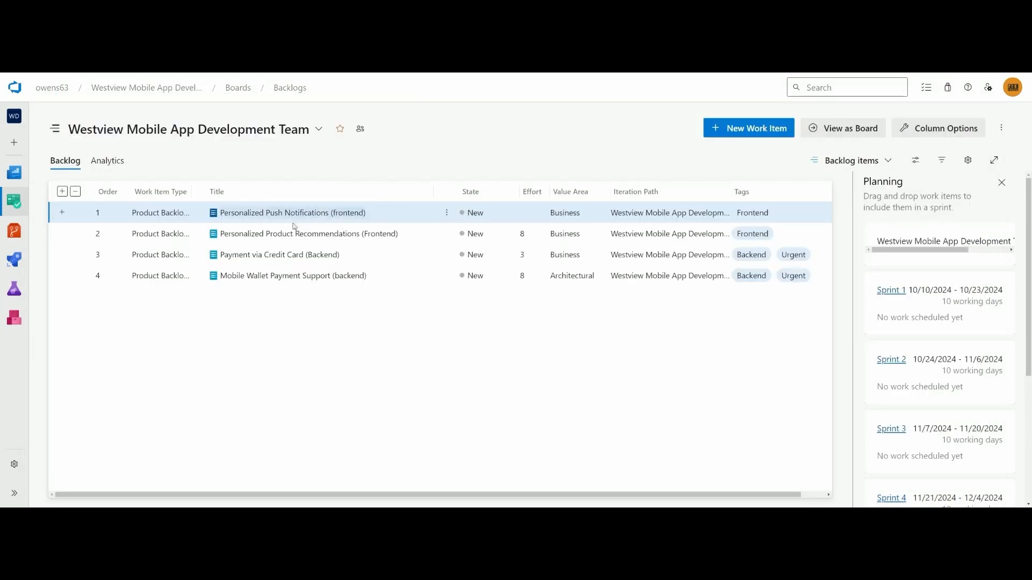
Step: Assign the backlog item "Personalized Product Recommendations (Frontend)" to the third suggested team member, then save and close it
left_click(280, 237)
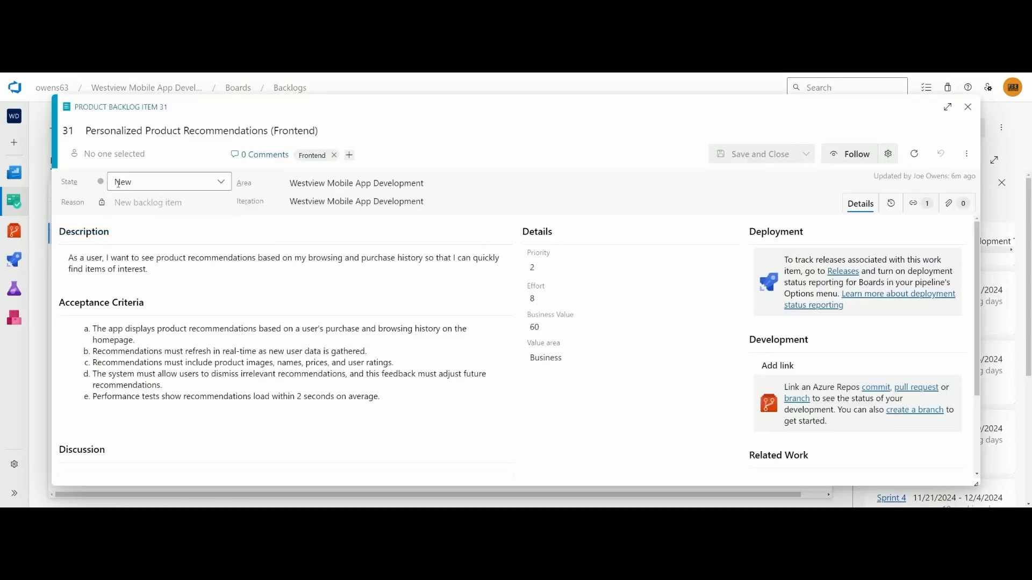
left_click(119, 154)
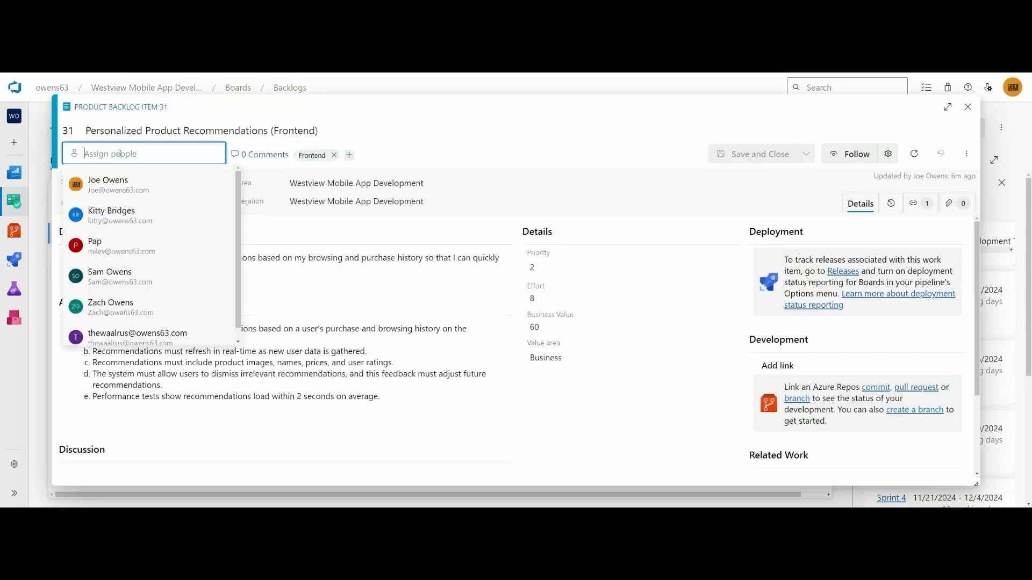
left_click(117, 246)
left_click(752, 155)
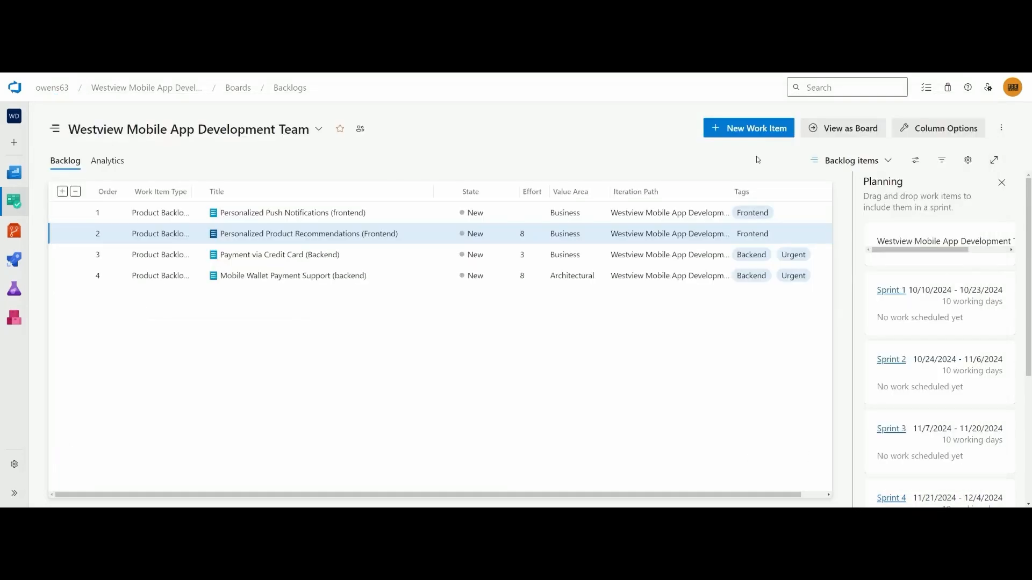
Step: Assign the backlog item "Payment via Credit Card (Backend)" to the fourth suggested team member, then save and close it
left_click(317, 260)
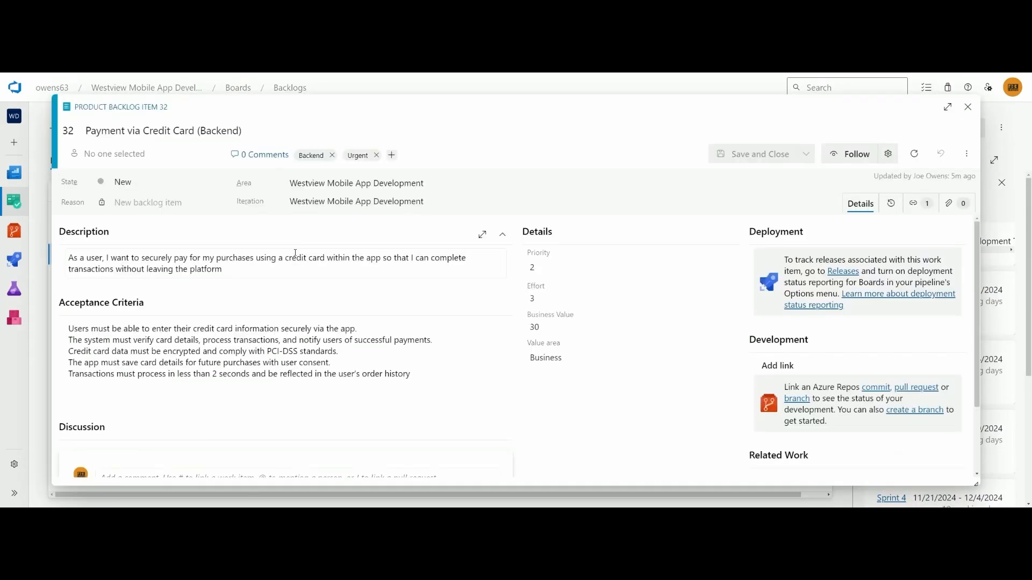
left_click(129, 154)
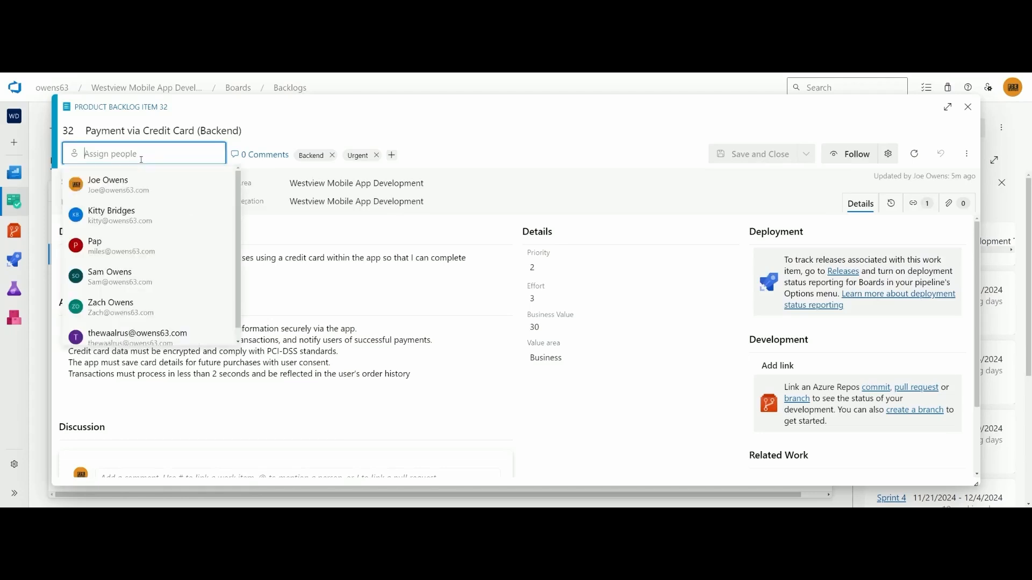
left_click(127, 277)
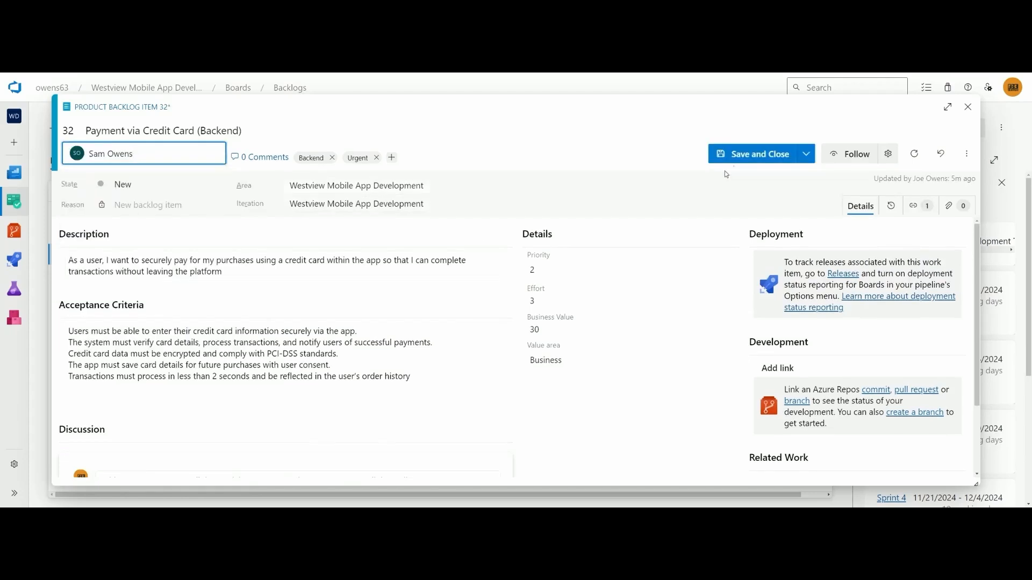
left_click(750, 155)
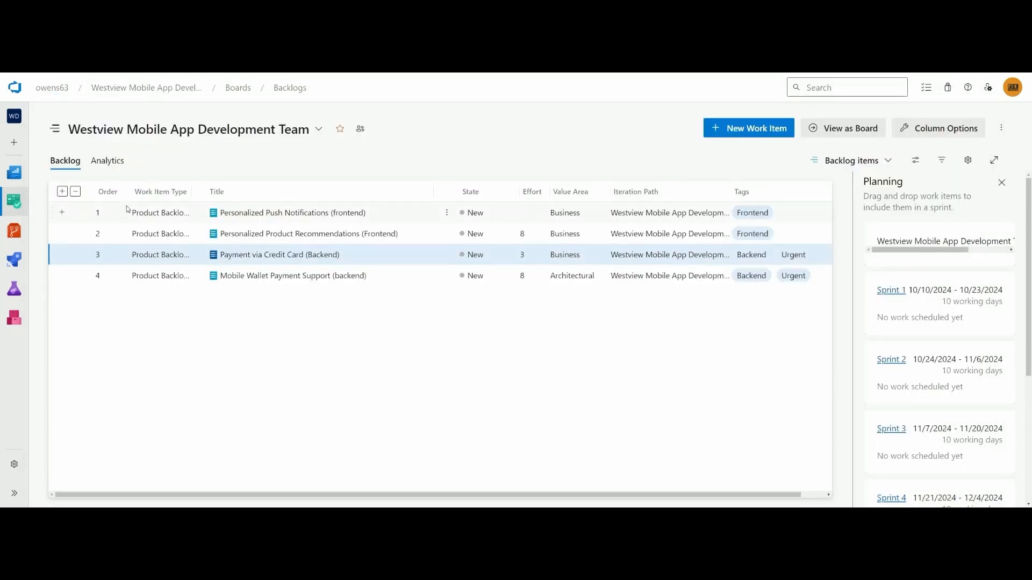
Step: Assign the backlog item "Mobile Wallet Payment Support (backend)" to the fifth suggested team member, then save and close it
left_click(163, 282)
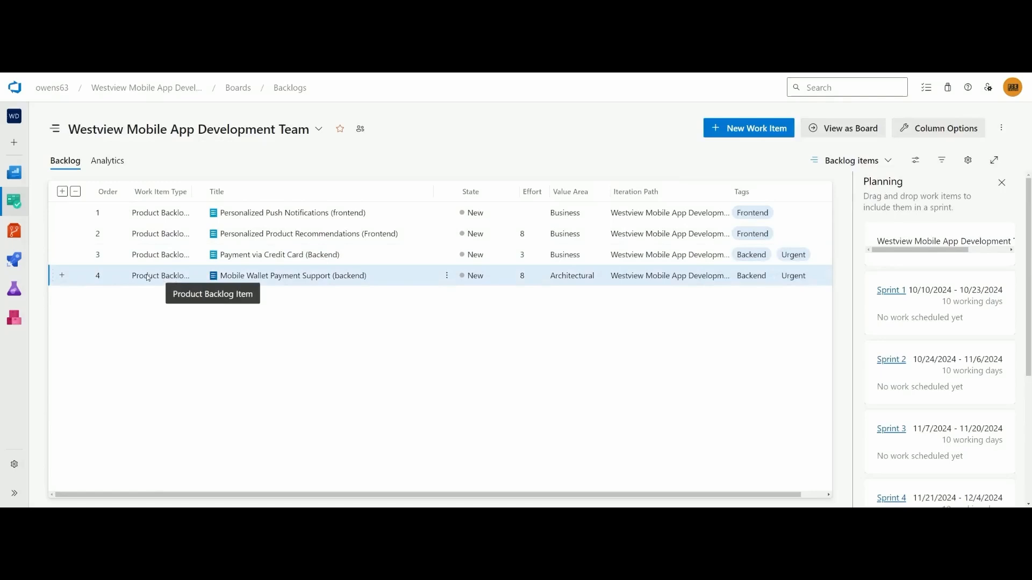
left_click(258, 275)
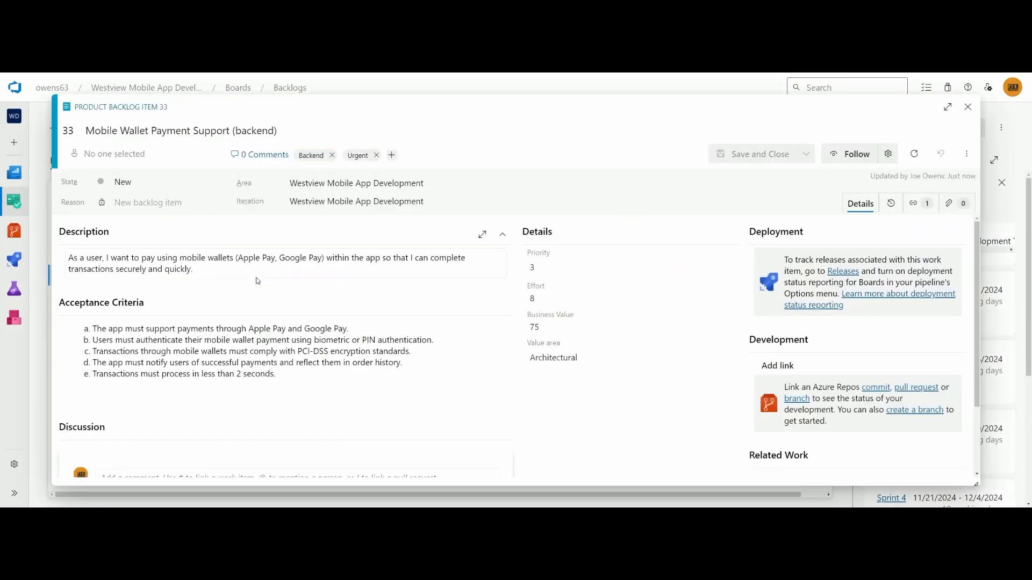
left_click(141, 155)
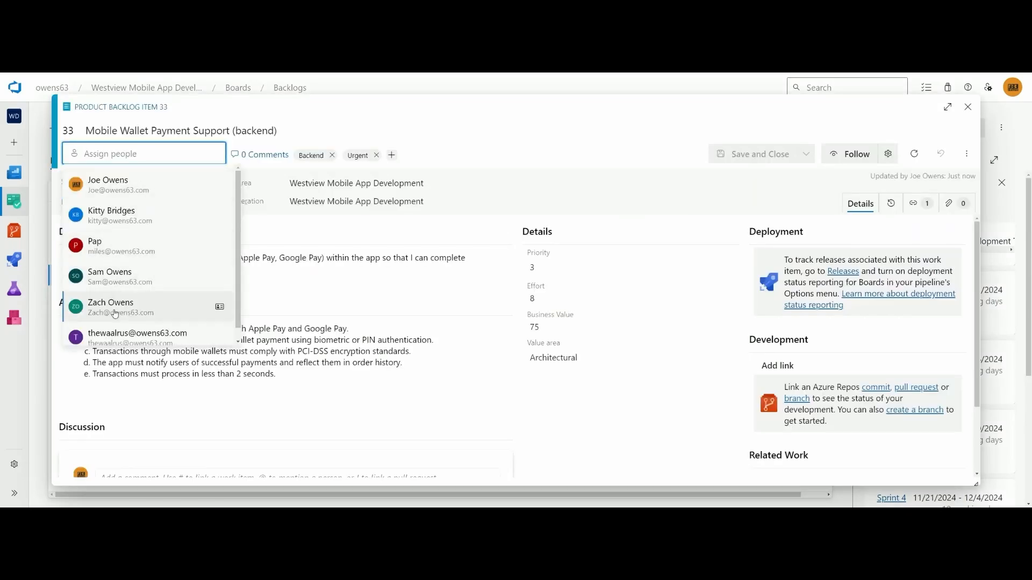
left_click(115, 312)
left_click(740, 156)
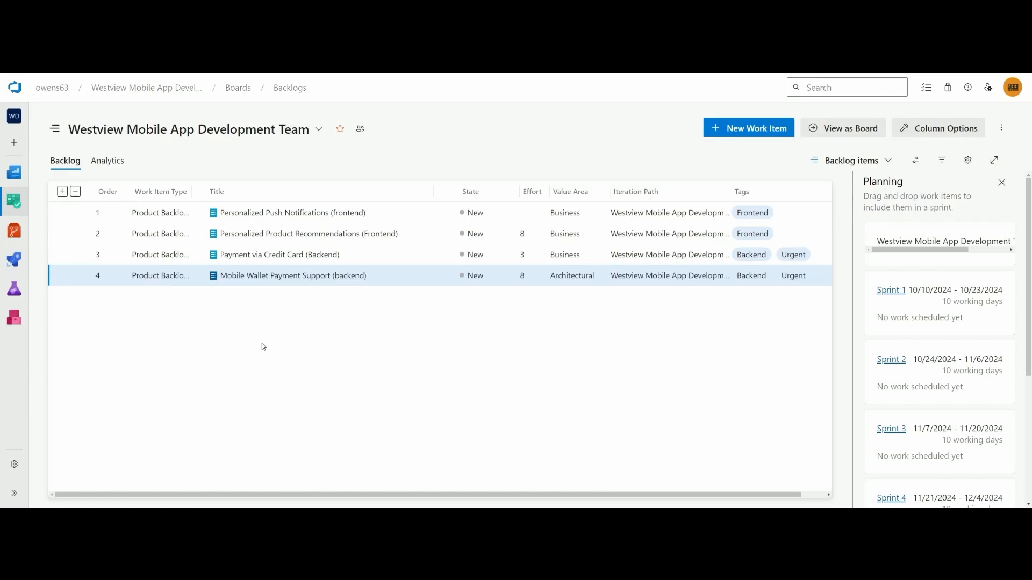
Step: Open the team's board and check the assignee shown on each backlog item card in the New column
mouse_move(19, 207)
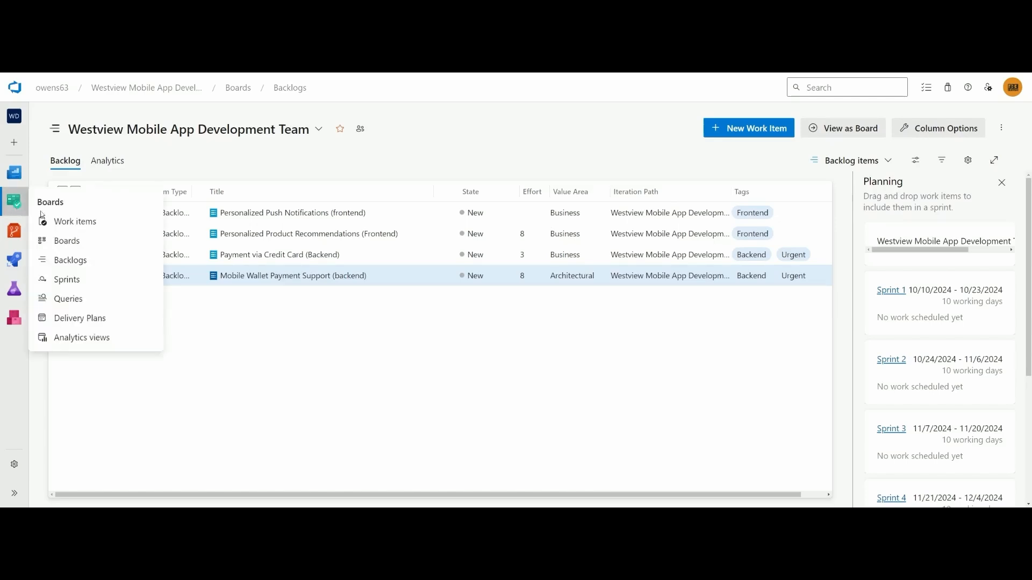
left_click(85, 240)
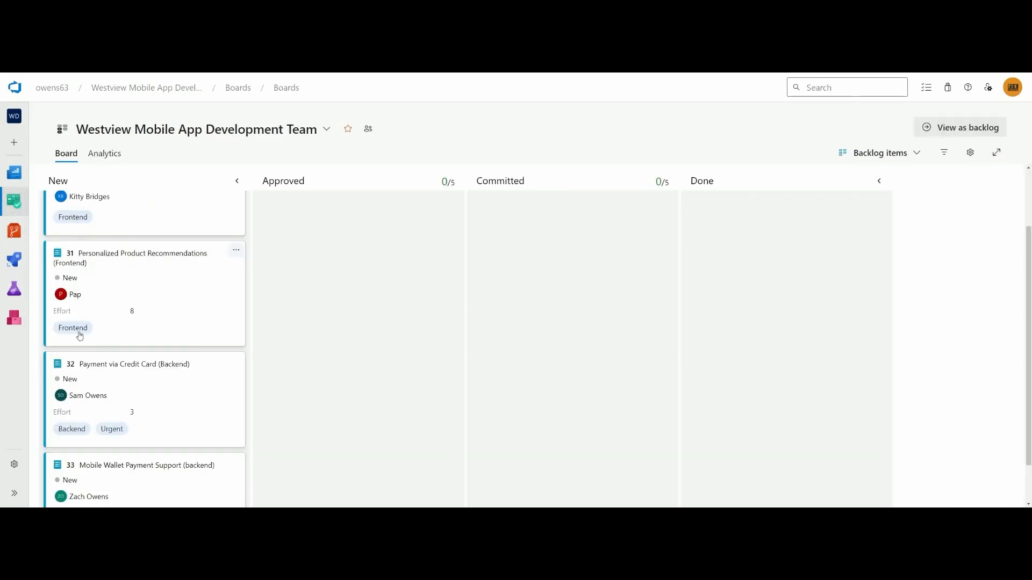
scroll(80, 335, "down", 1)
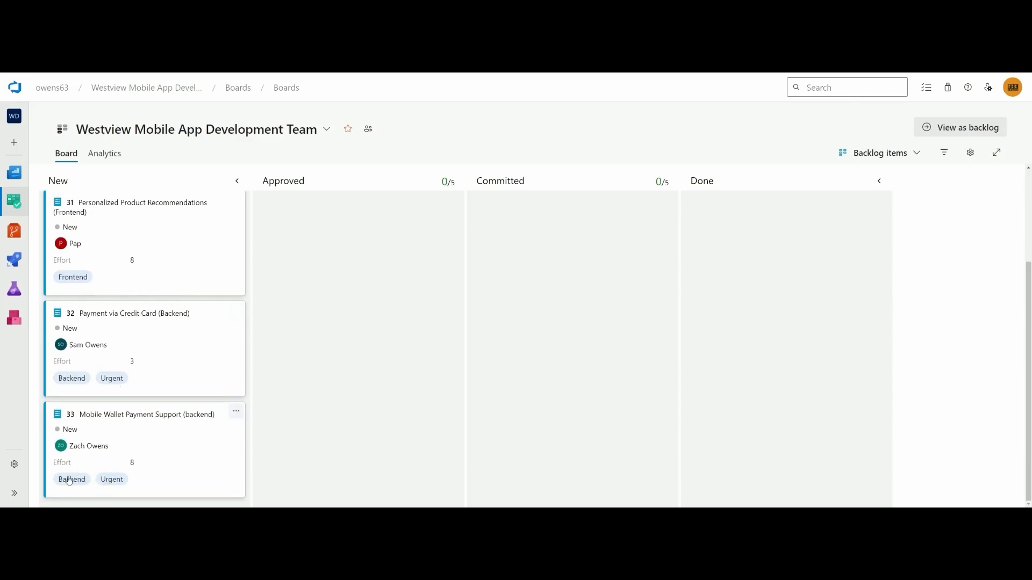
scroll(128, 331, "up", 3)
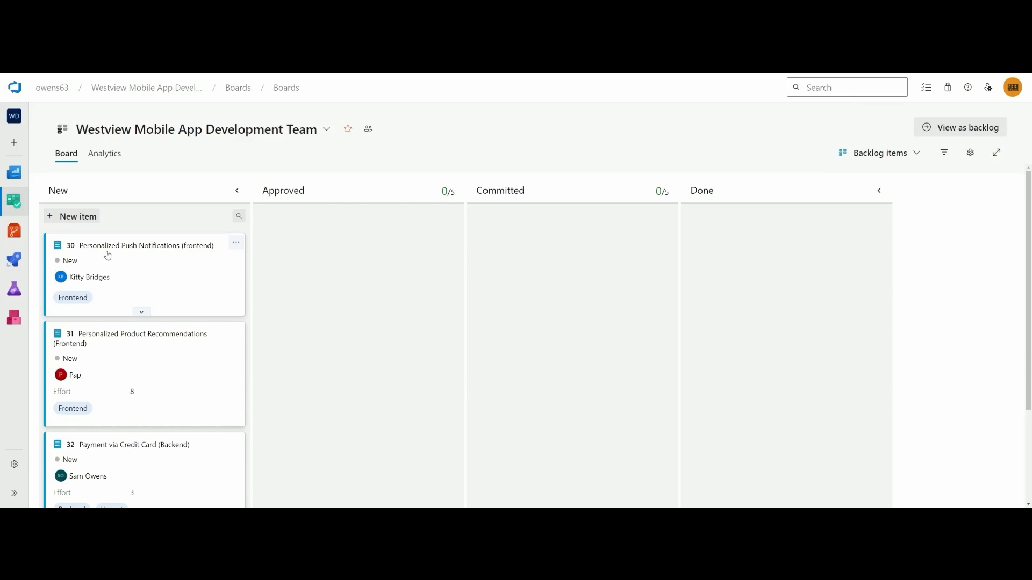
Step: From the team's backlog, set the iteration of "Personalized Push Notifications (frontend)" to Sprint 1, then save and close the item
mouse_move(19, 210)
left_click(70, 260)
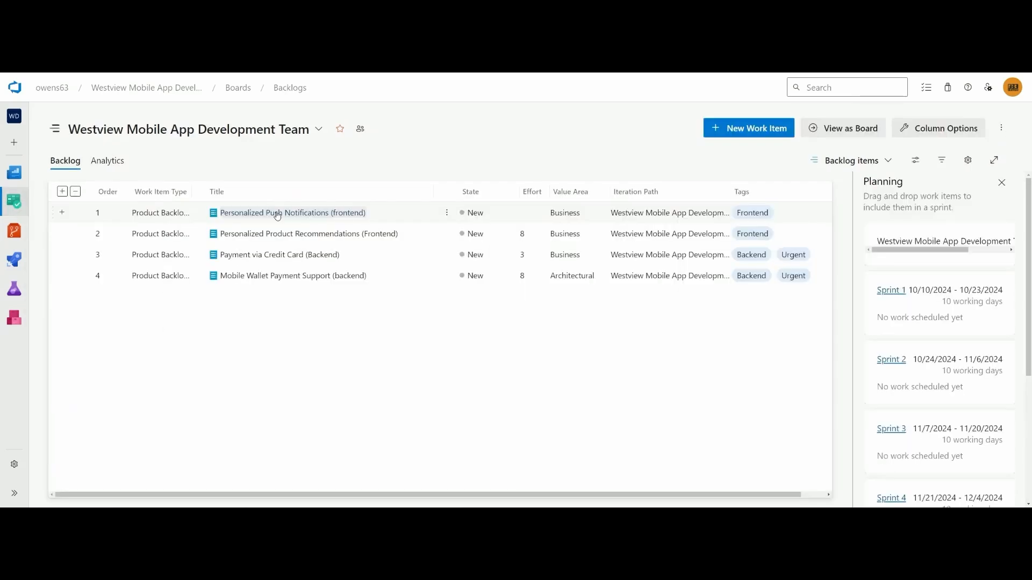
left_click(278, 212)
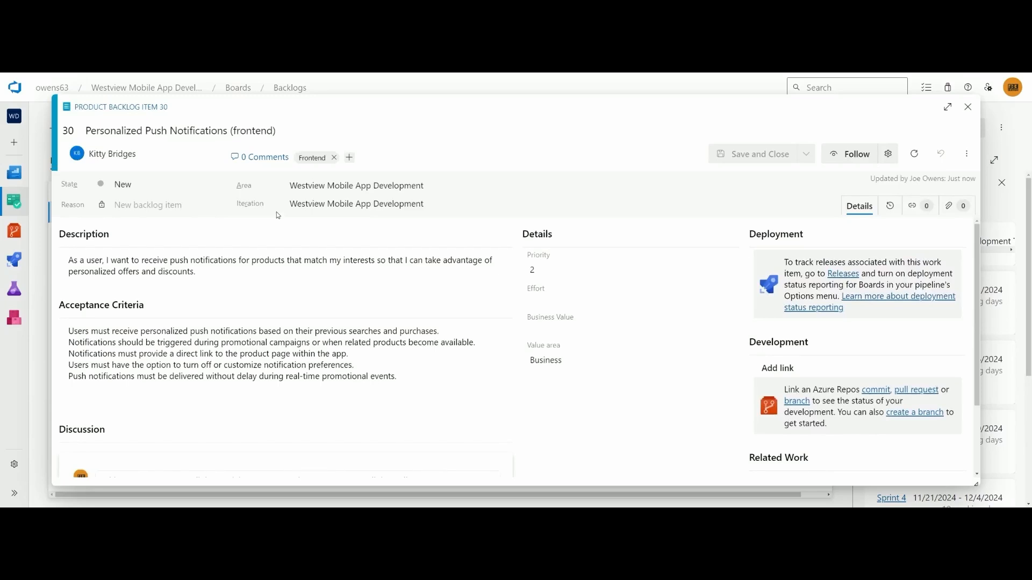
left_click(284, 207)
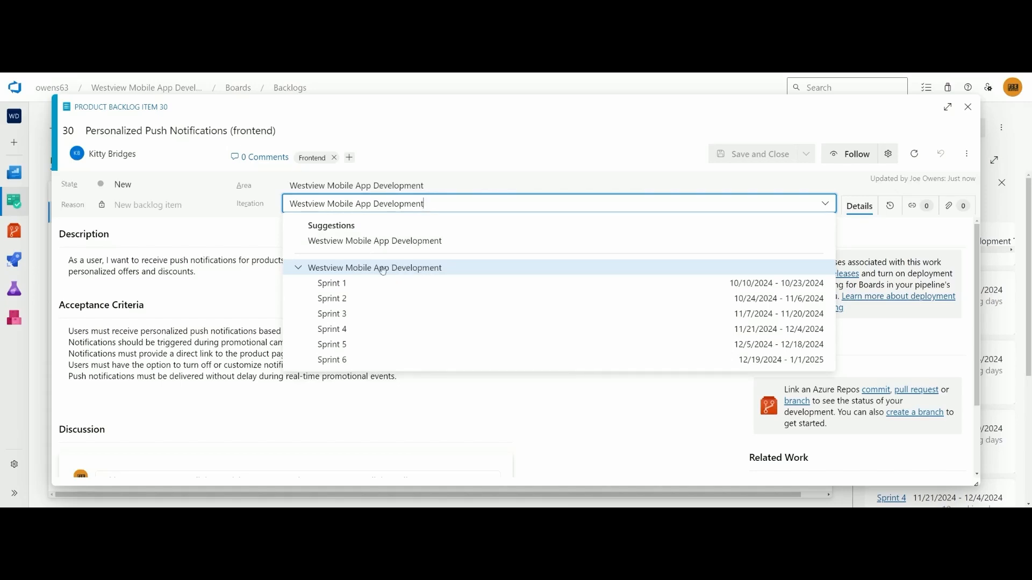
left_click(344, 286)
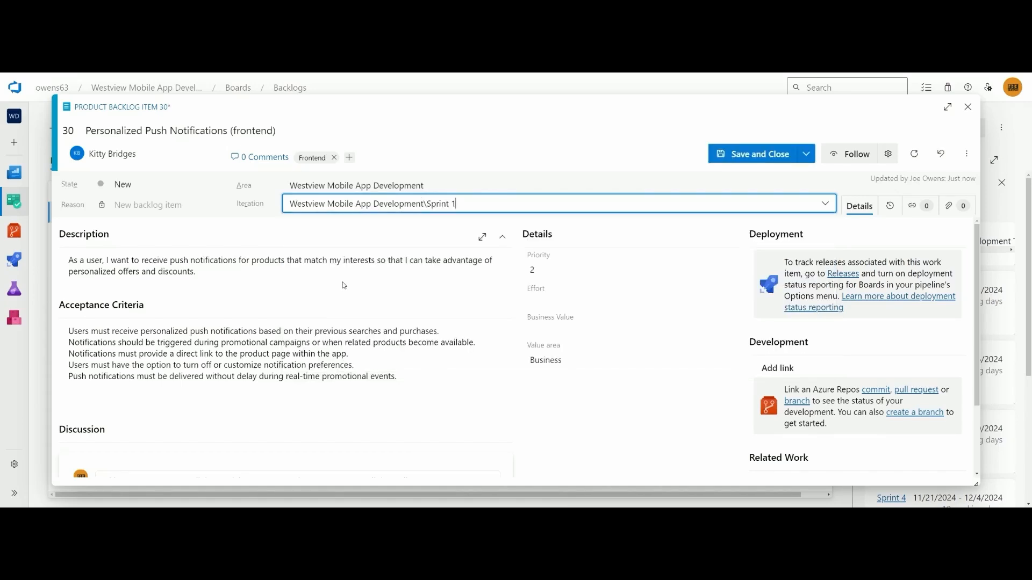
left_click(760, 156)
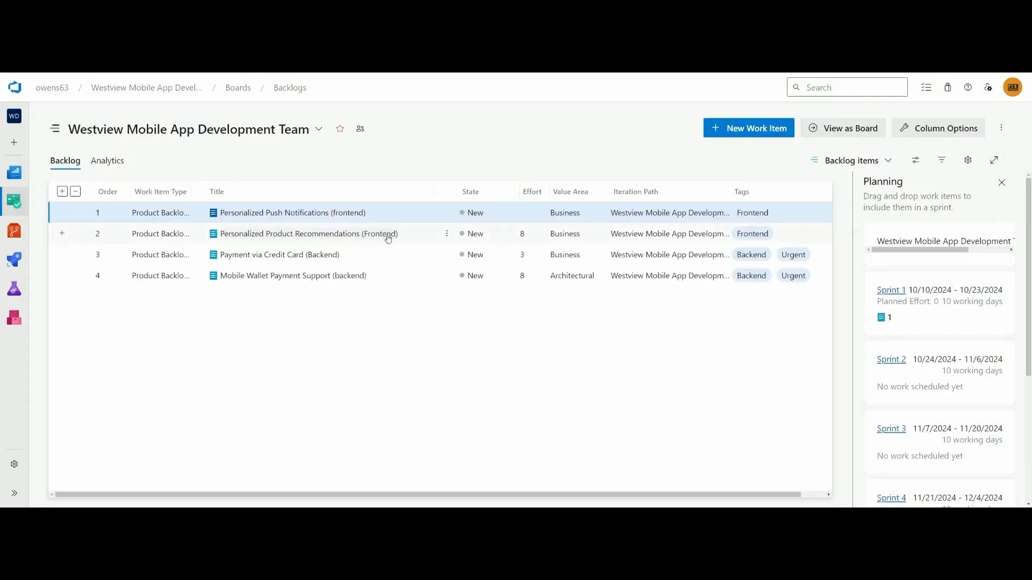
Step: Set the iteration of "Personalized Product Recommendations (Frontend)" to Sprint 2, then save and close the item
left_click(367, 235)
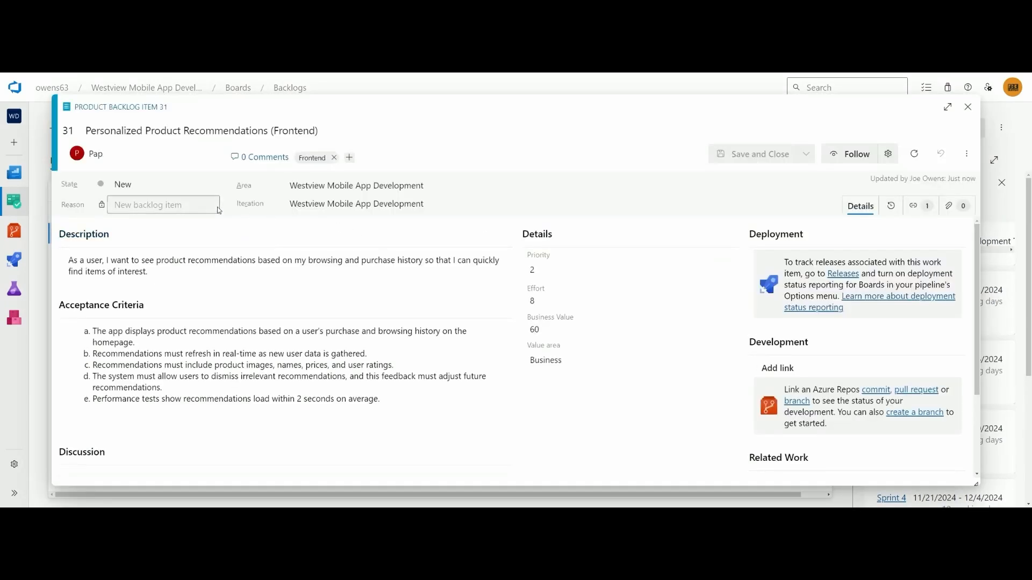
left_click(323, 204)
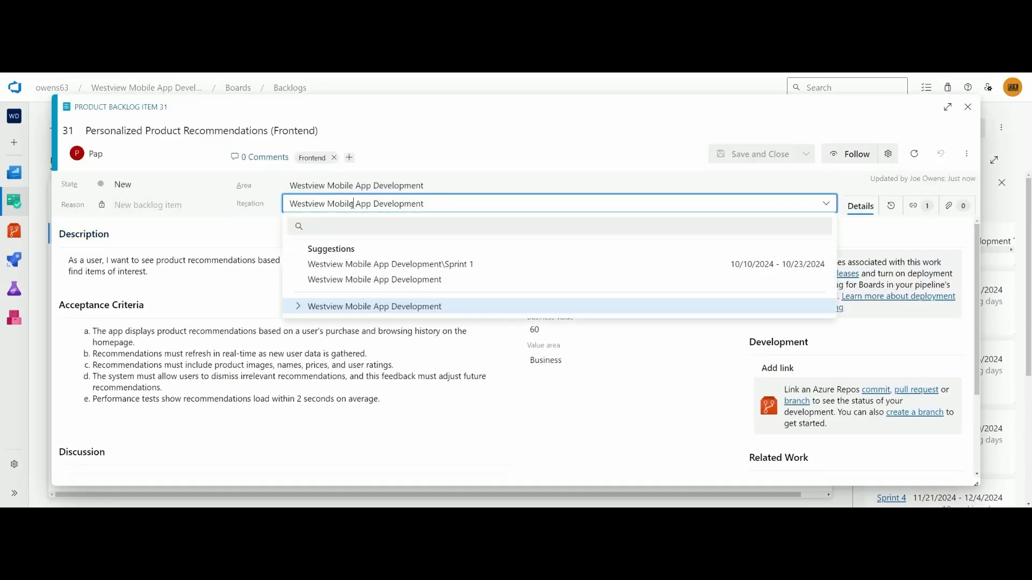
left_click(296, 307)
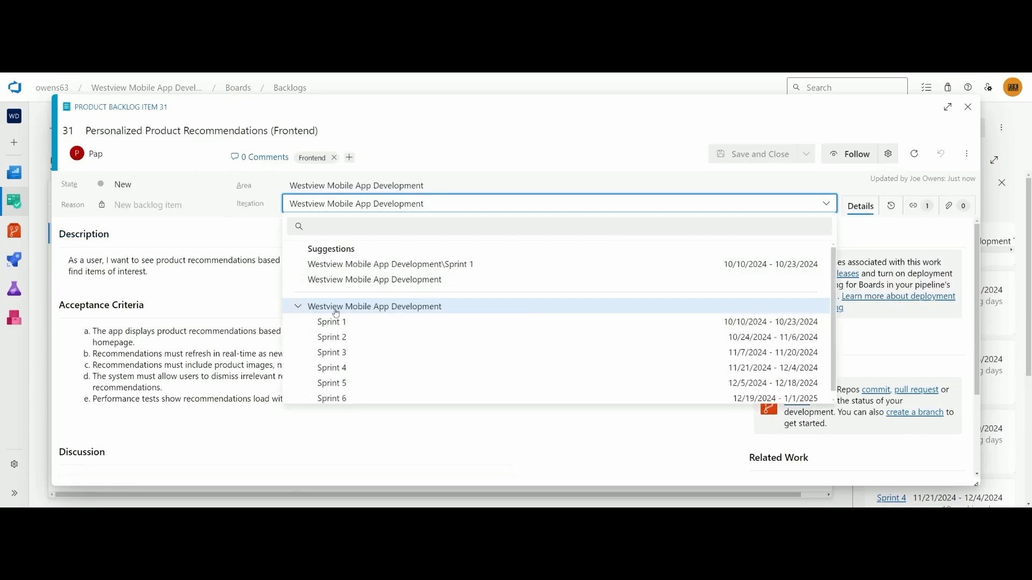
left_click(385, 337)
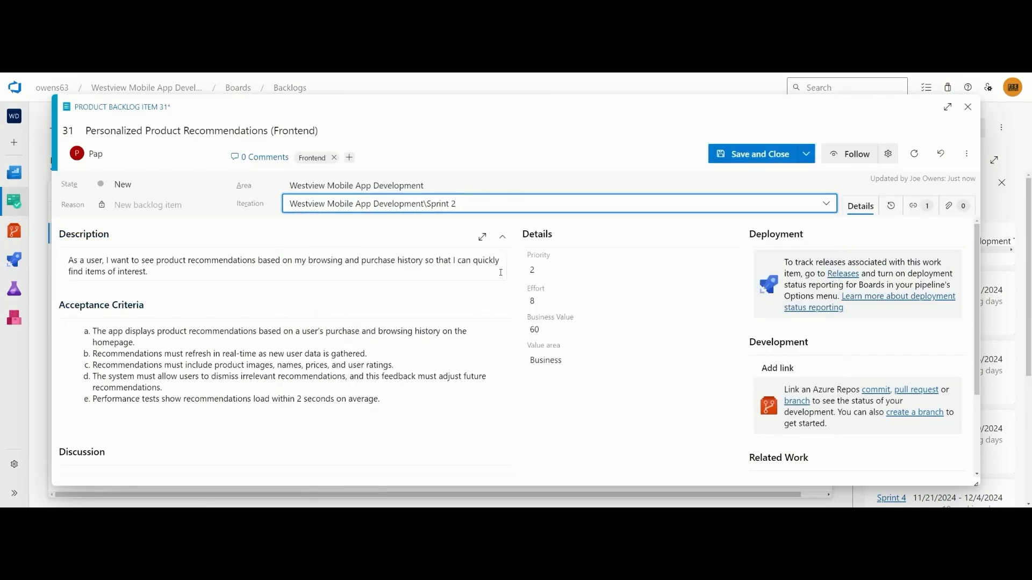
left_click(753, 156)
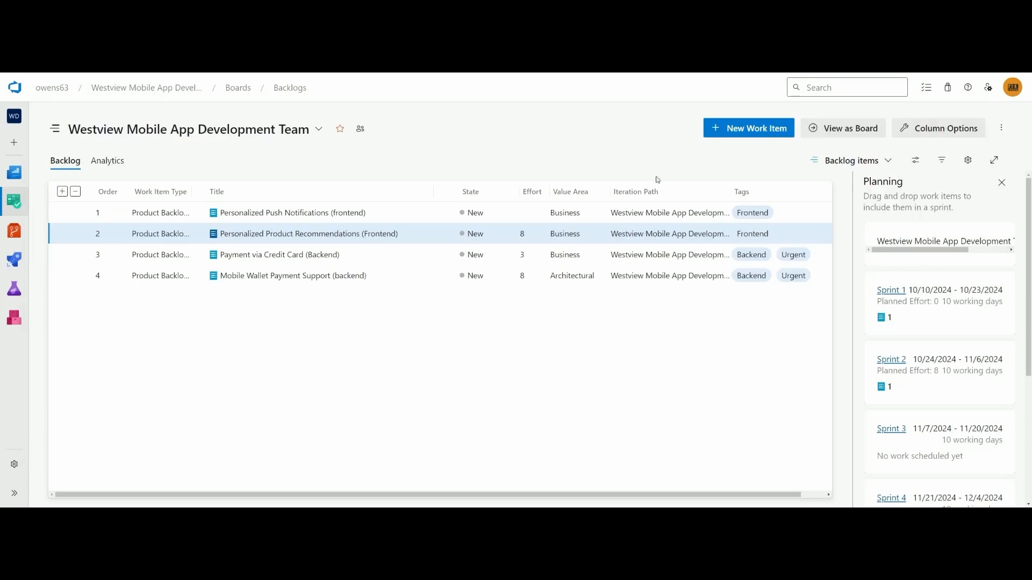
Step: Set the iteration of "Payment via Credit Card (Backend)" to Sprint 1, then save and close the item
left_click(274, 256)
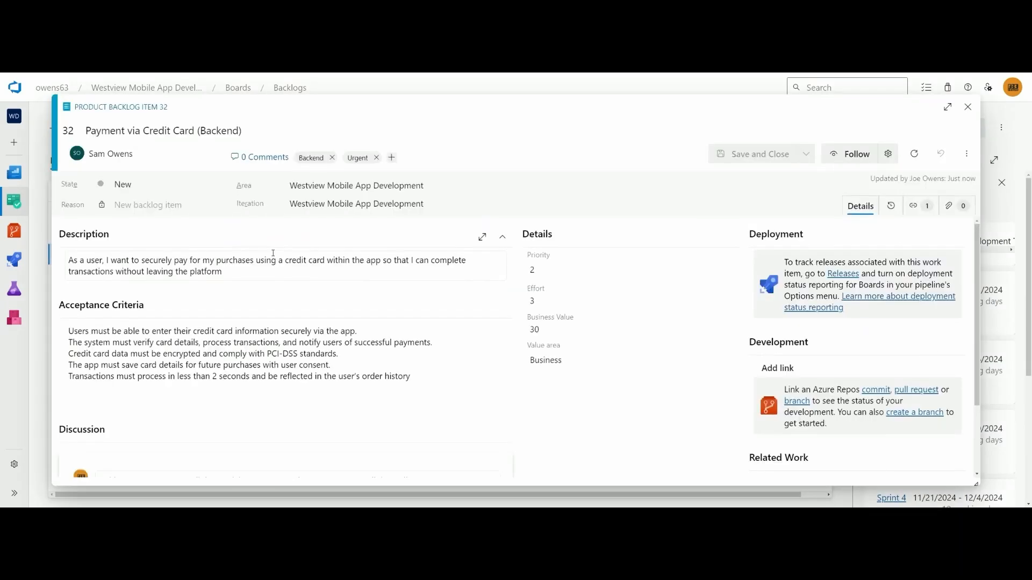
left_click(326, 203)
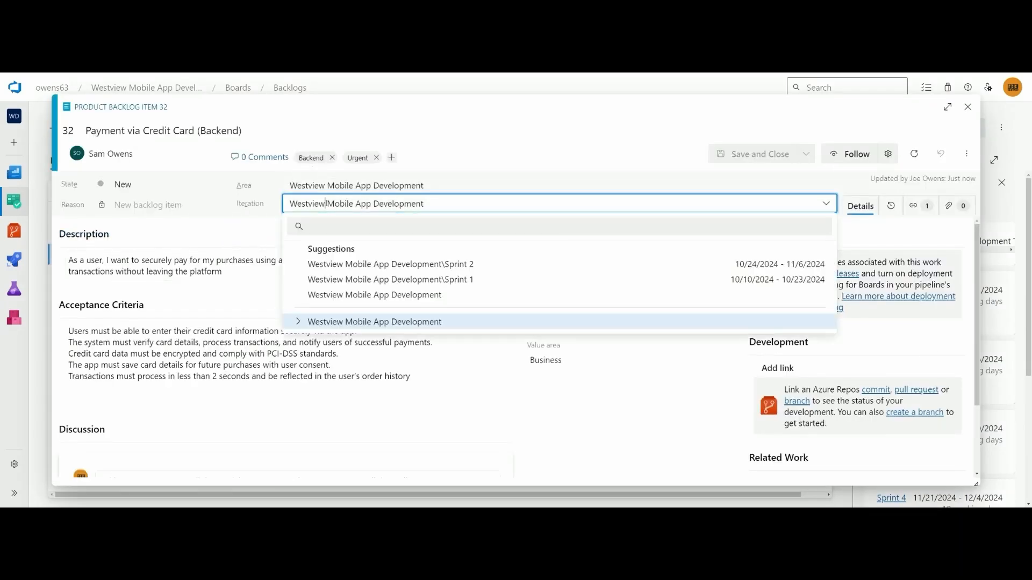
left_click(298, 323)
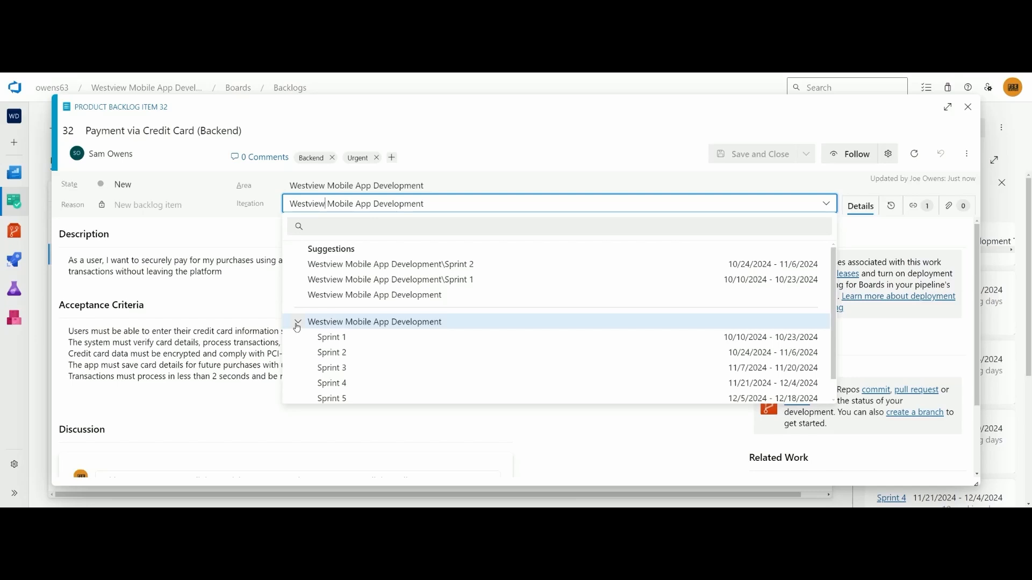
left_click(362, 338)
left_click(744, 154)
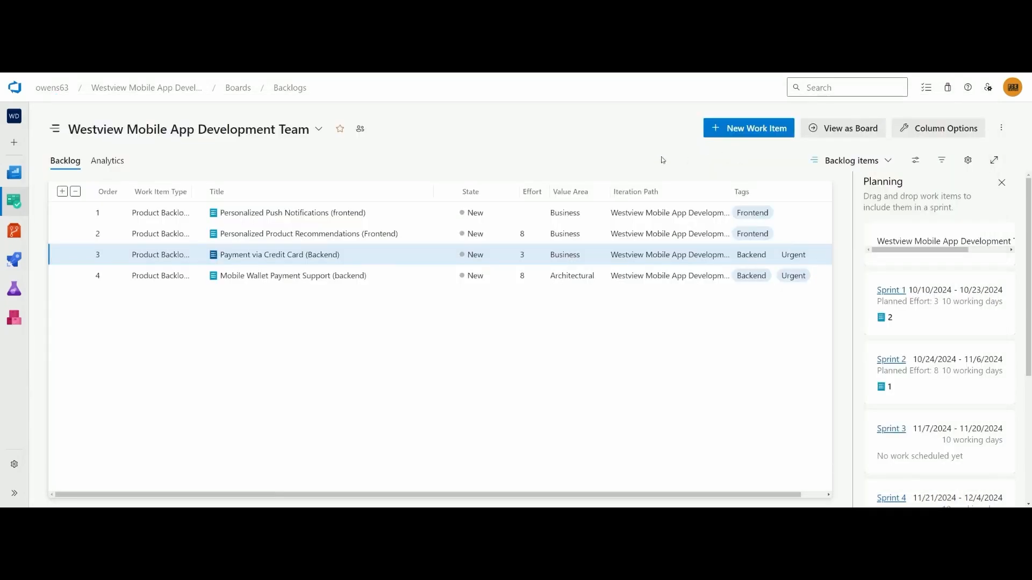
Step: Set the iteration of "Mobile Wallet Payment Support (backend)" to Sprint 2 and save the item
left_click(270, 275)
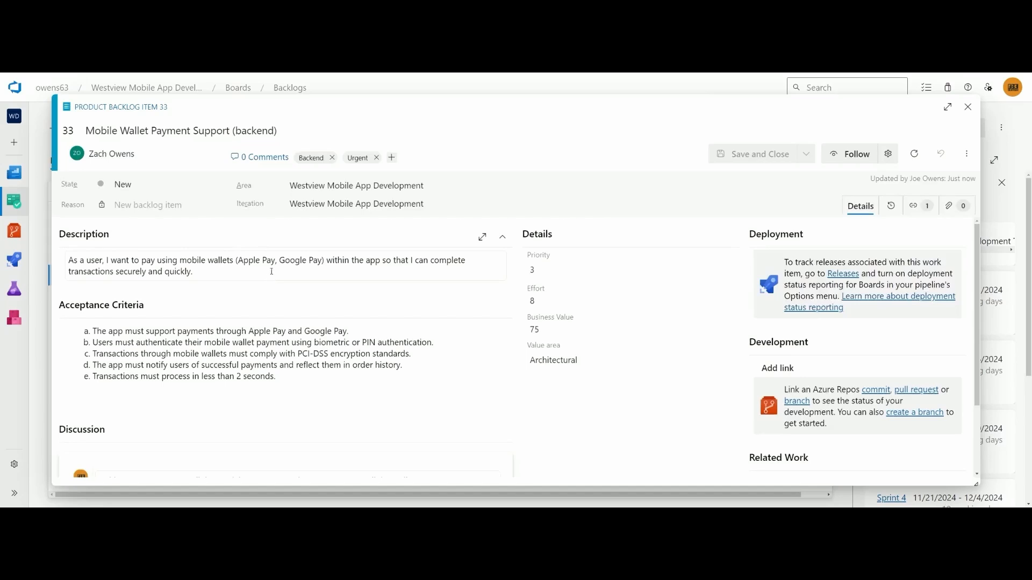
left_click(134, 155)
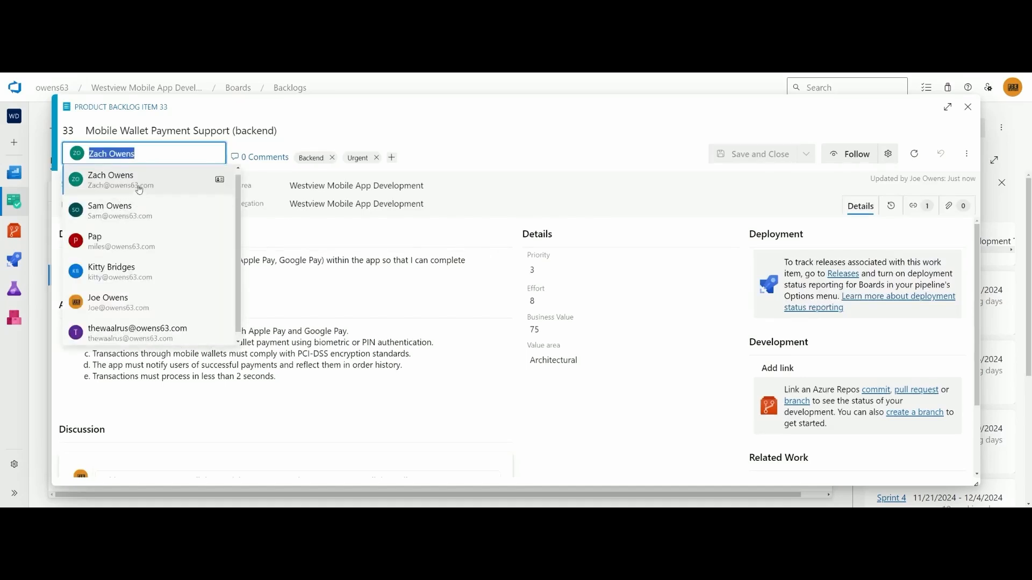
left_click(188, 192)
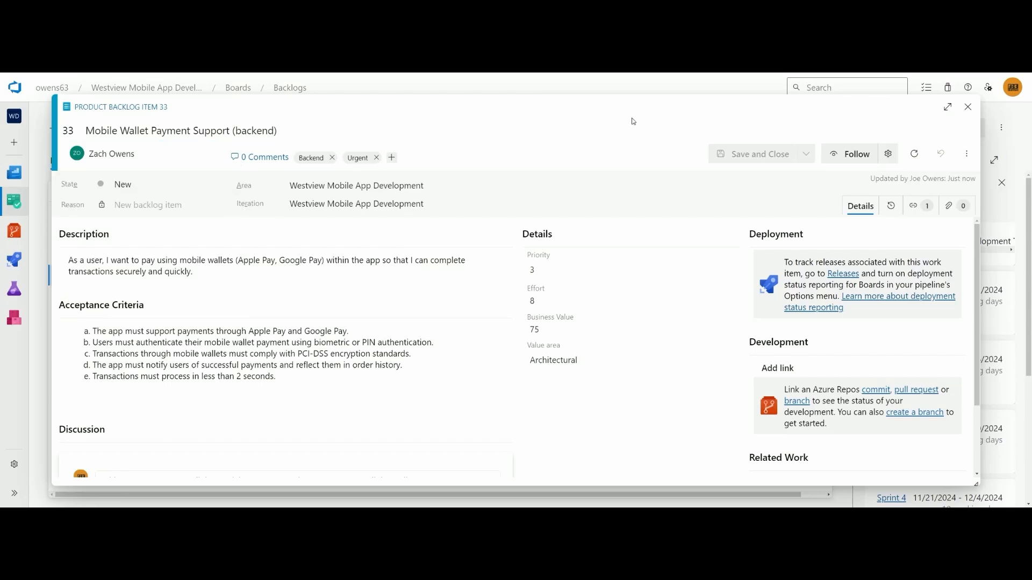
left_click(329, 204)
left_click(300, 322)
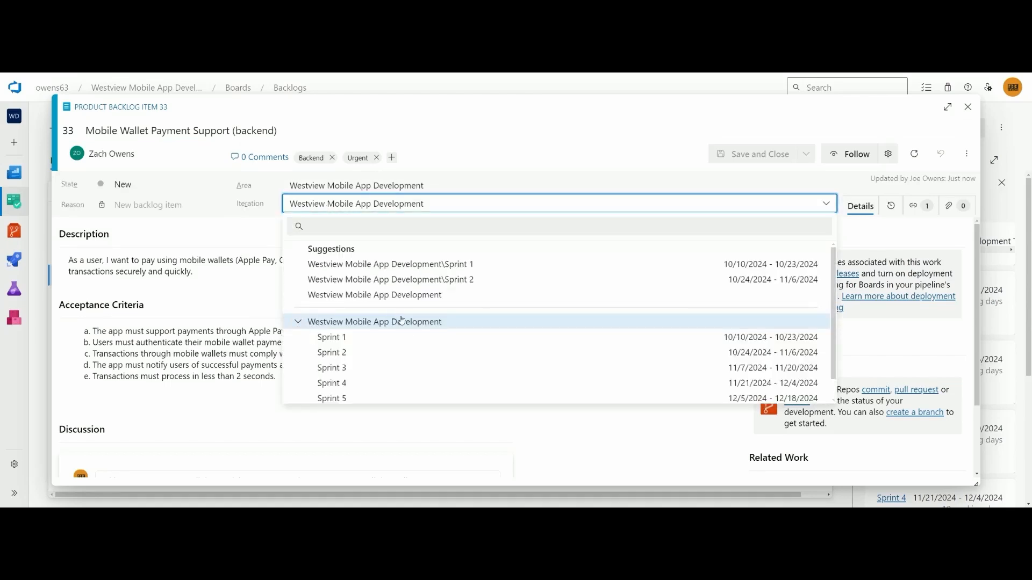
scroll(400, 322, "down", 1)
left_click(352, 331)
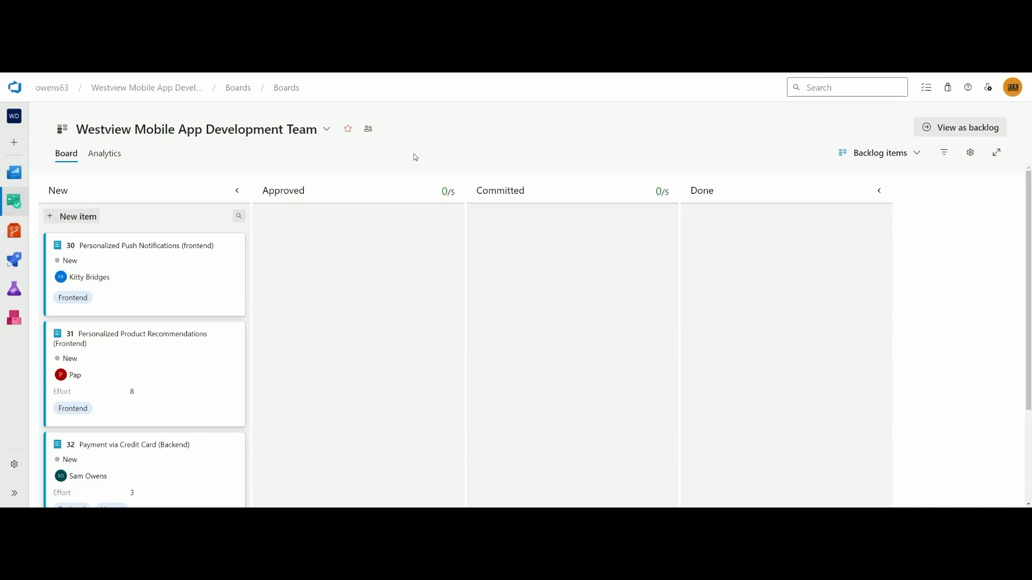
Step: On the team's board, look at the available team boards and the Epics level, then return to the Backlog items level
left_click(327, 130)
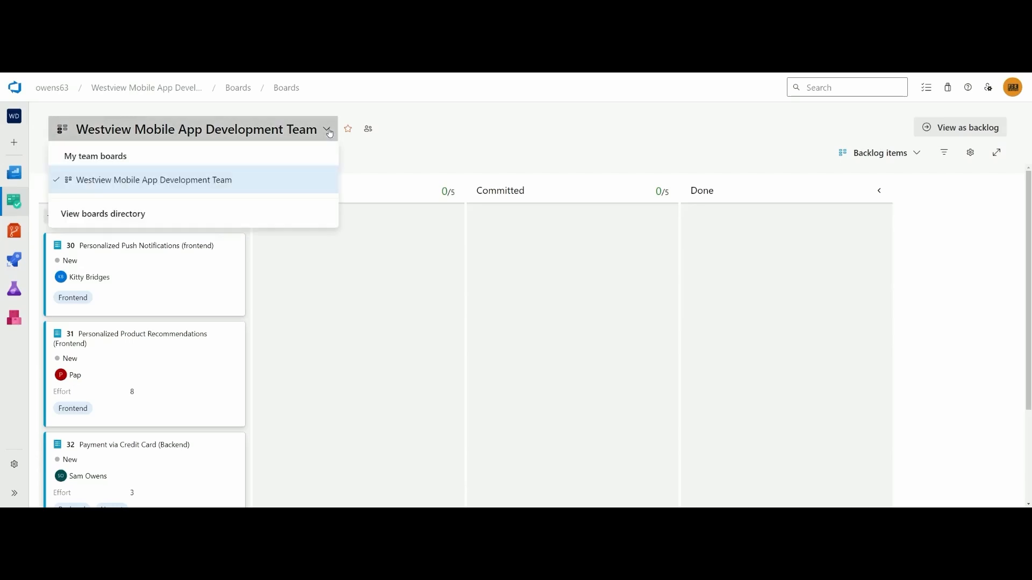
left_click(421, 137)
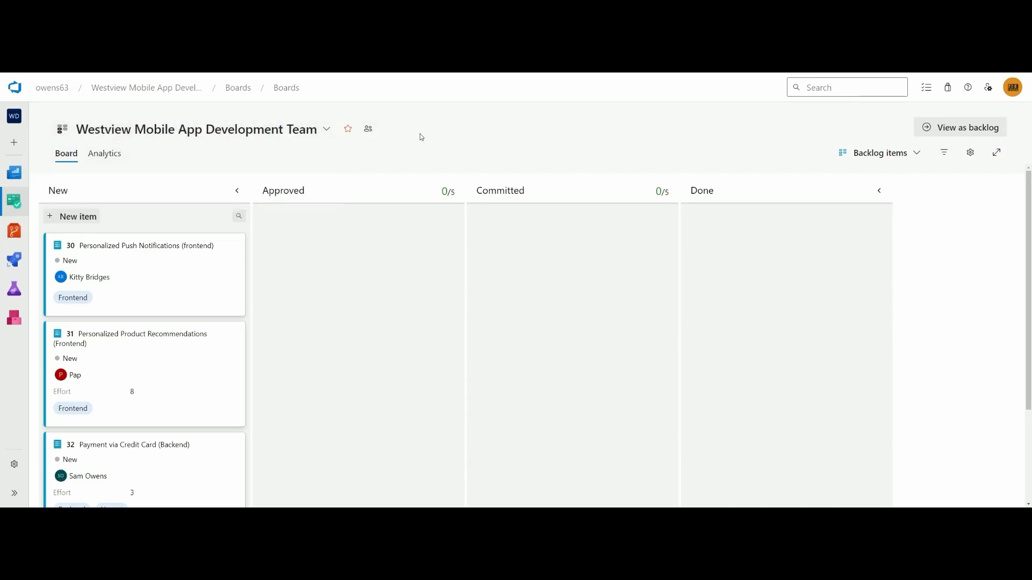
left_click(919, 155)
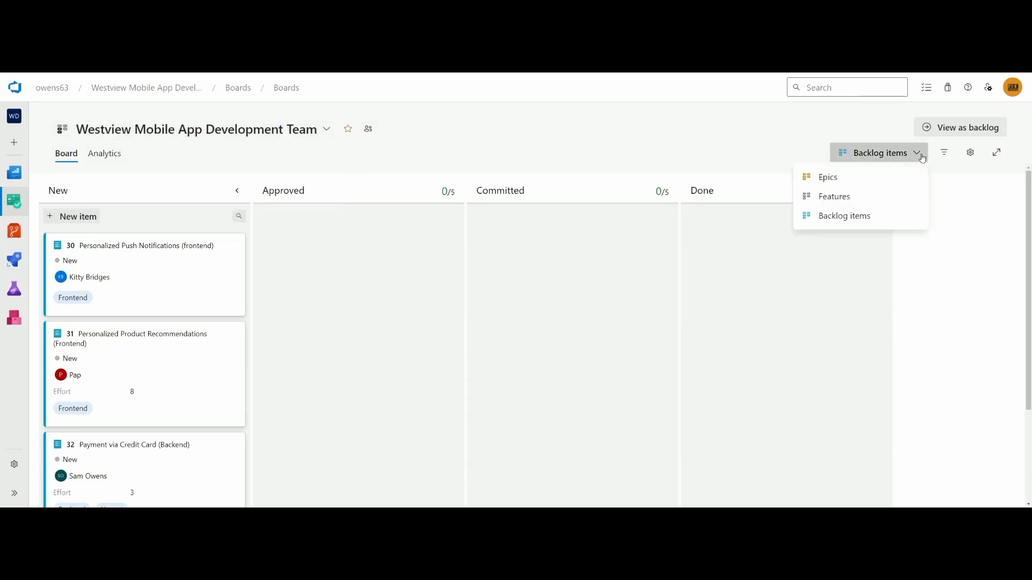
left_click(849, 184)
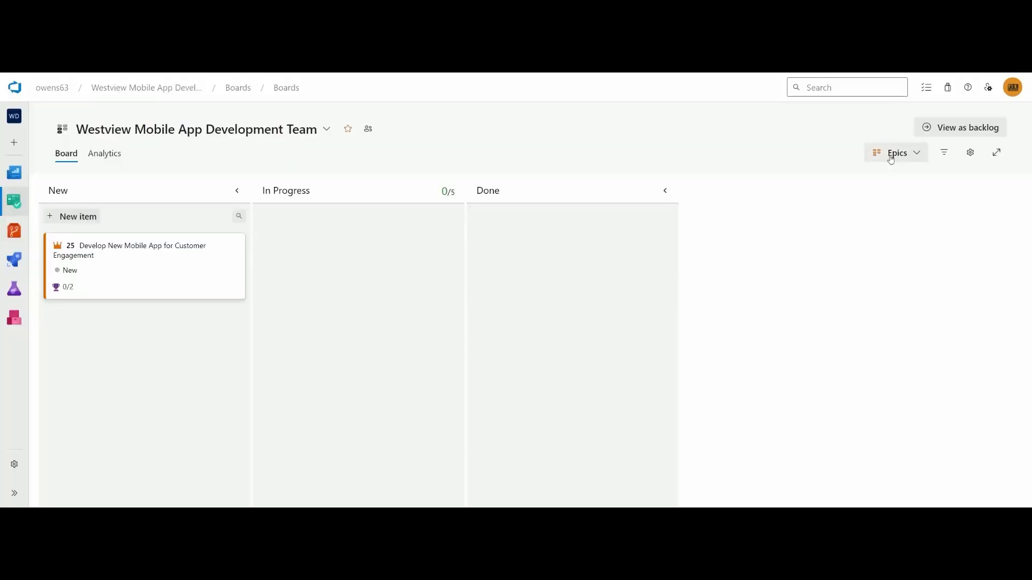
left_click(891, 157)
left_click(871, 196)
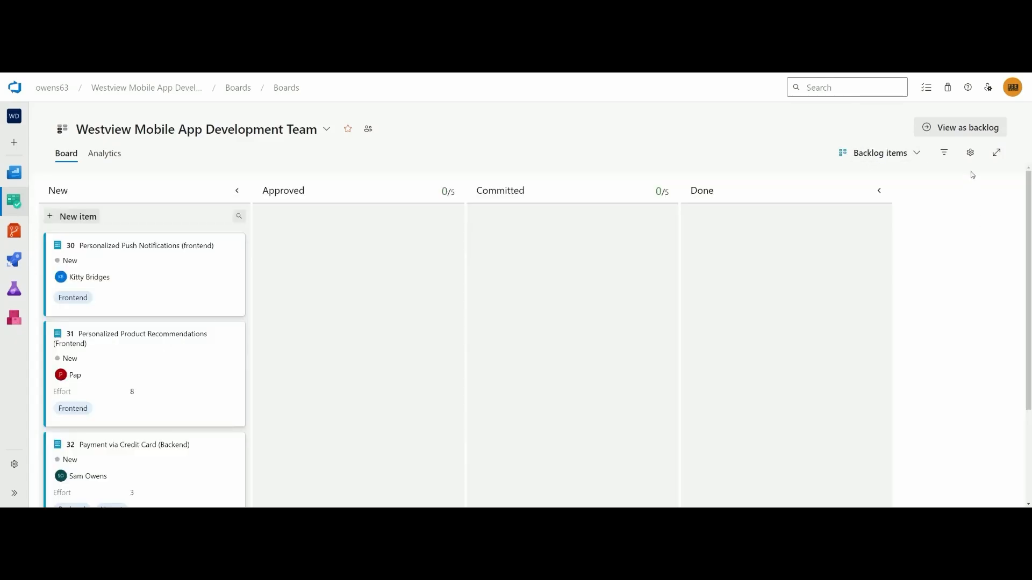
Step: Look at the team's backlog and its sprint planning, then return to the team's board
left_click(964, 131)
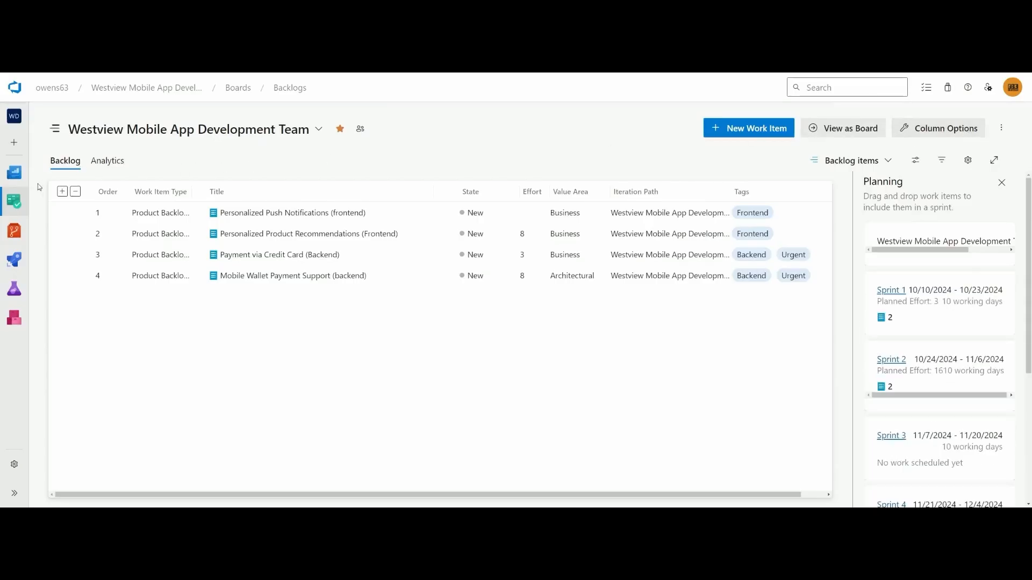
mouse_move(40, 205)
left_click(69, 261)
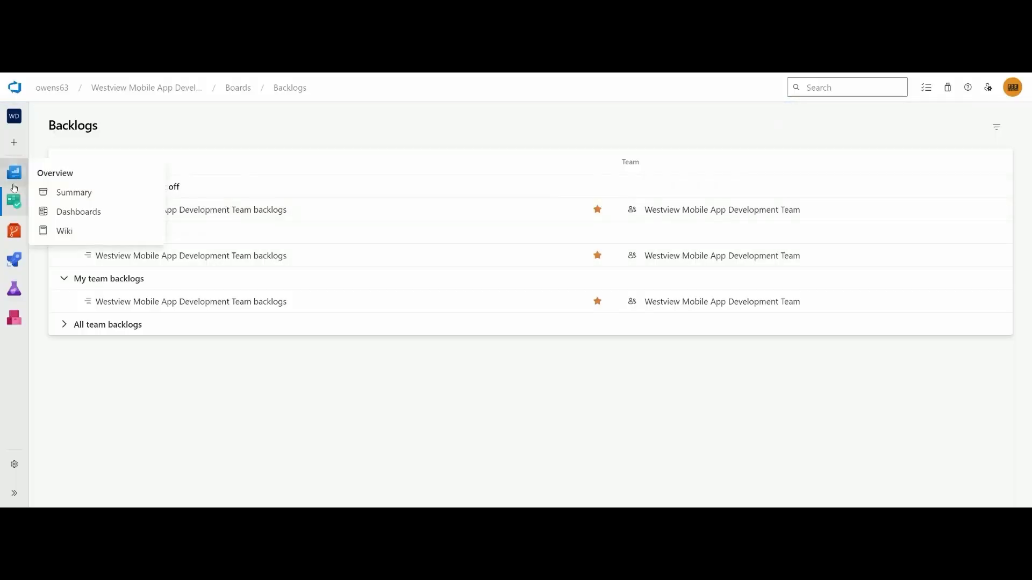
mouse_move(16, 203)
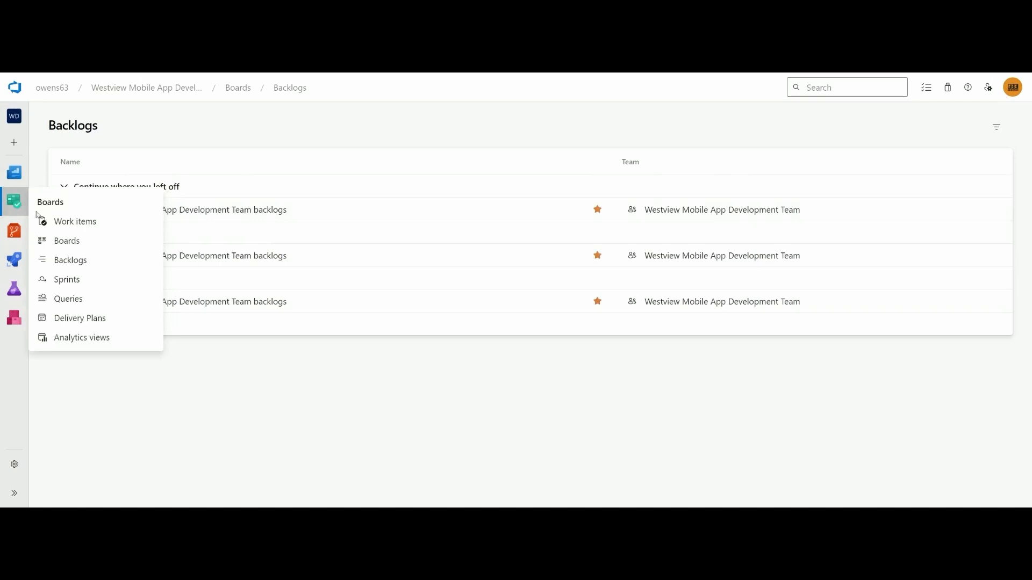
left_click(70, 261)
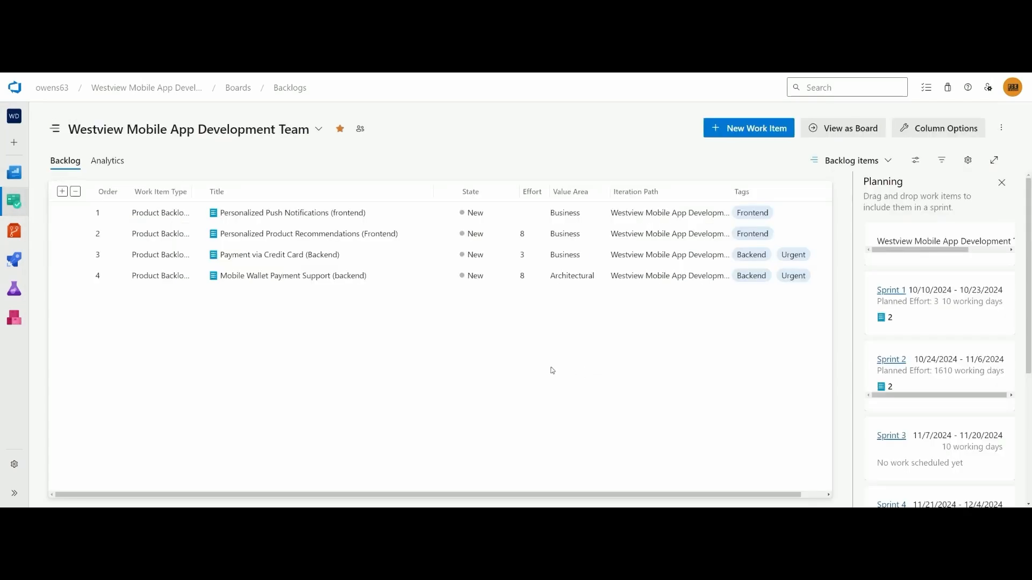
mouse_move(16, 208)
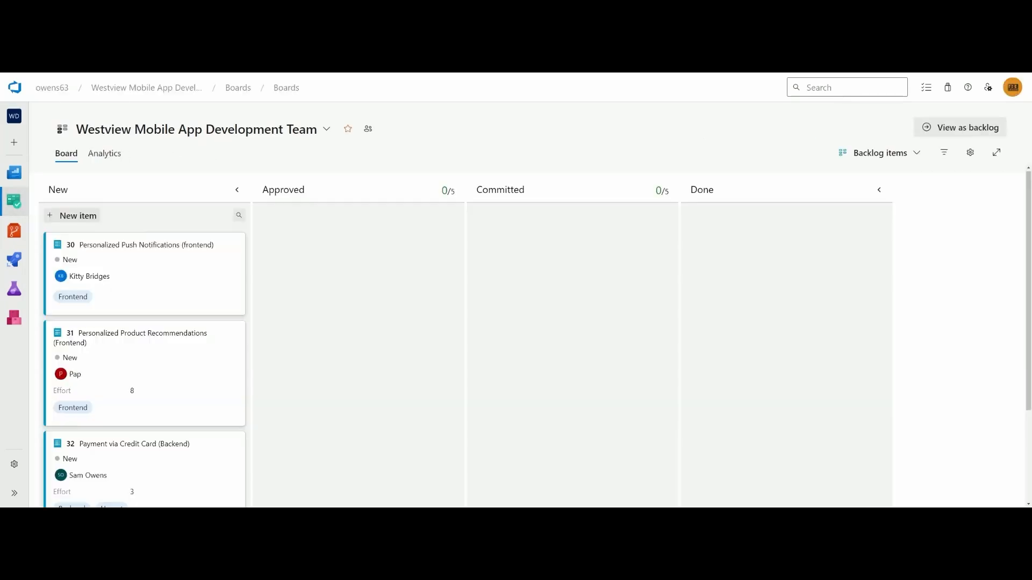
Step: Create a new work item query and set the field of its first clause to Assigned To
left_click(13, 495)
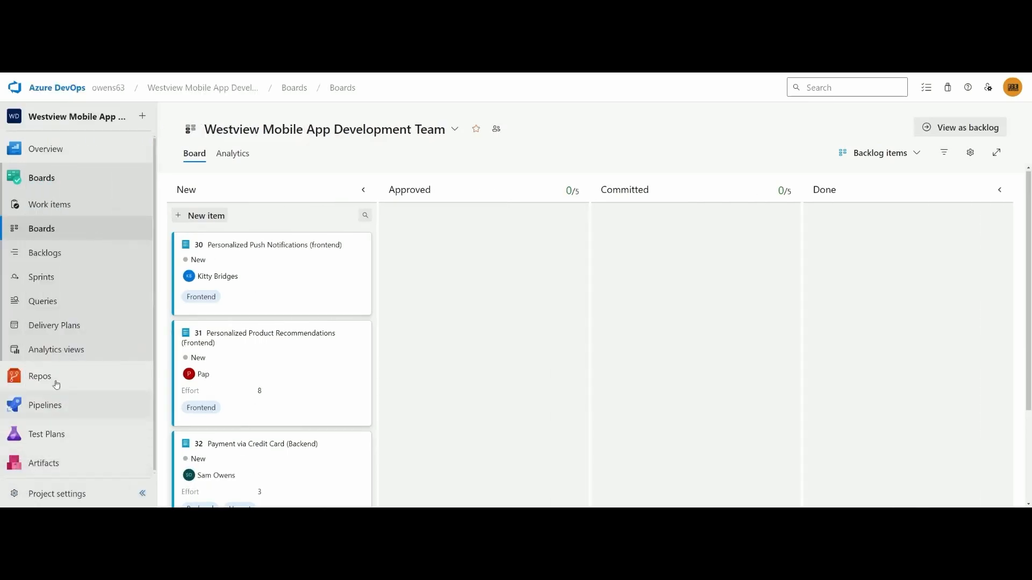
left_click(49, 304)
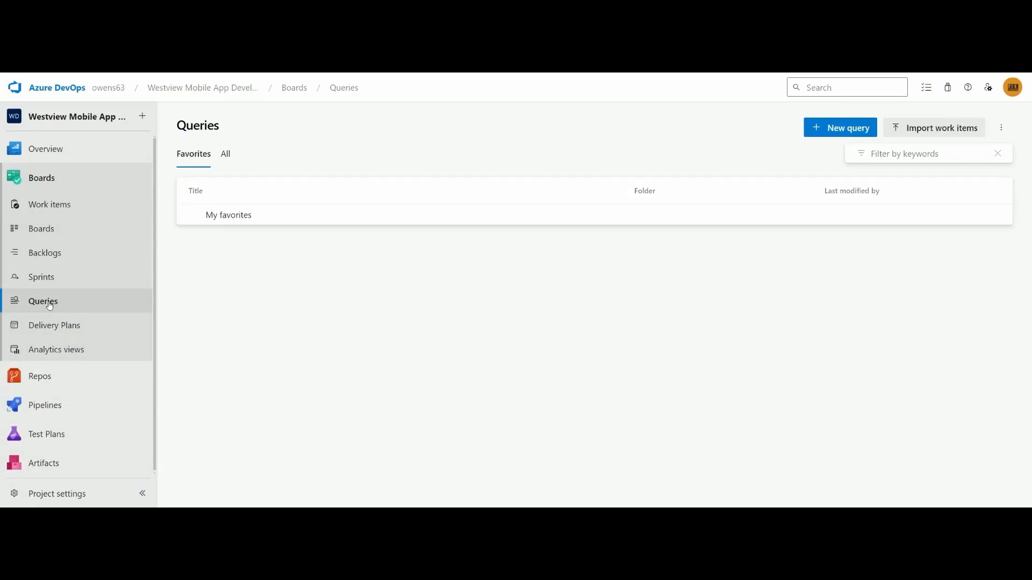
left_click(832, 134)
left_click(341, 240)
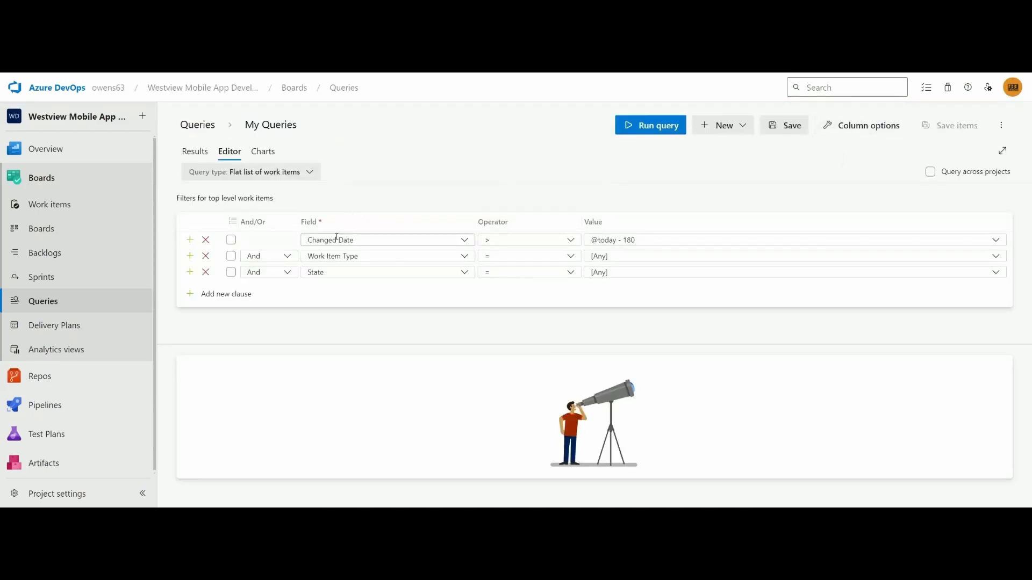
scroll(404, 360, "down", 2)
scroll(403, 359, "up", 2)
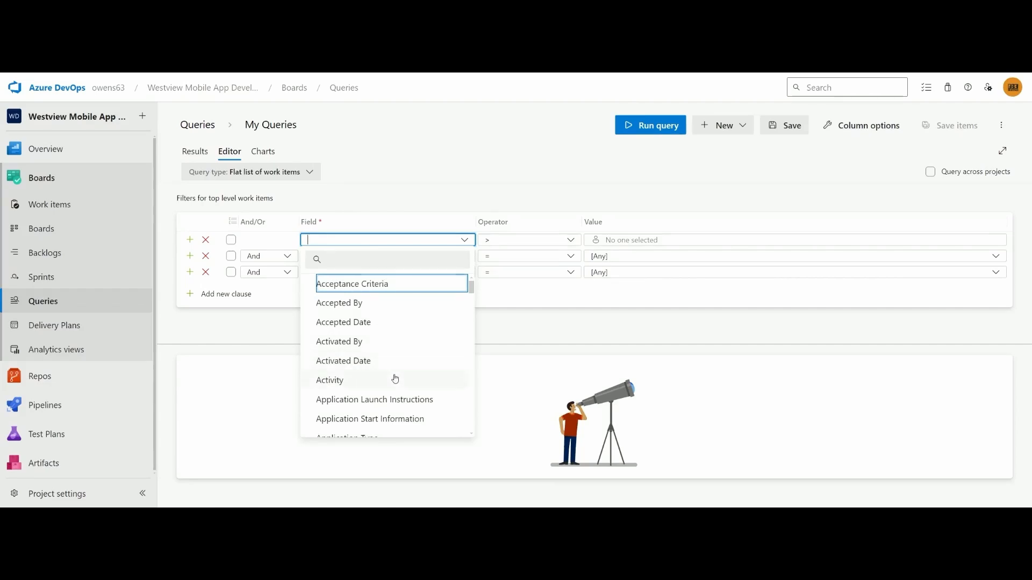
scroll(395, 379, "down", 3)
scroll(395, 379, "down", 4)
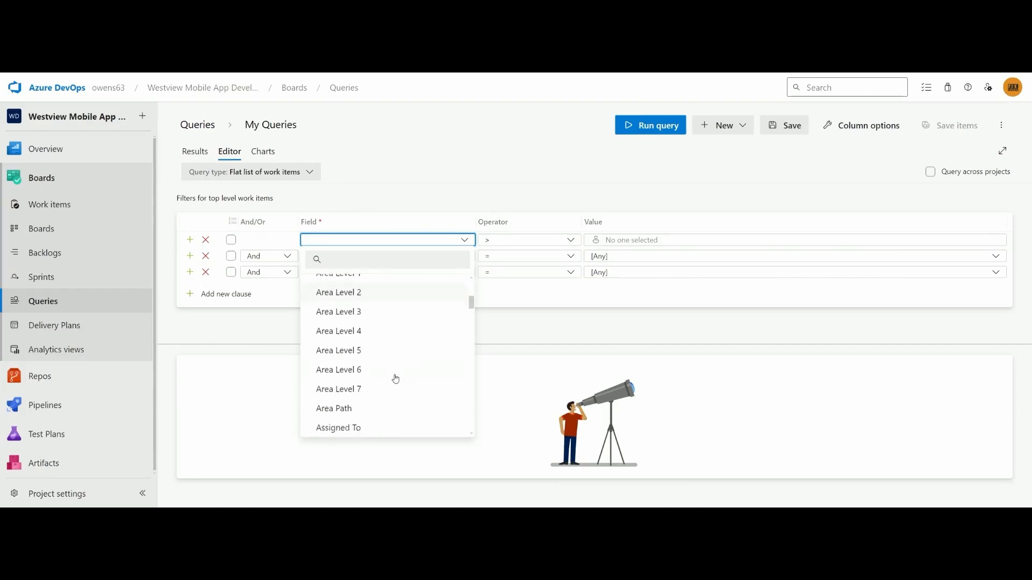
left_click(386, 357)
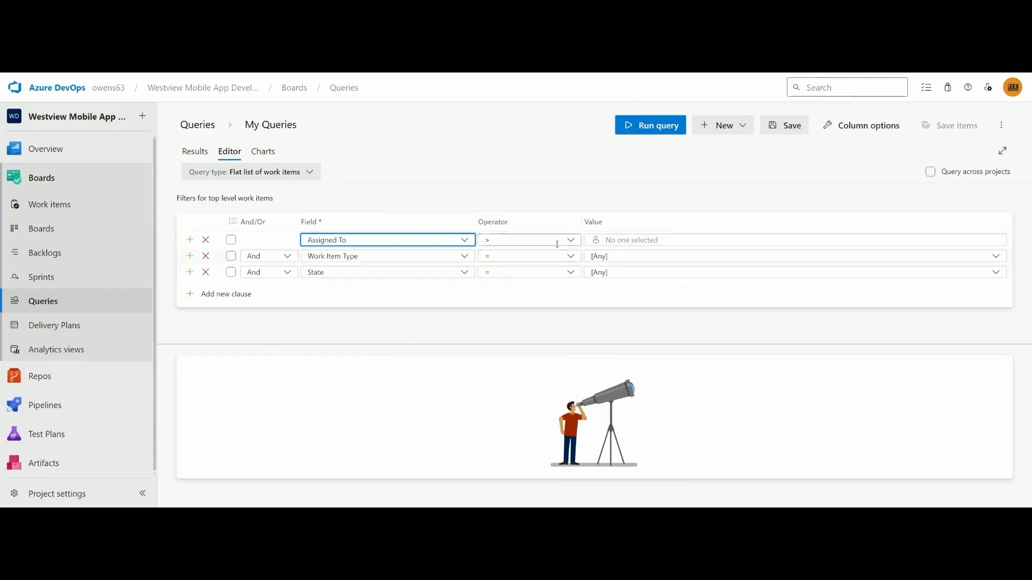
Step: Set the Assigned To clause's operator to = and its value to the first listed team member
left_click(576, 242)
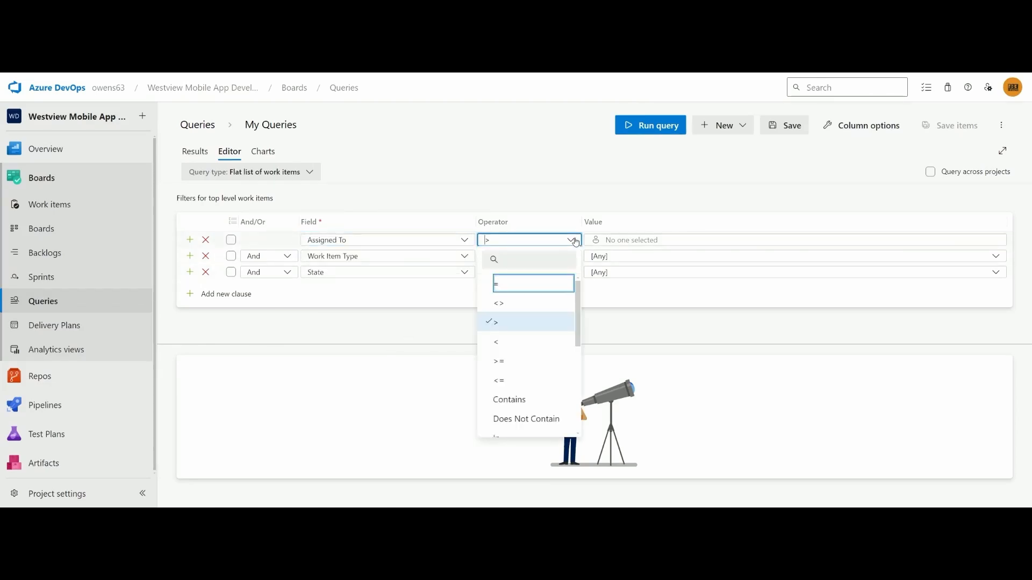
left_click(535, 290)
left_click(638, 242)
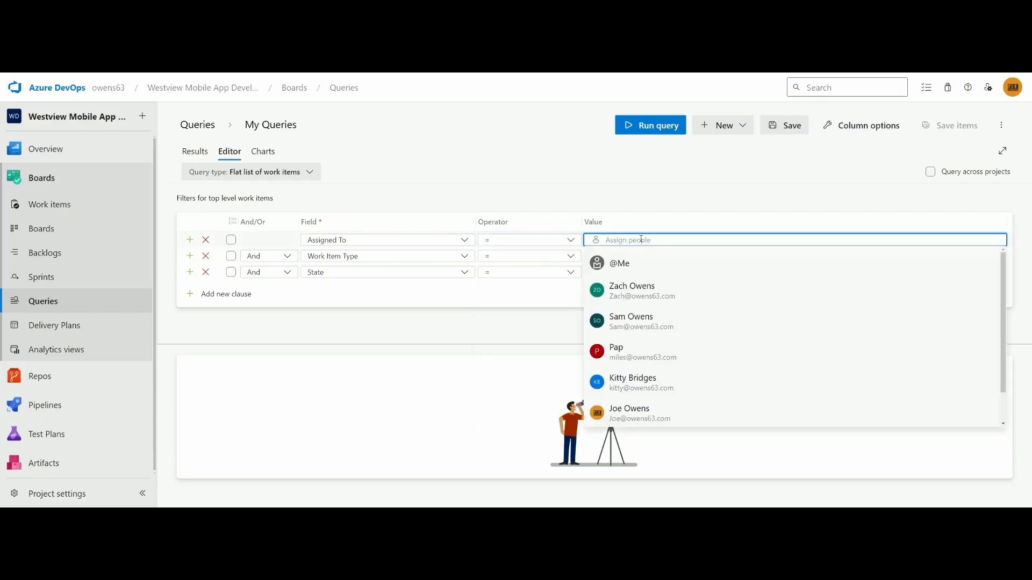
left_click(634, 302)
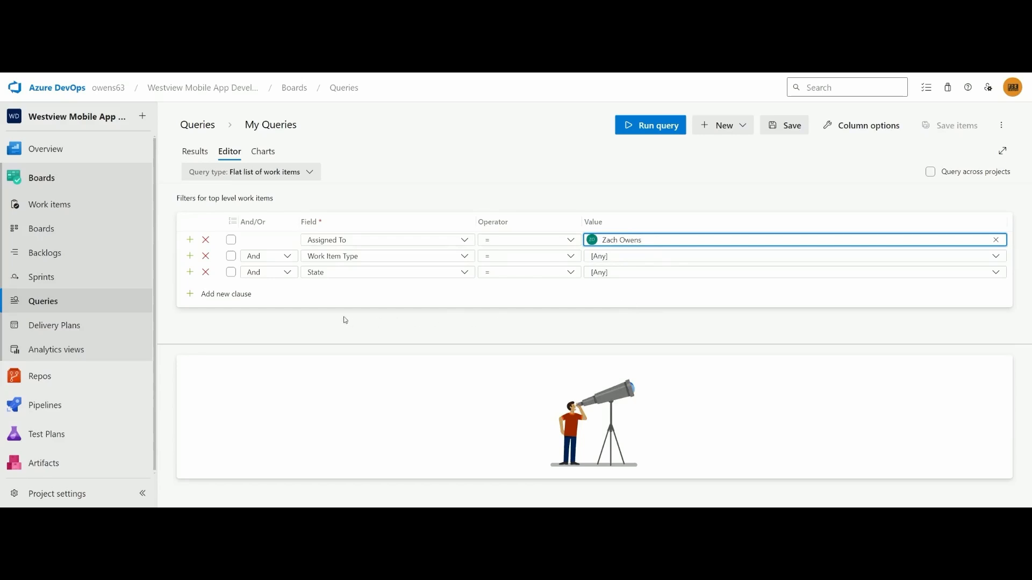
Step: Remove the Work Item Type and State clauses from the query, then run it
left_click(206, 258)
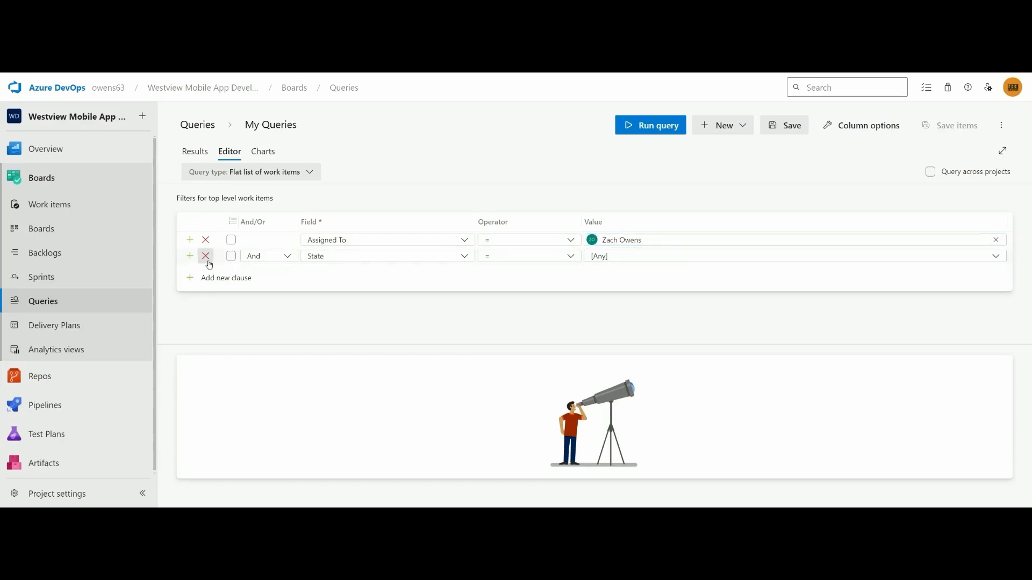
left_click(207, 258)
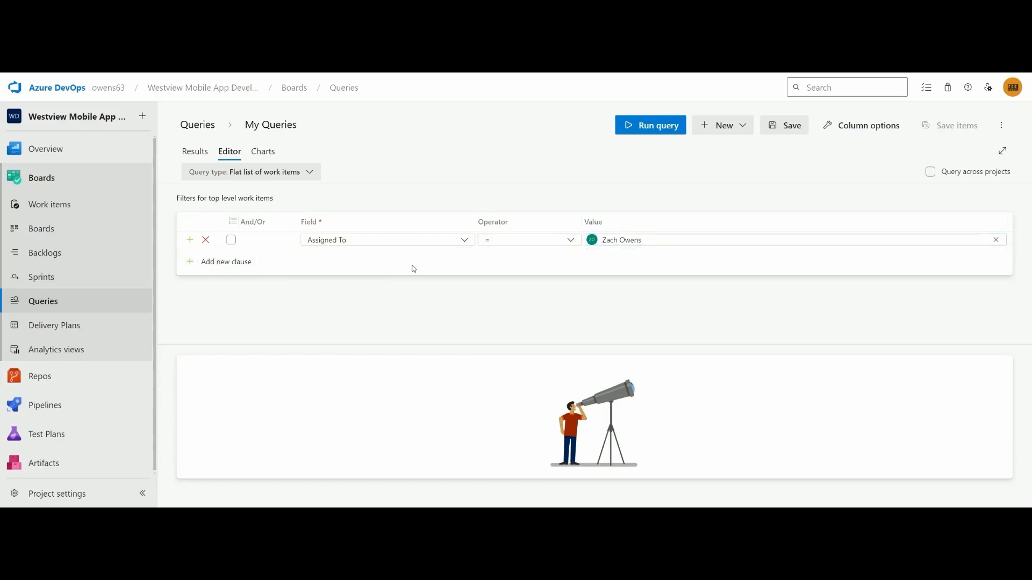
left_click(661, 131)
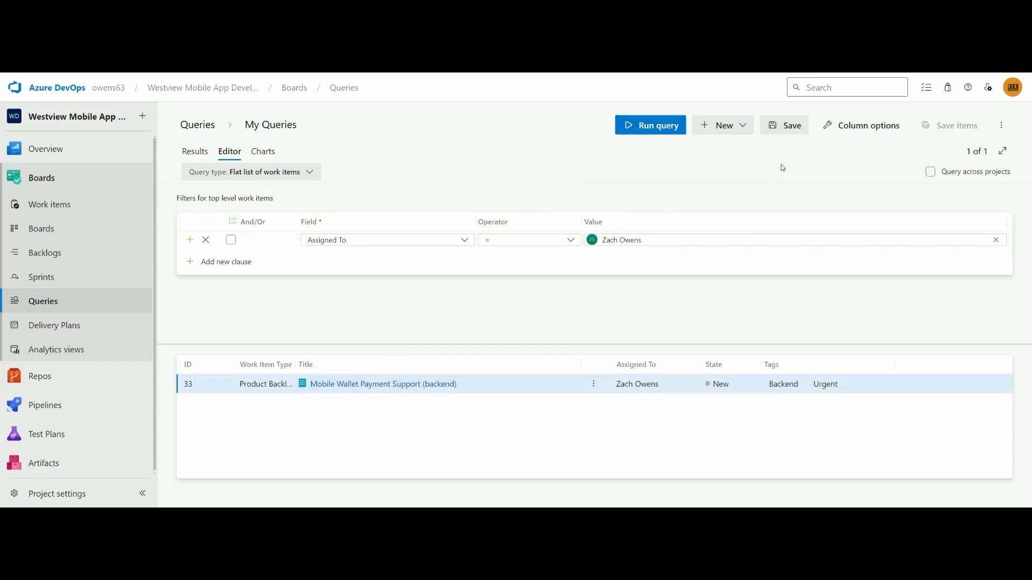
Step: Save the query in the My Queries folder, naming it after the assigned team member
left_click(788, 133)
left_click(448, 278)
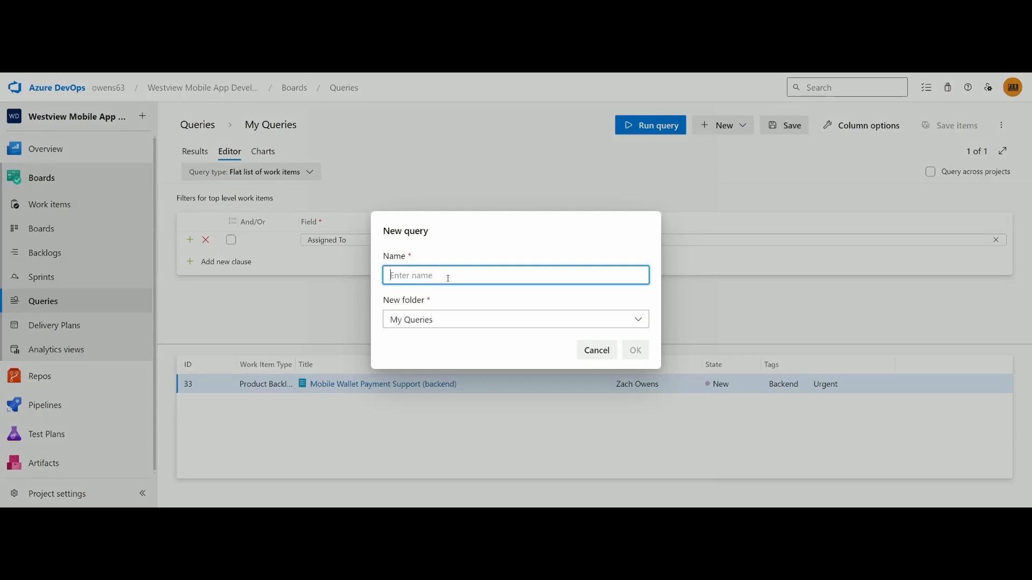
type("Za")
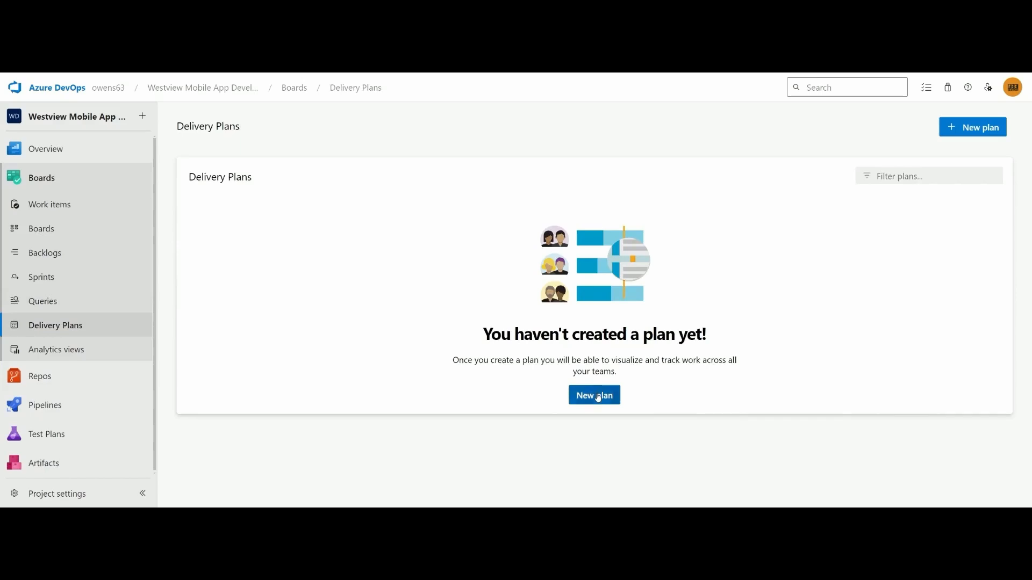
Step: Create a delivery plan named "Test Plan" for the team's Backlog items and advance its timeline to show Sprints 1 to 3
left_click(592, 394)
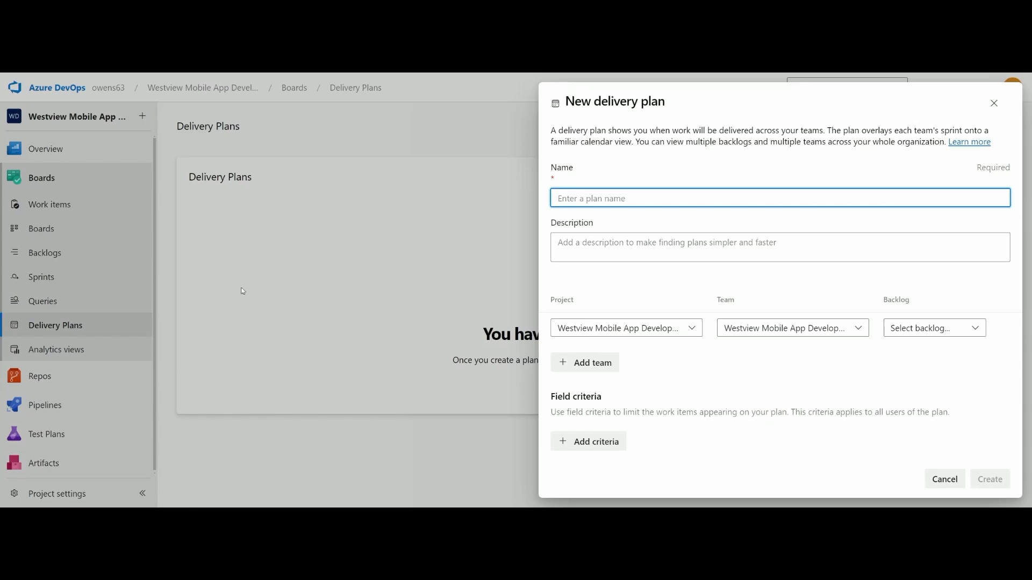
type("Test Plan")
left_click(697, 332)
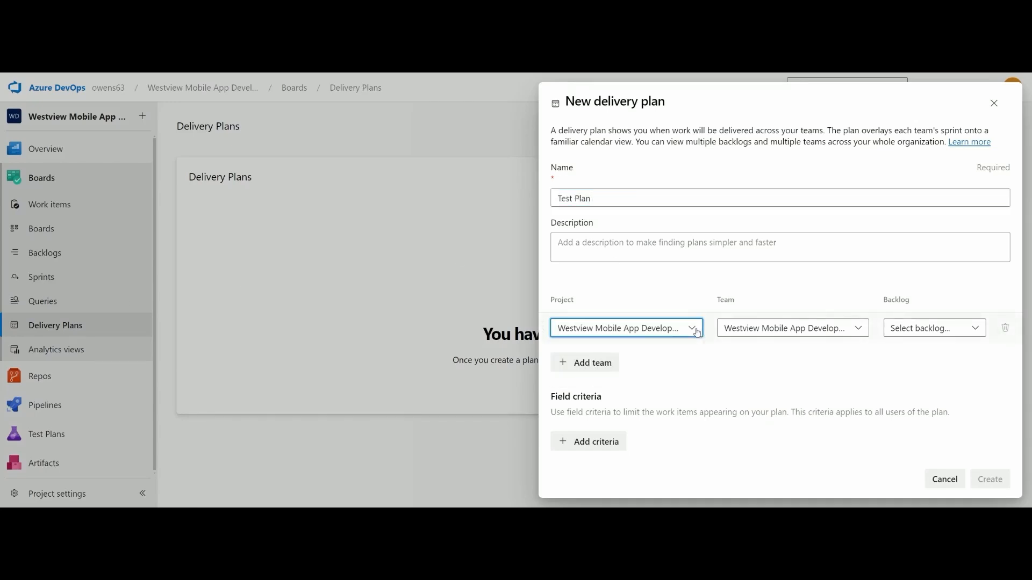
left_click(855, 331)
left_click(855, 331)
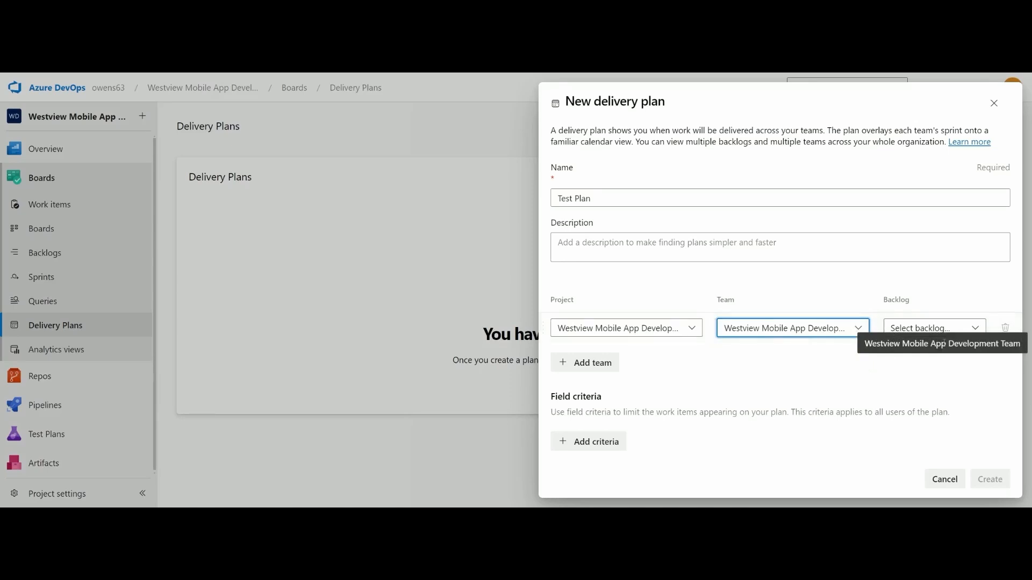
left_click(977, 329)
left_click(929, 390)
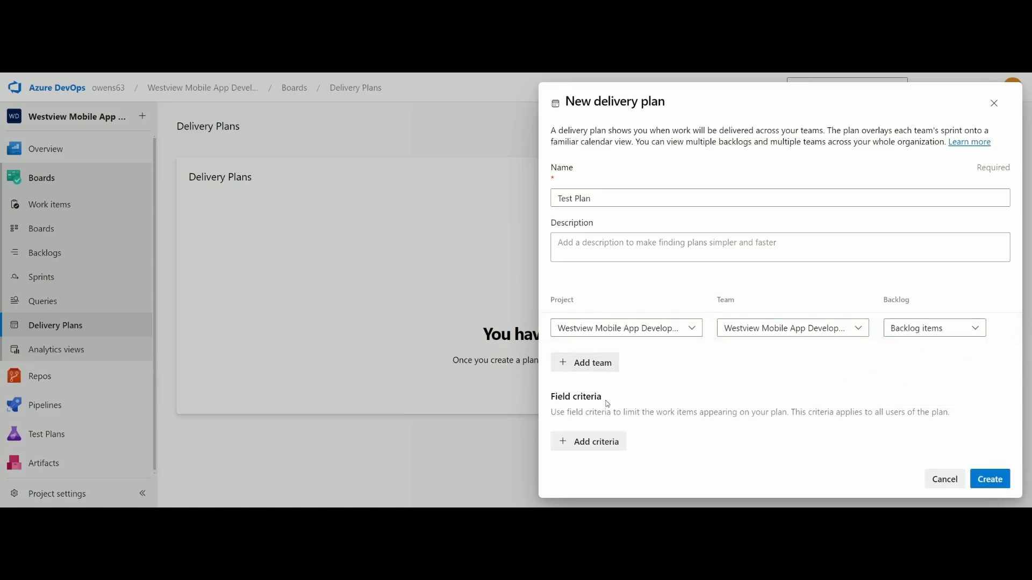
left_click(990, 479)
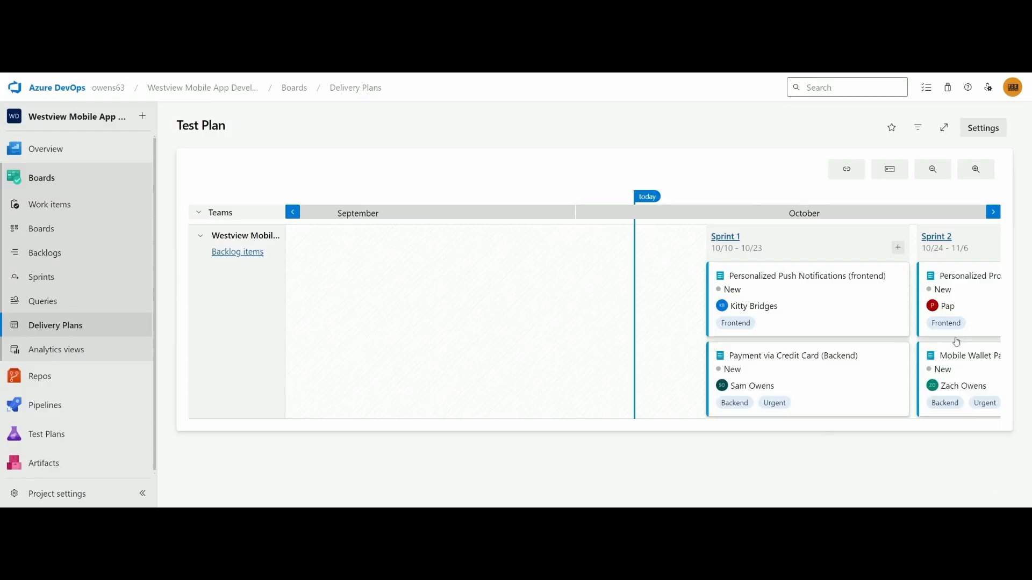
left_click(992, 212)
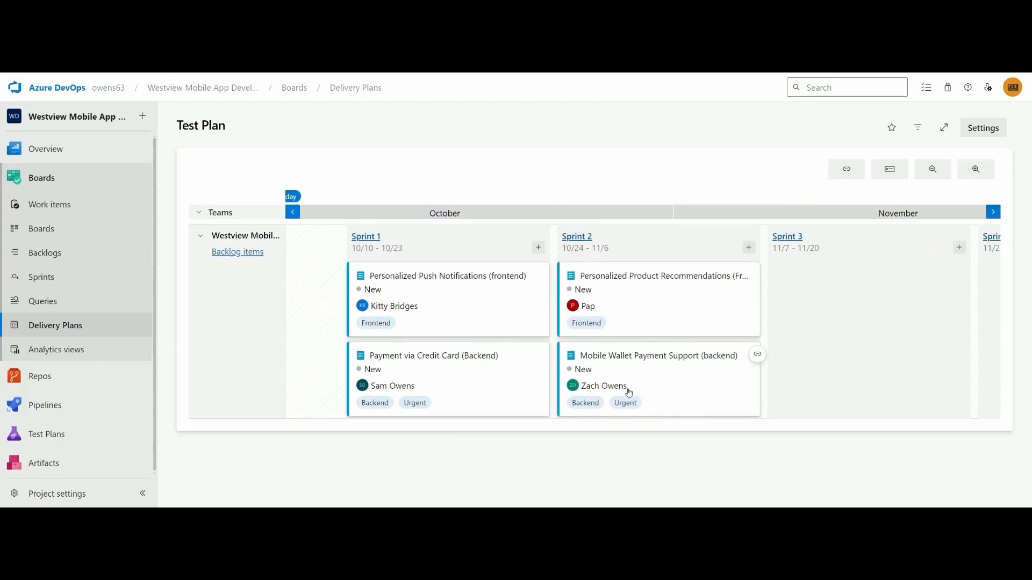
mouse_move(626, 388)
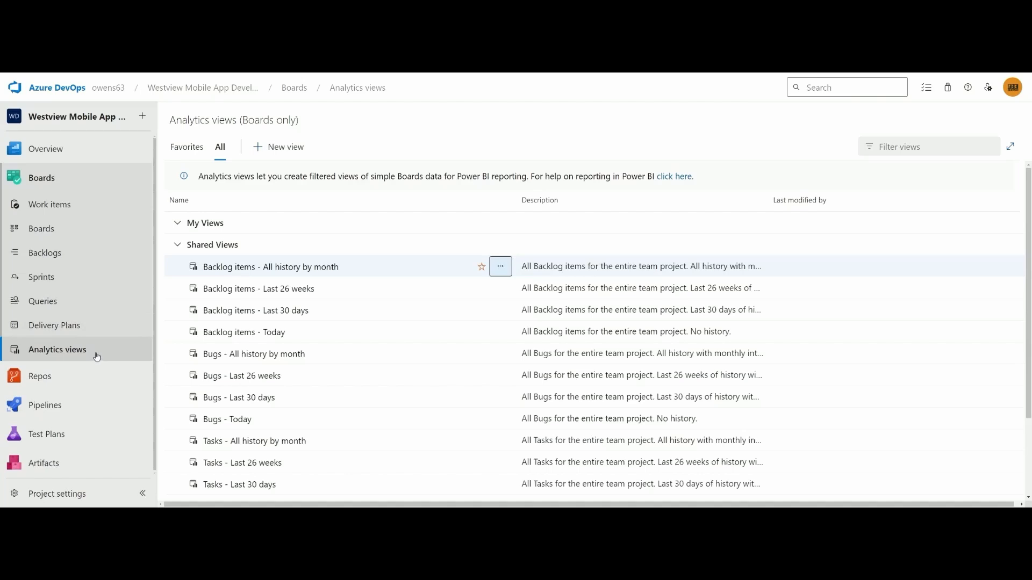
Step: Look through the shared Analytics views and the note about using them for Power BI reporting
left_click(97, 356)
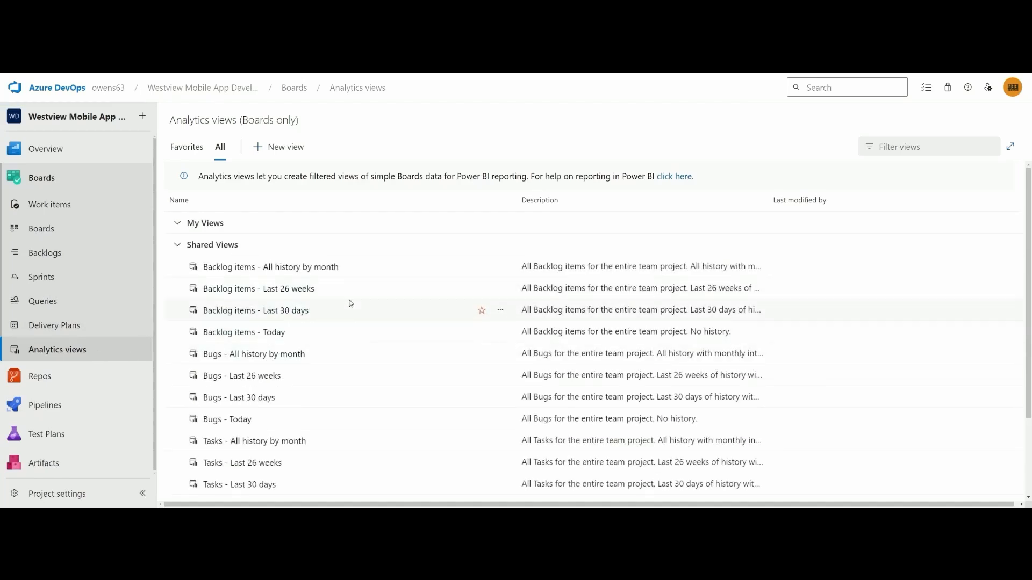
scroll(348, 386, "down", 2)
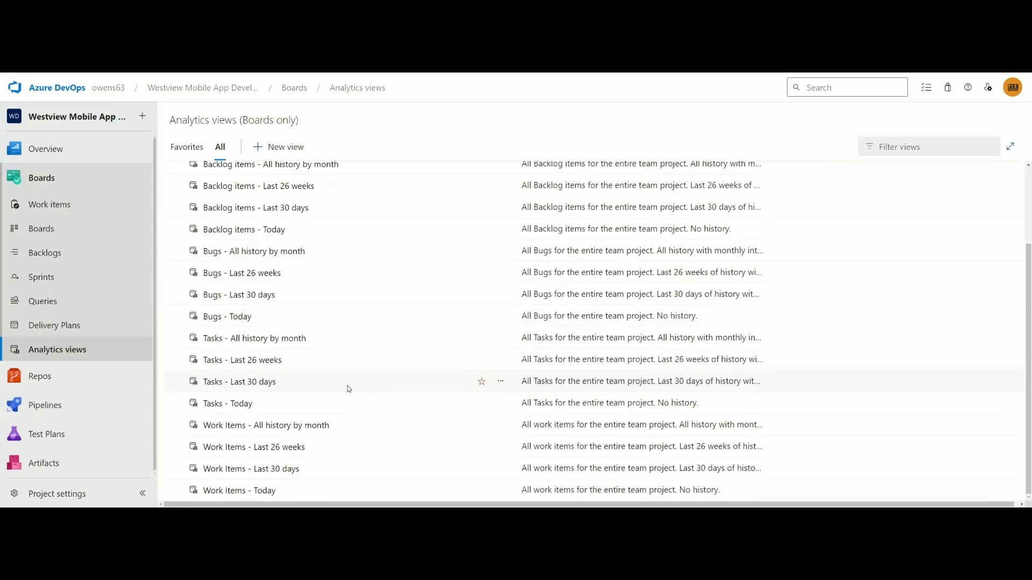
scroll(256, 221, "up", 3)
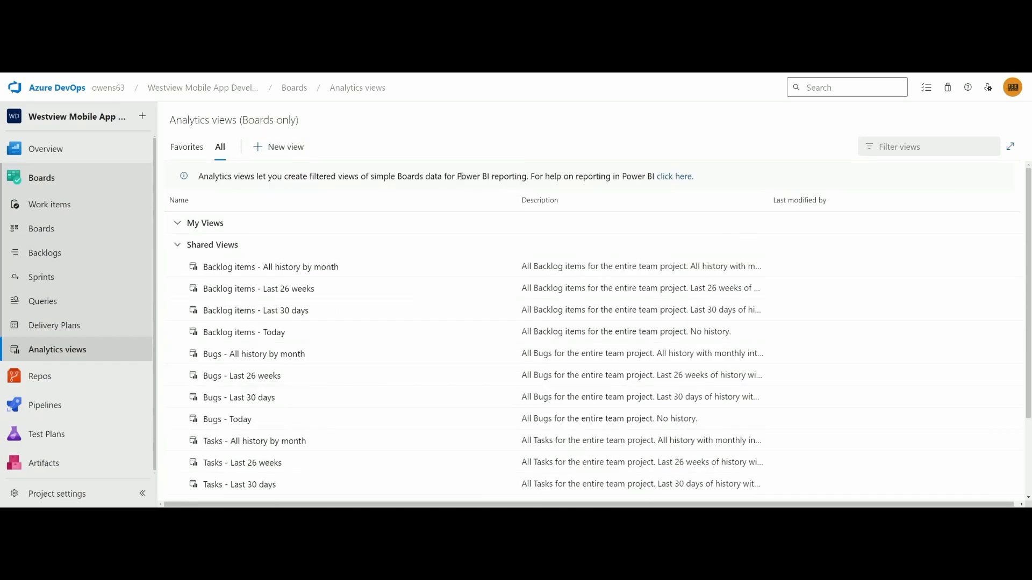
left_click_drag(457, 176, 527, 177)
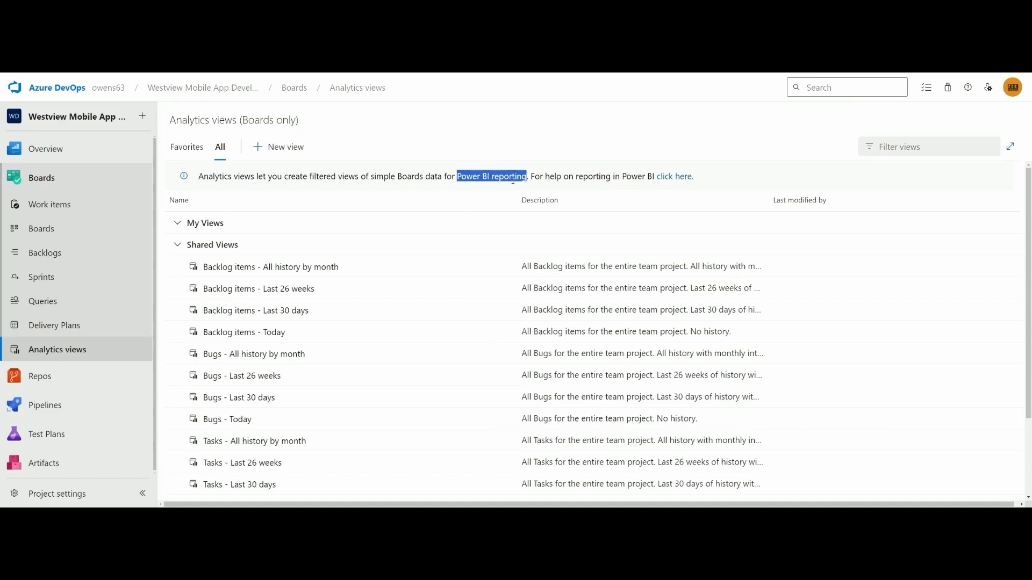
left_click(96, 306)
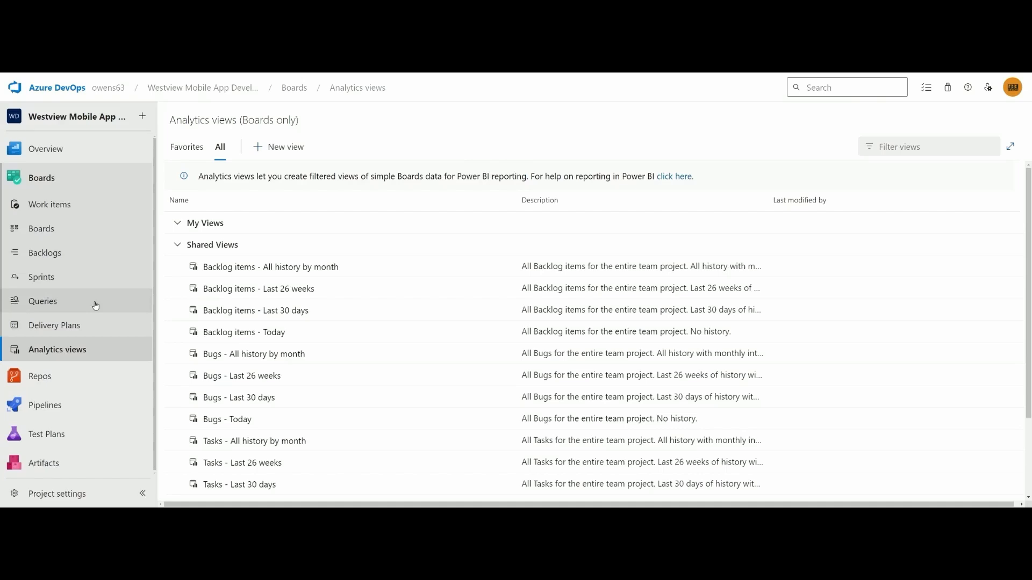